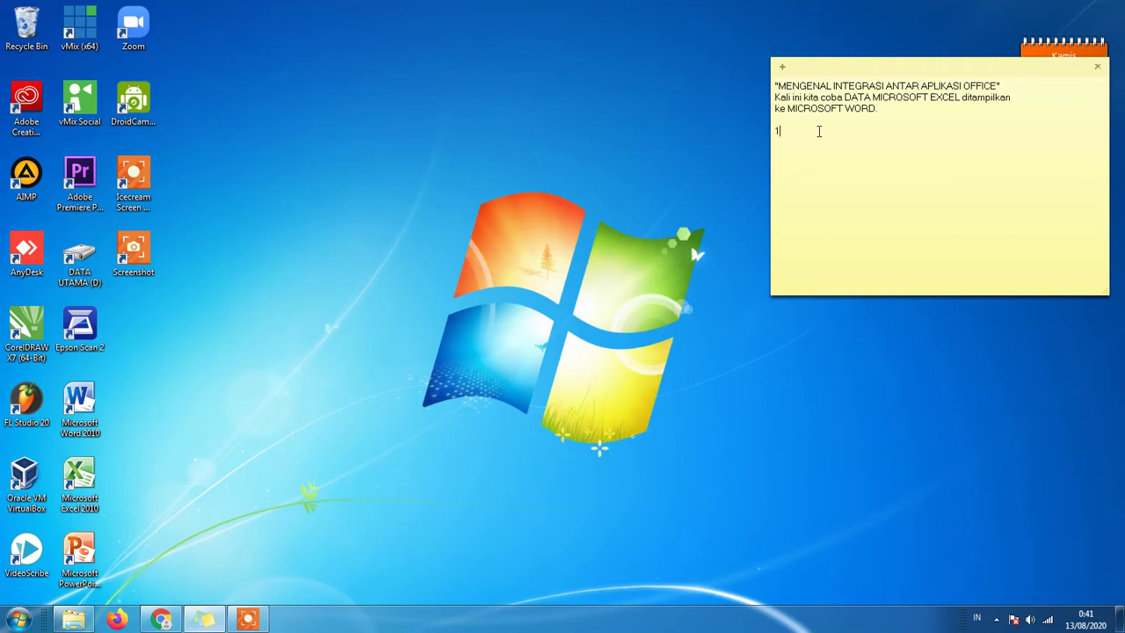
Write the first item in the sticky note as "1. Buat File sumber datanya (source data) di Excel".
type("Buat File")
type(" umber")
key("BackSpace")
key("BackSpace")
key("BackSpace")
key("BackSpace")
key("BackSpace")
type("sumber datanya (so")
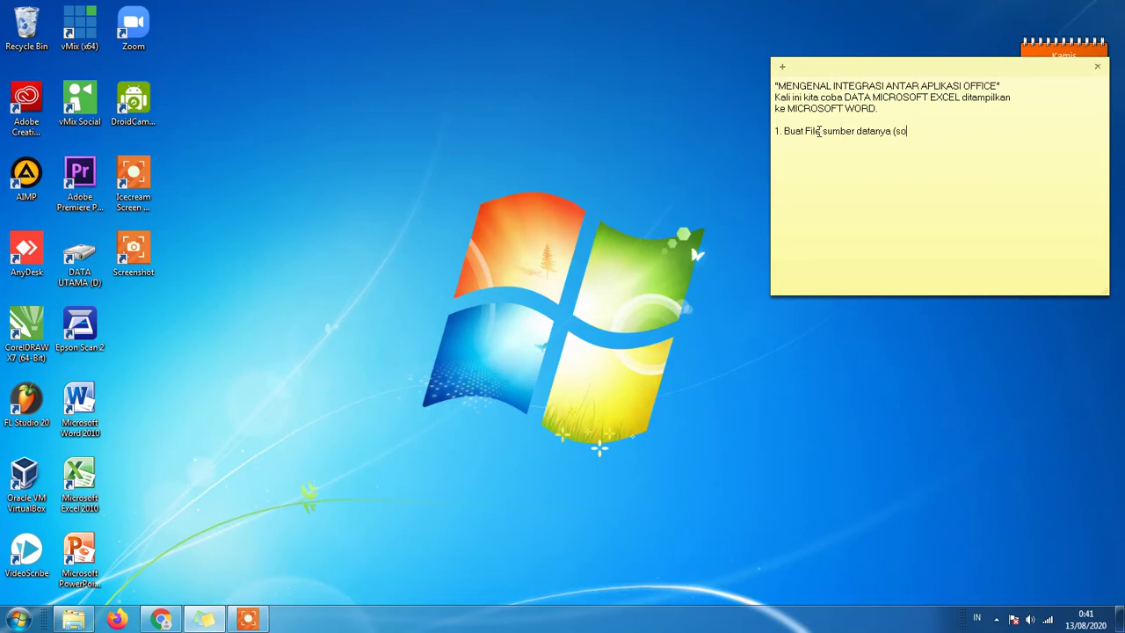
type("urce data")
type(") di Excel")
Open Microsoft Excel, set the width of all columns in the blank sheet to 20, and dismiss the activation wizard.
left_click(98, 497)
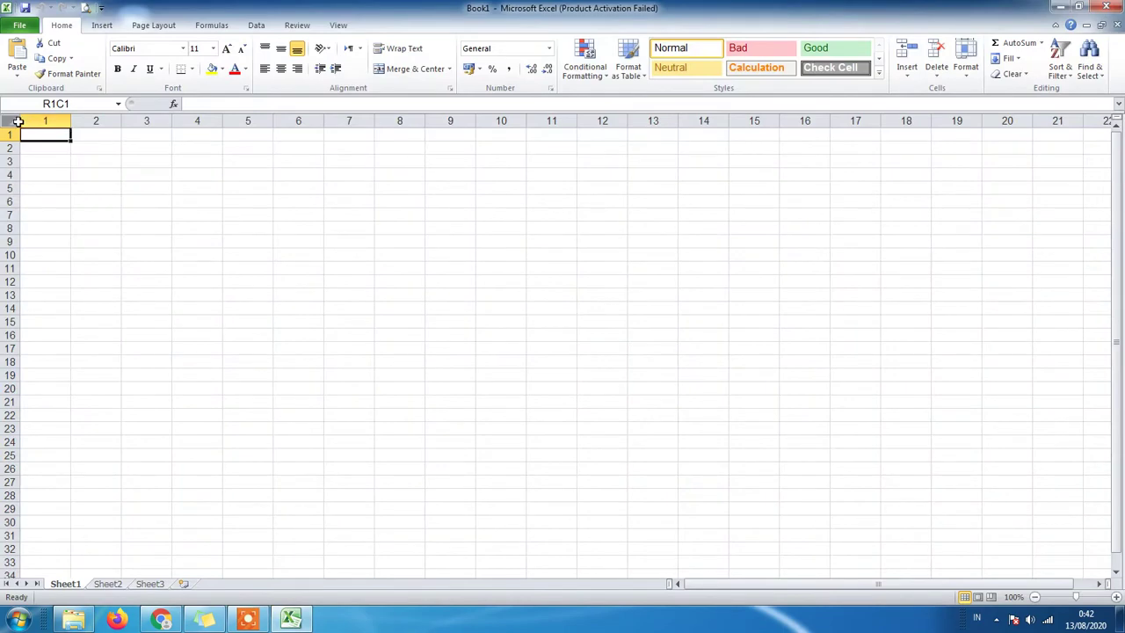
left_click(11, 120)
left_click(966, 62)
left_click(1005, 139)
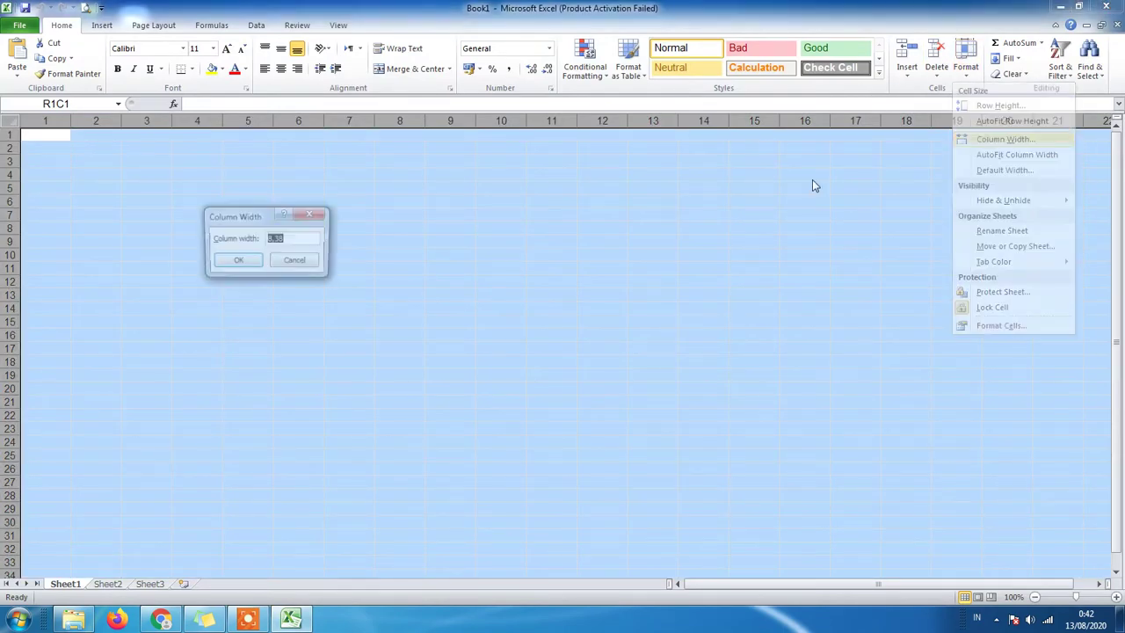
type("20")
key("Return")
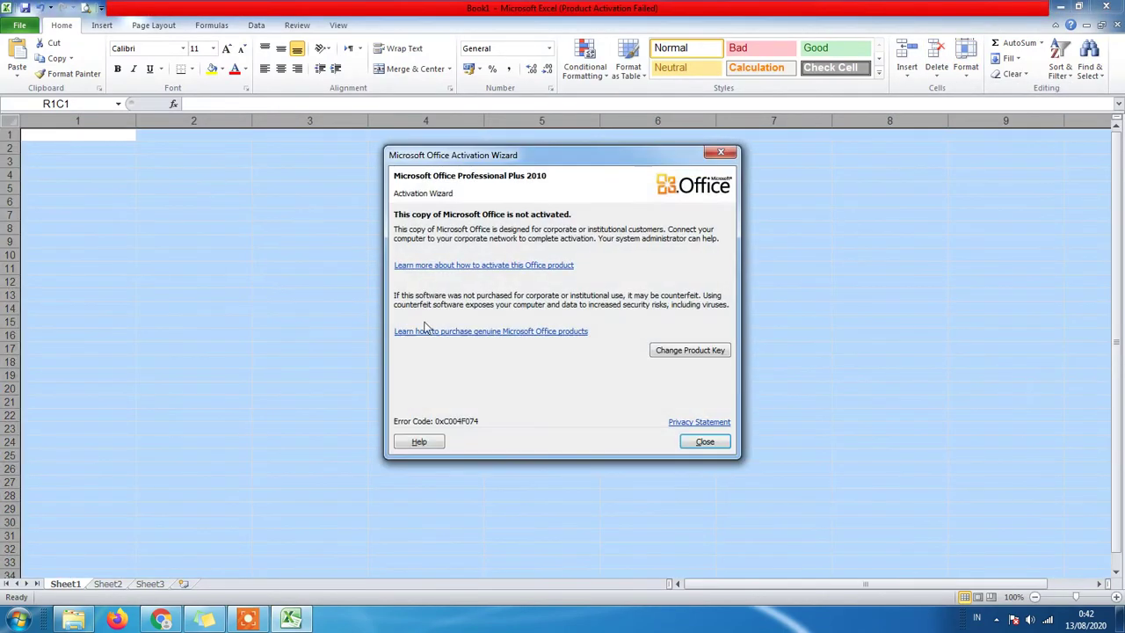
left_click(705, 441)
left_click(310, 254)
Enter the headers NAMA and JENIS KELAMIN in the first two columns of row 1.
left_click(88, 134)
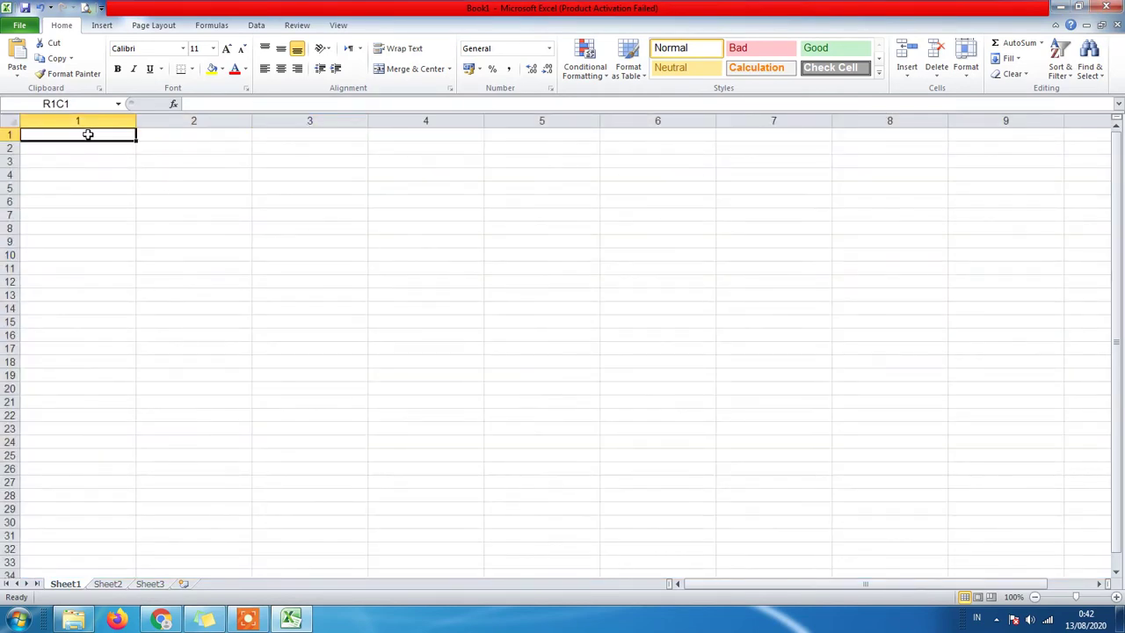
type("NAN")
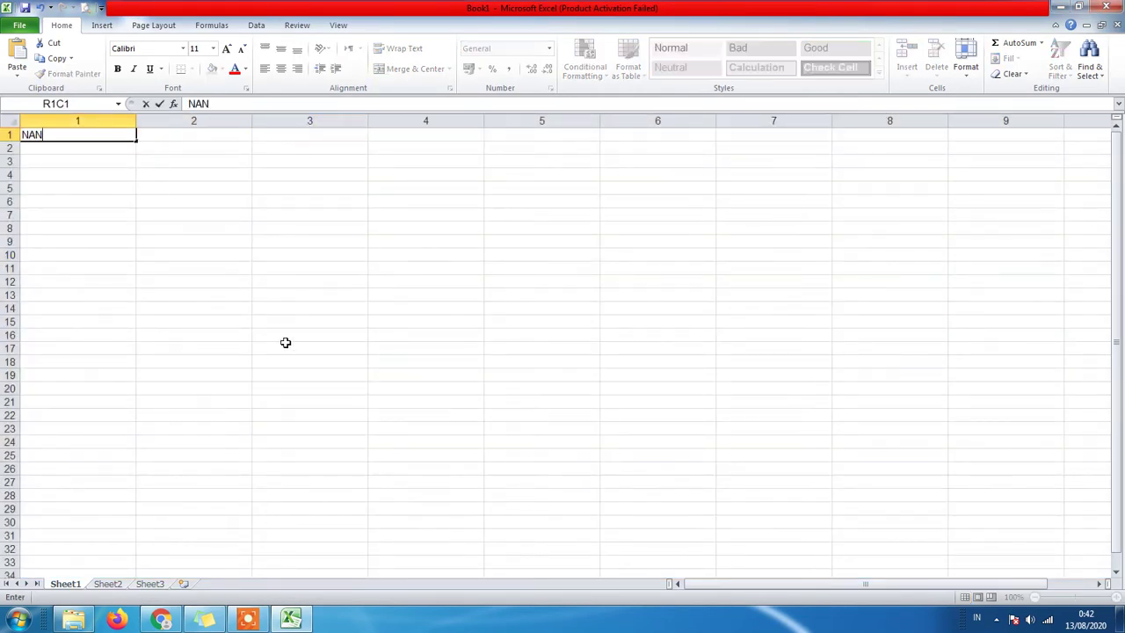
key("BackSpace")
type("MA")
key("Tab")
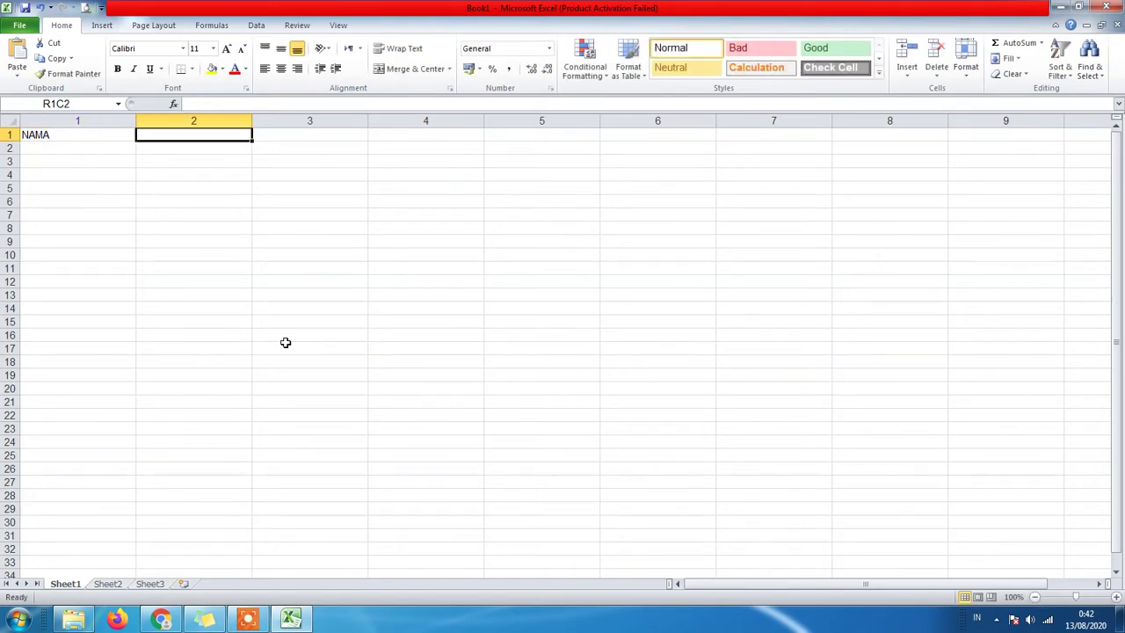
type("JENIS ")
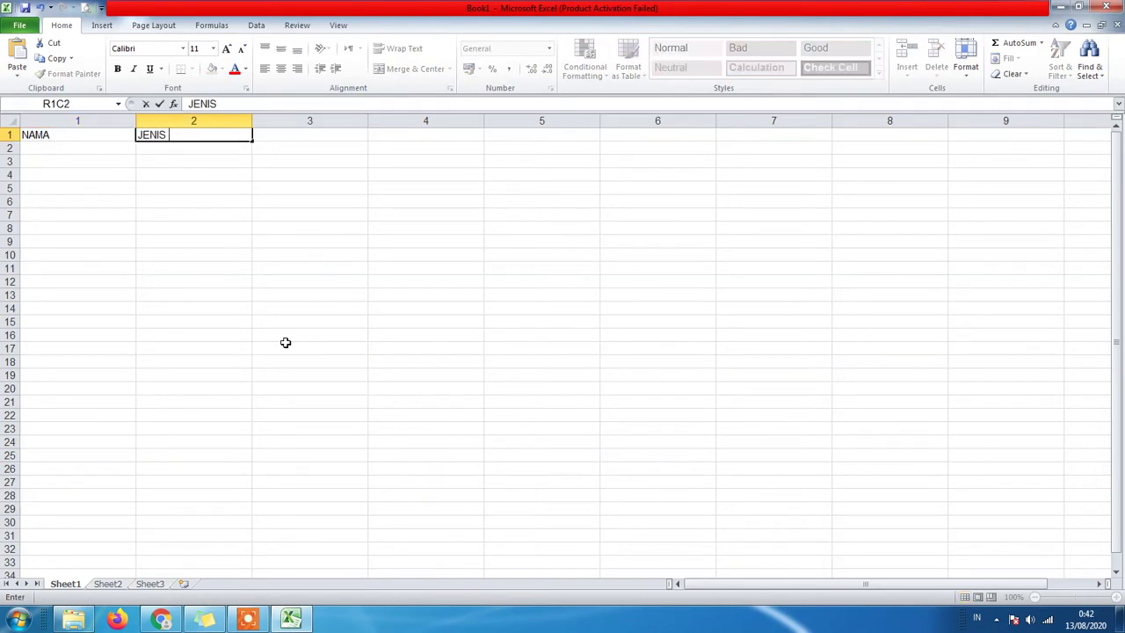
type("KELAMIN")
key("Tab")
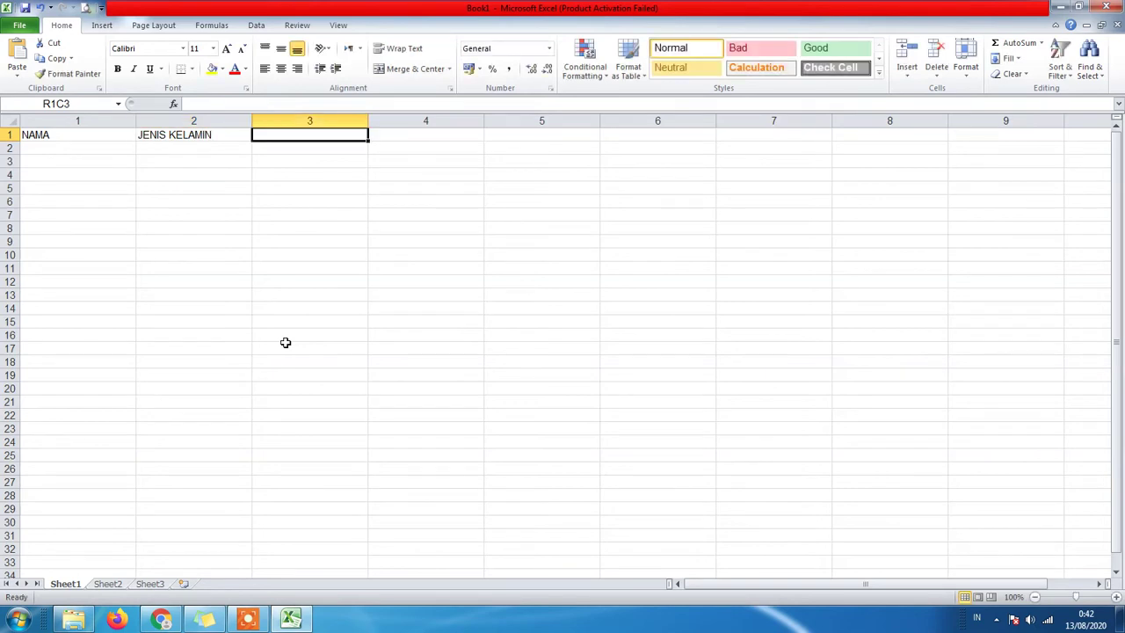
Add the headers TEMPAT LAHIR, TANGGAL LAHIR and ALAMAT in columns 3 to 5 of row 1.
type("TEM")
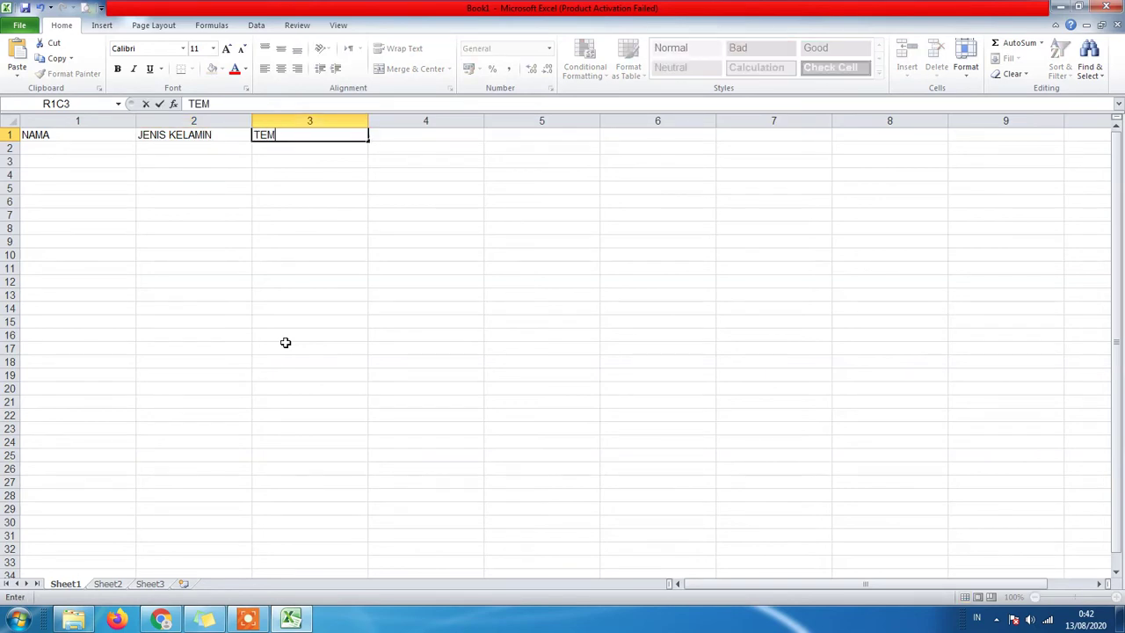
type("PAT LAHIR")
key("Tab")
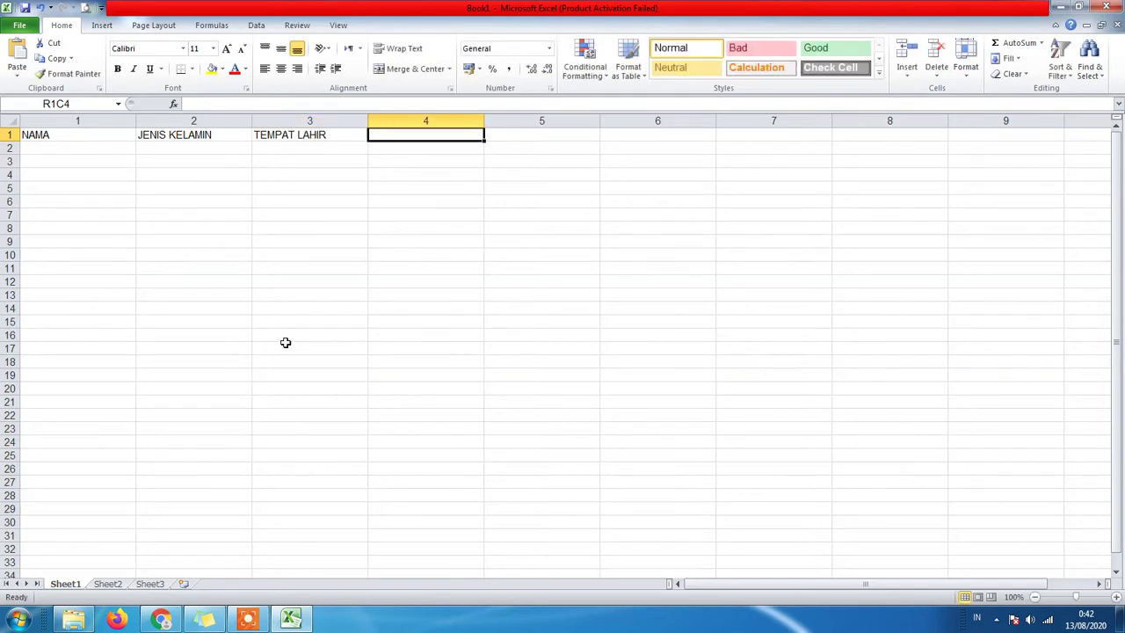
type("TANGGAL L")
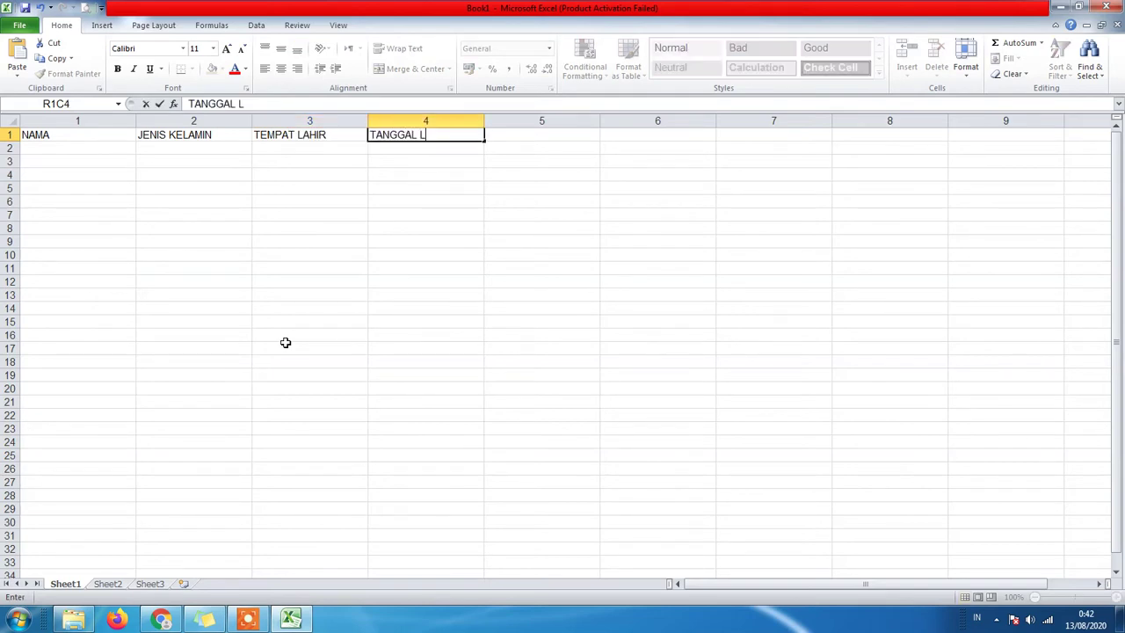
type("AHIR")
key("Tab")
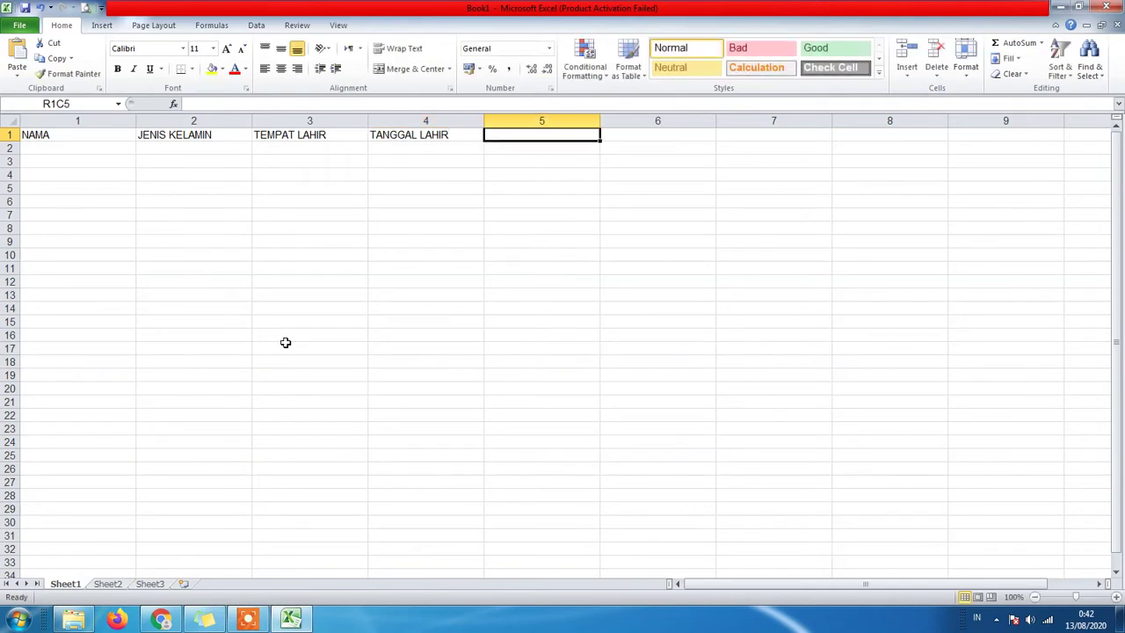
type("ALAMAT")
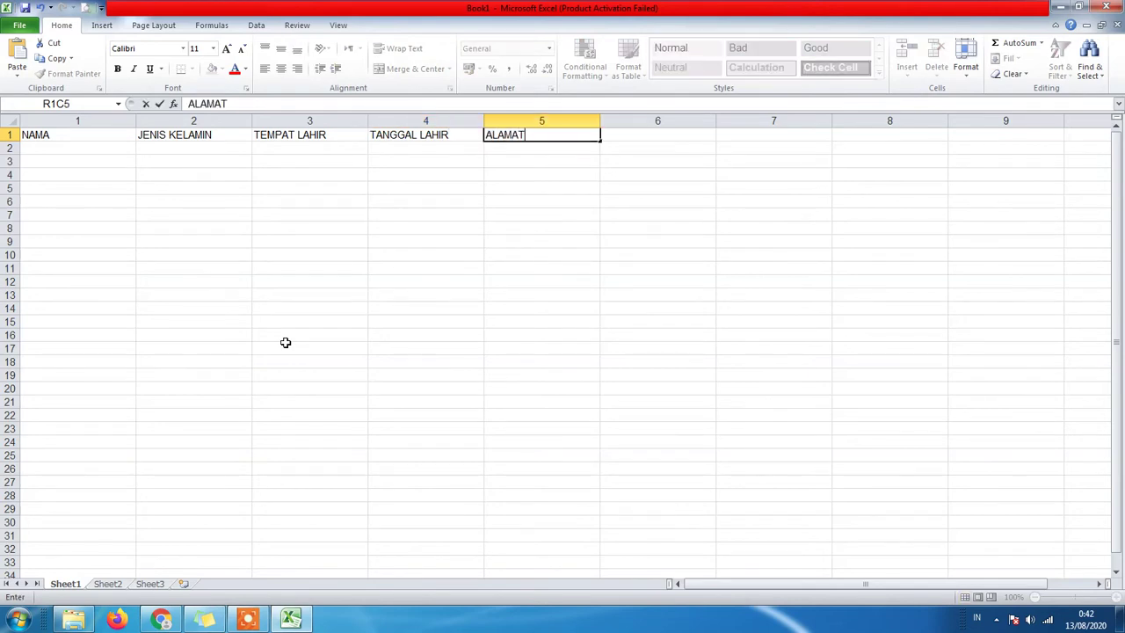
key("Return")
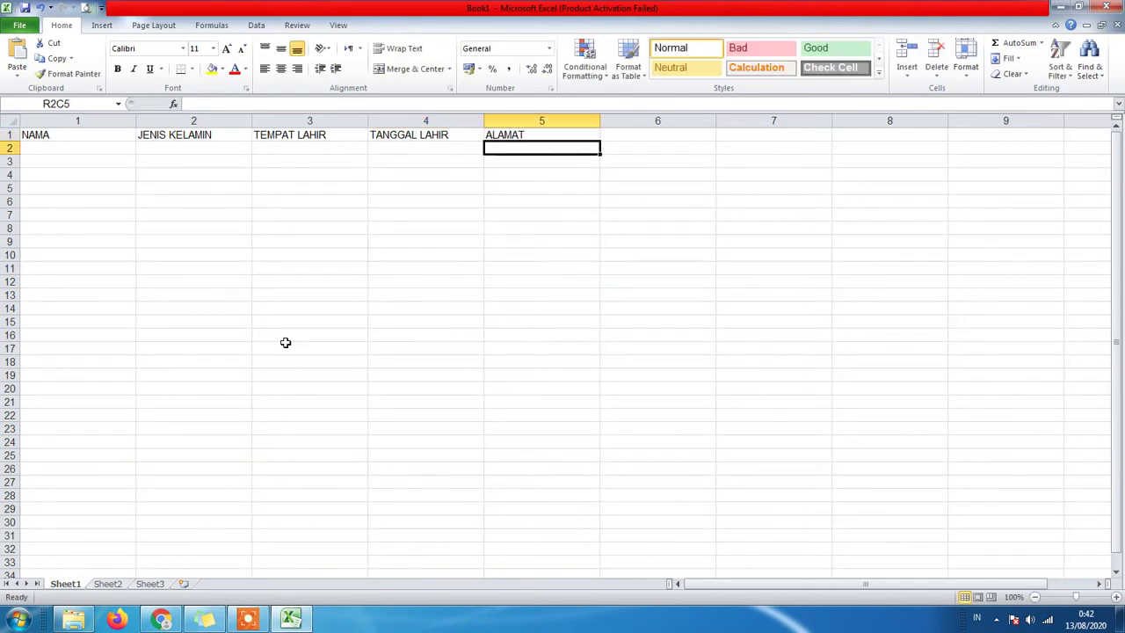
Fill in row 2 with the first person's full name, gender LAKI - LAKI and birthplace SURABAYA.
left_click(77, 147)
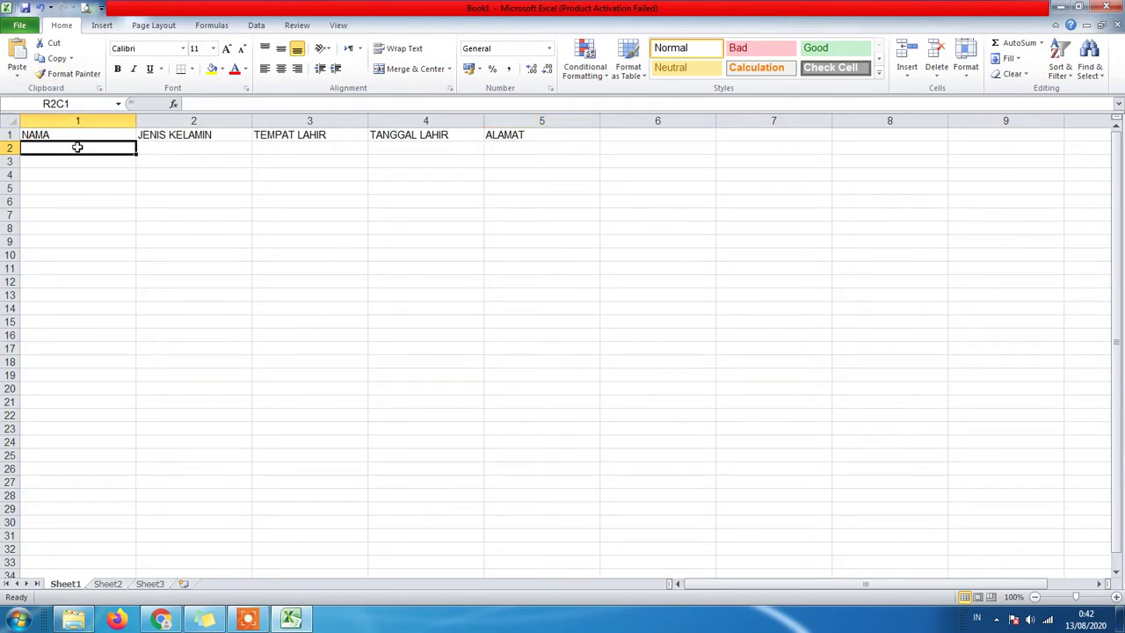
type("FA")
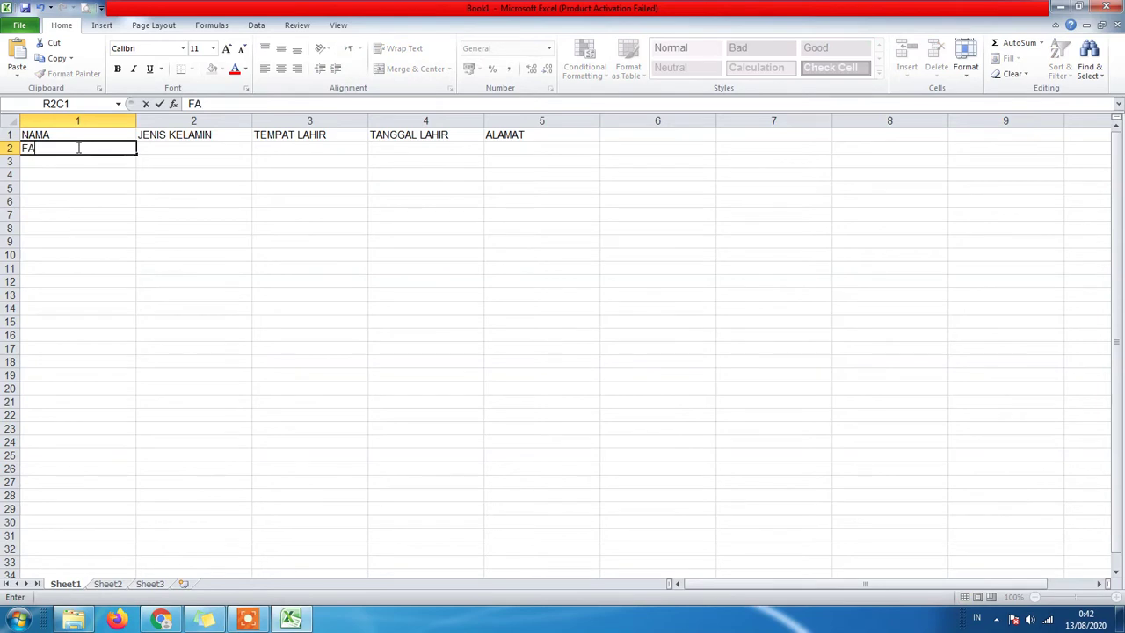
type("THUR RISKY")
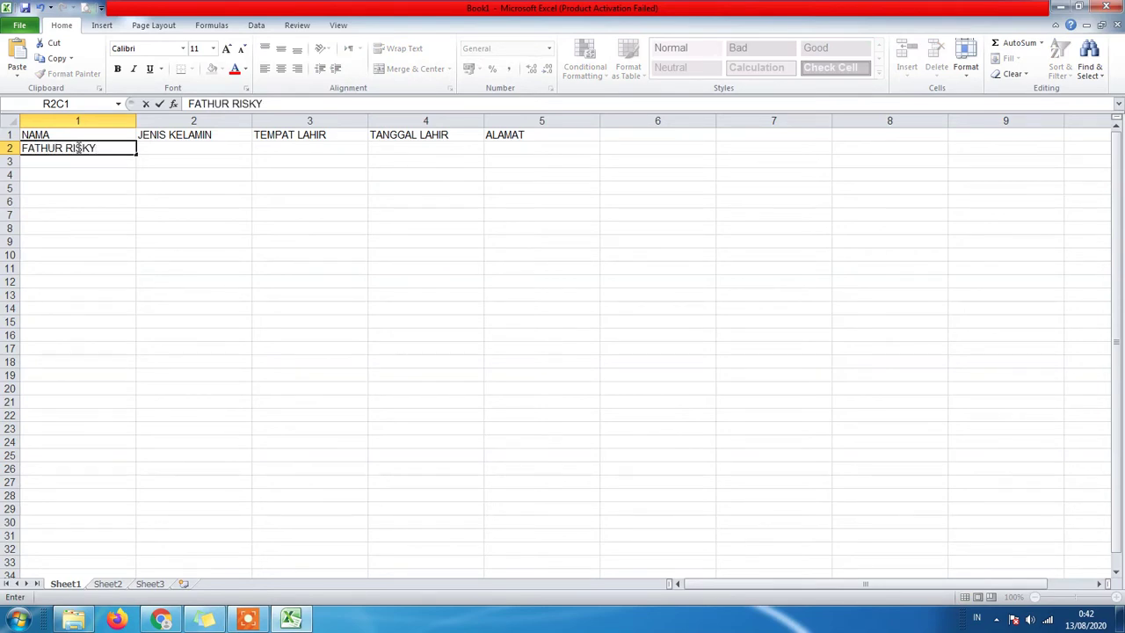
key("Tab")
type("LAKI ")
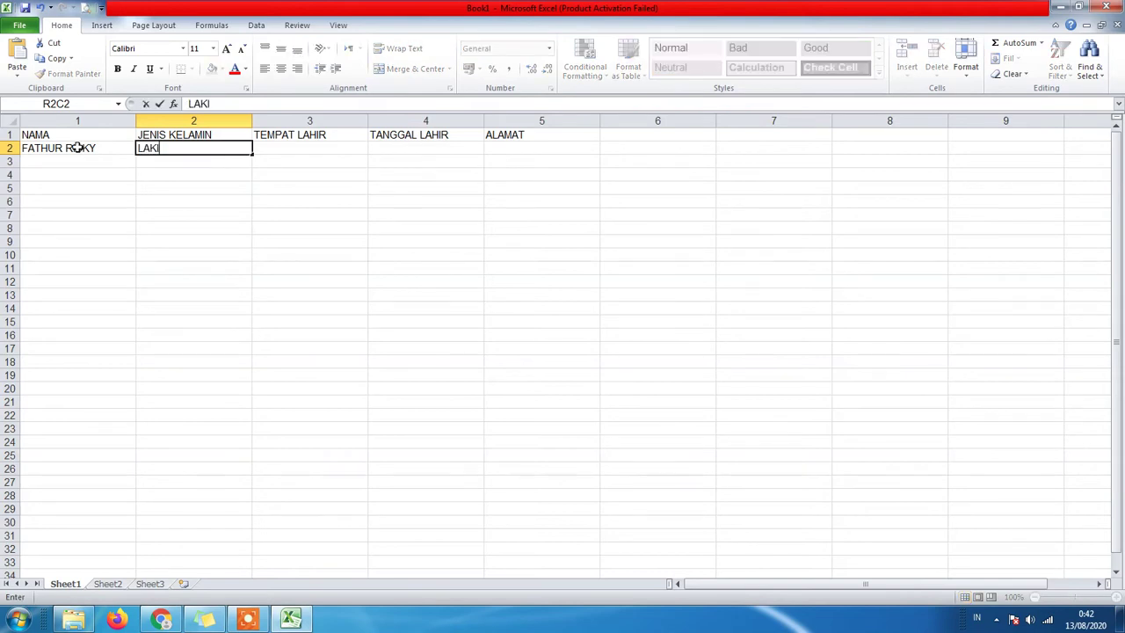
type("- LAKI")
key("Tab")
type("SURABAYA")
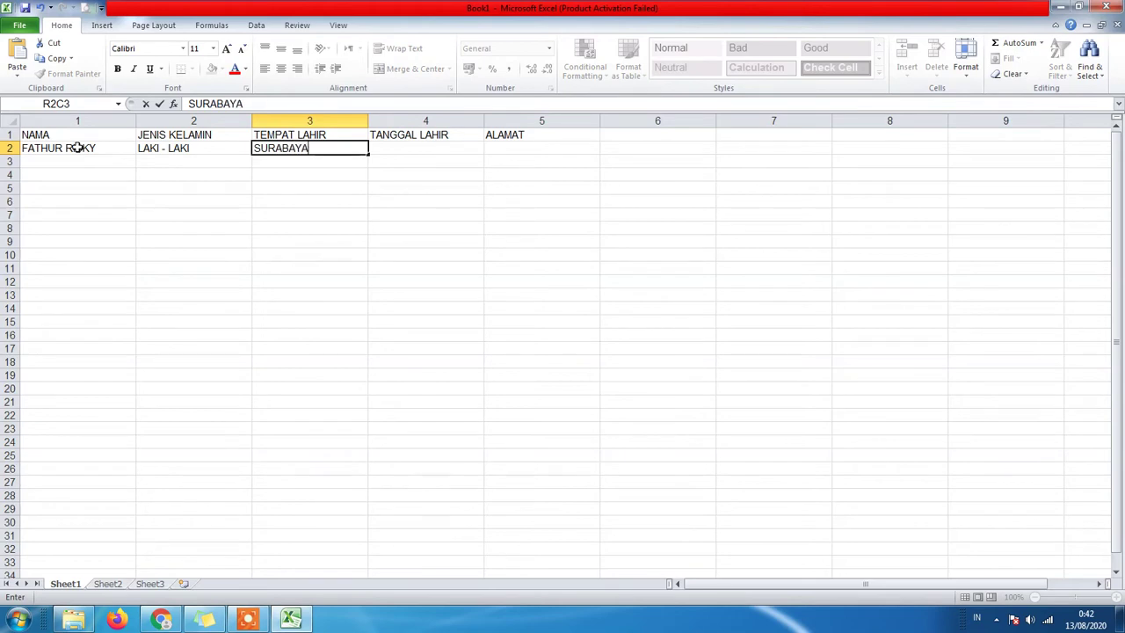
key("Tab")
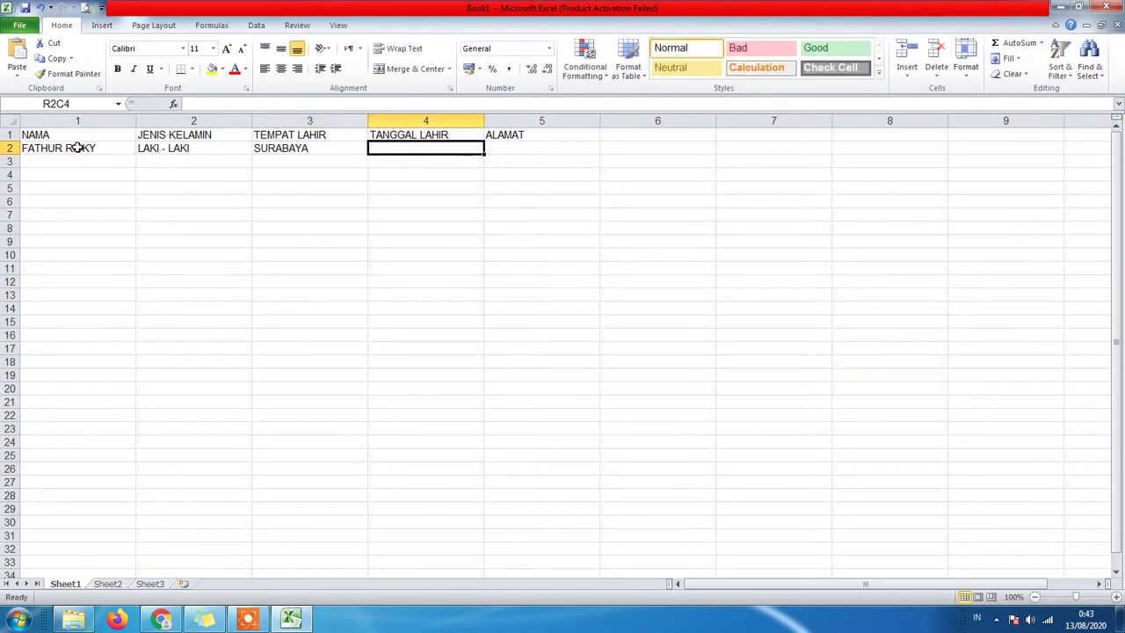
Complete row 2 with the first person's date of birth and street address.
type("01")
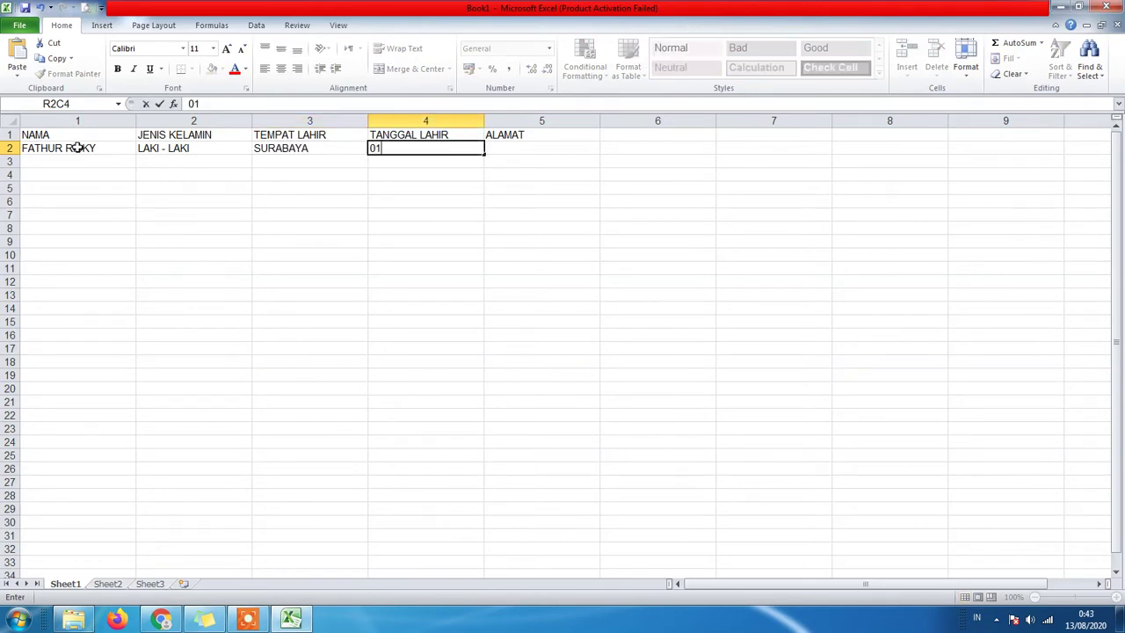
type(" JANUARI ")
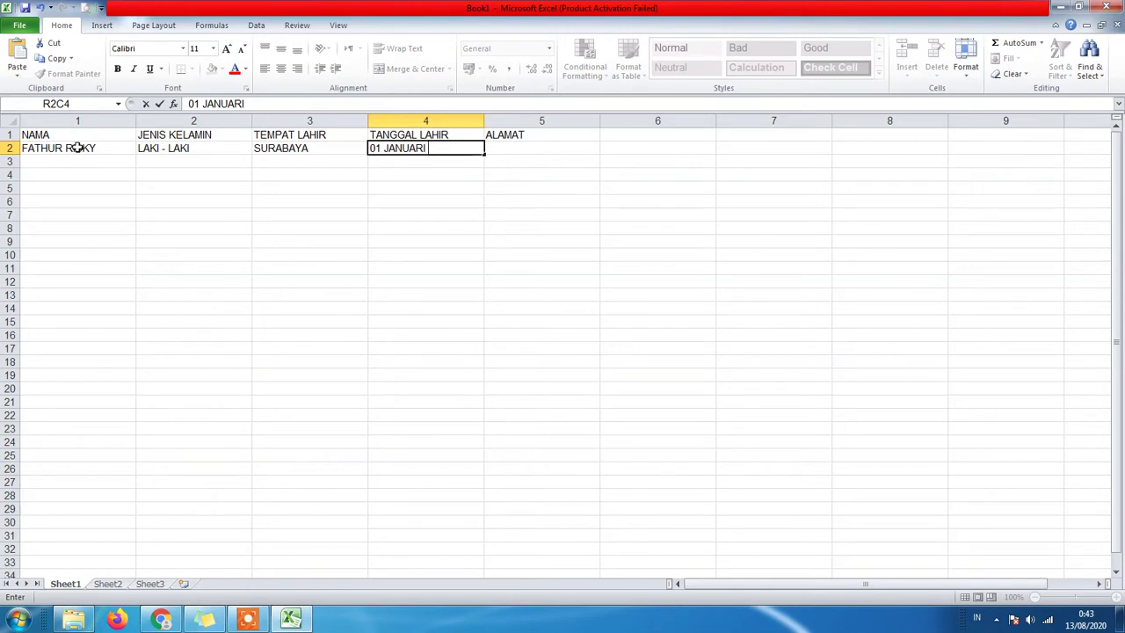
type("2002")
key("BackSpace")
type("1")
key("Tab")
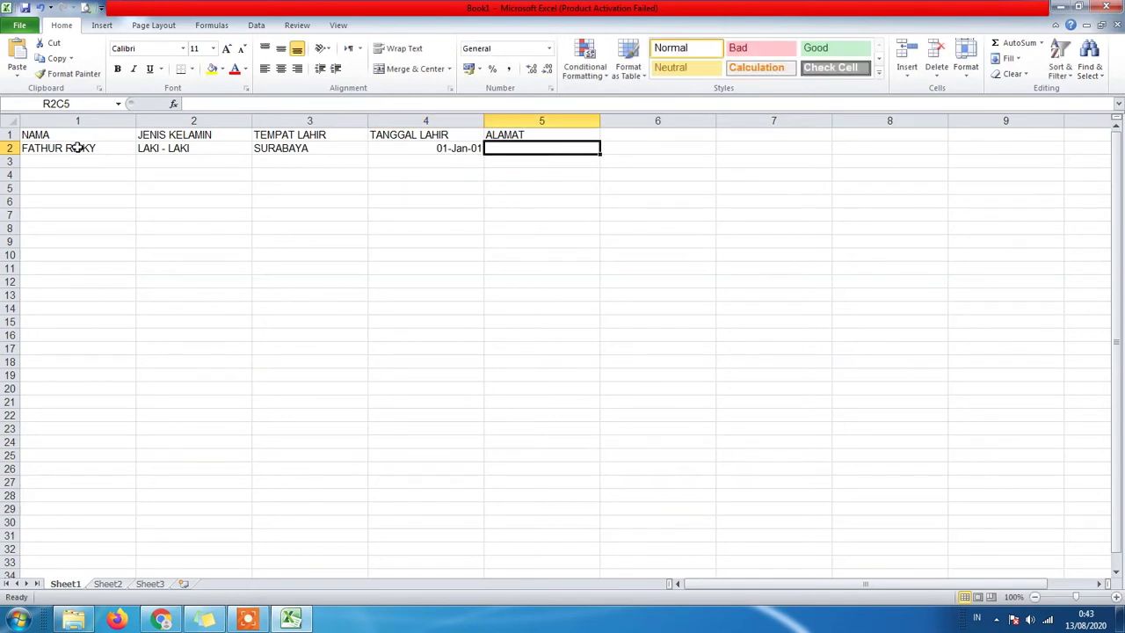
type("JL. SENC")
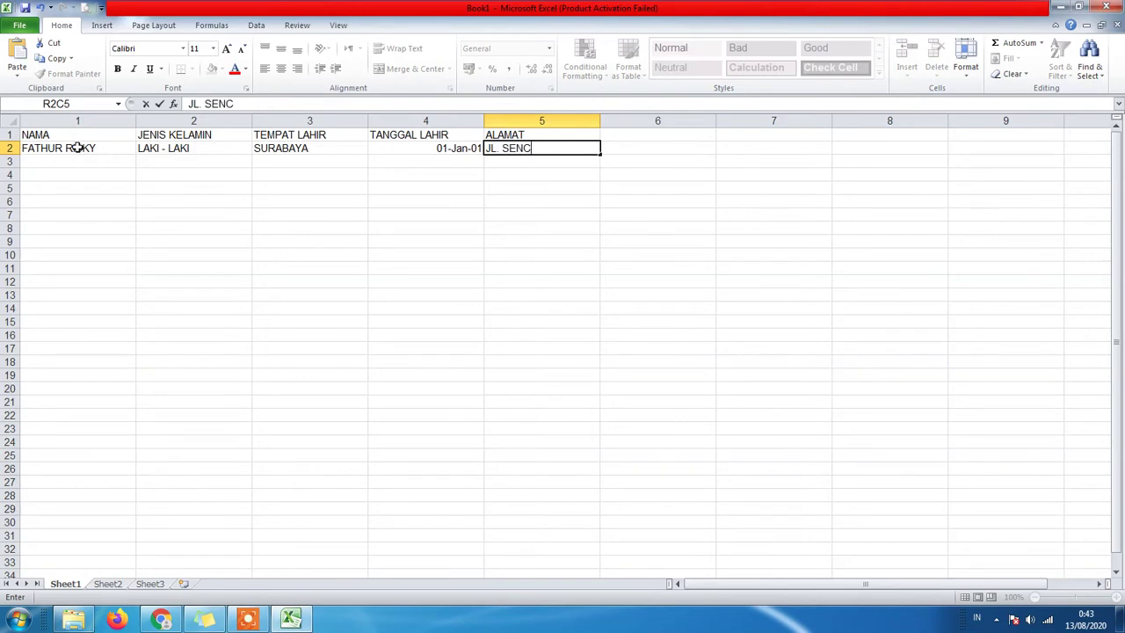
type("AKI NO. 64")
key("Return")
Fill in row 3 with the second person's name, gender LAKI - LAKI and birthplace MOJOKERTO.
key("Left")
key("Left")
key("Left")
key("Left")
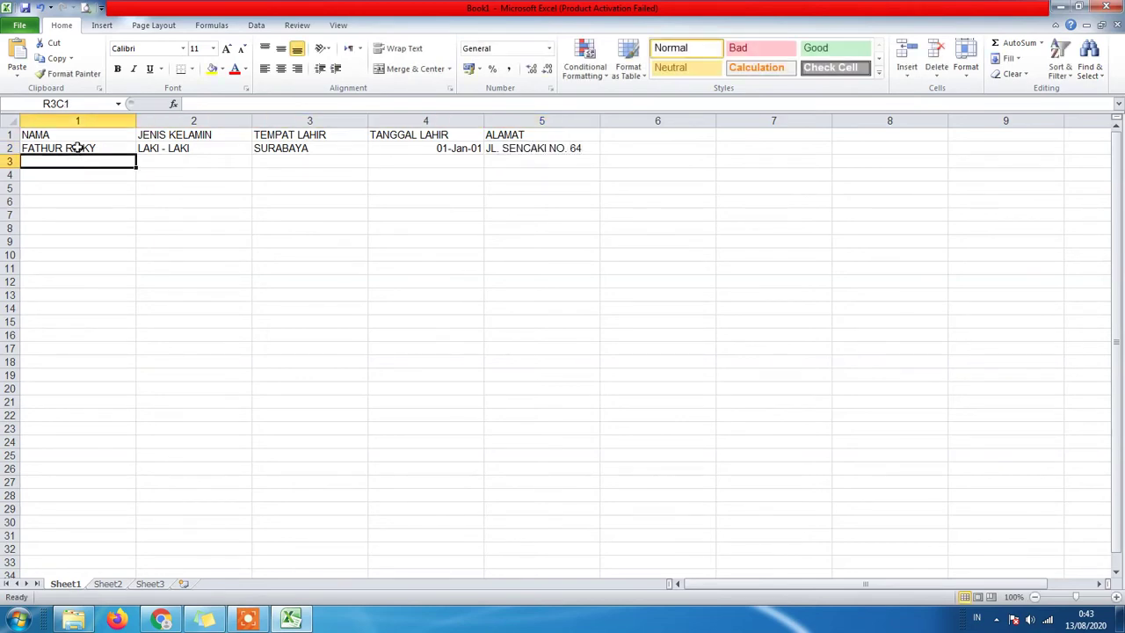
type("M.")
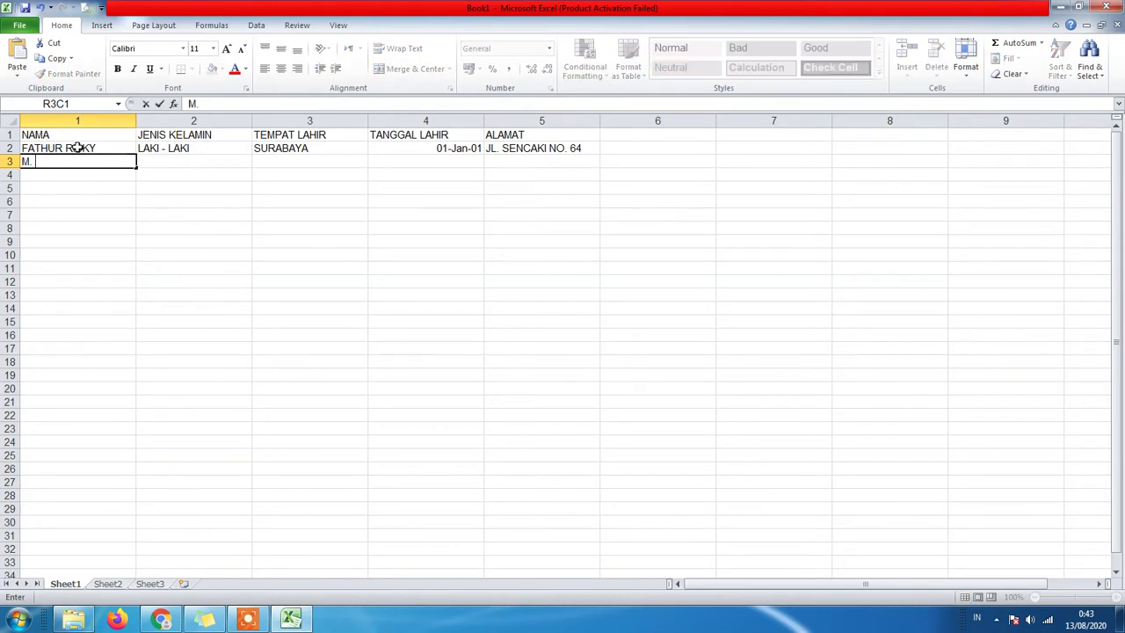
type(" RID")
type("WLA")
key("BackSpace")
key("BackSpace")
type("AN")
key("Tab")
type("LAKI - LAKI")
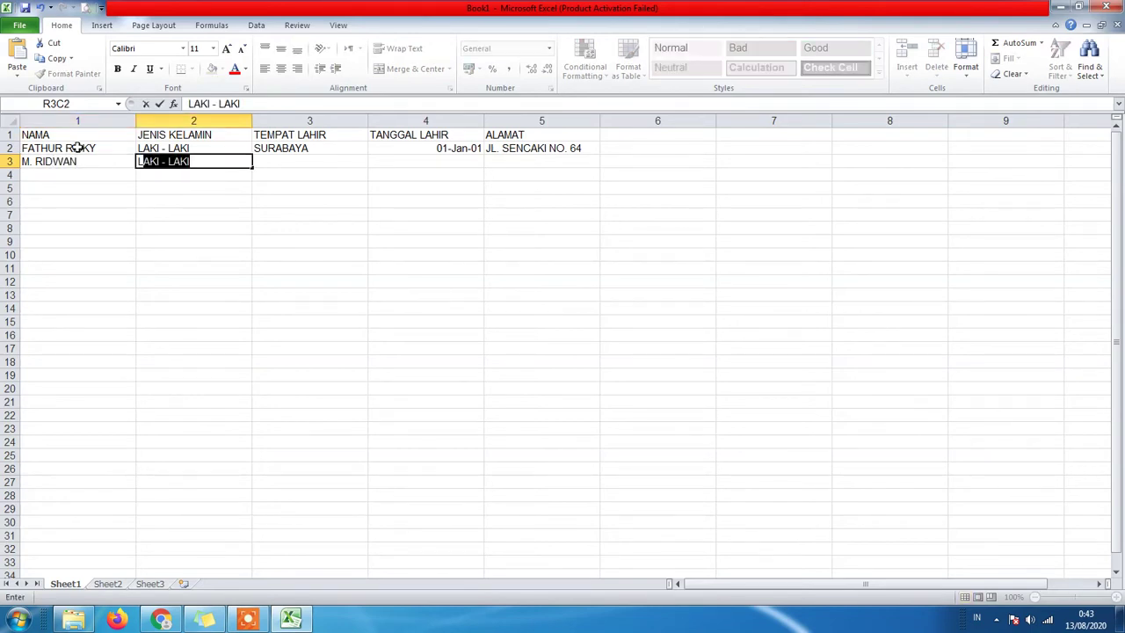
key("Tab")
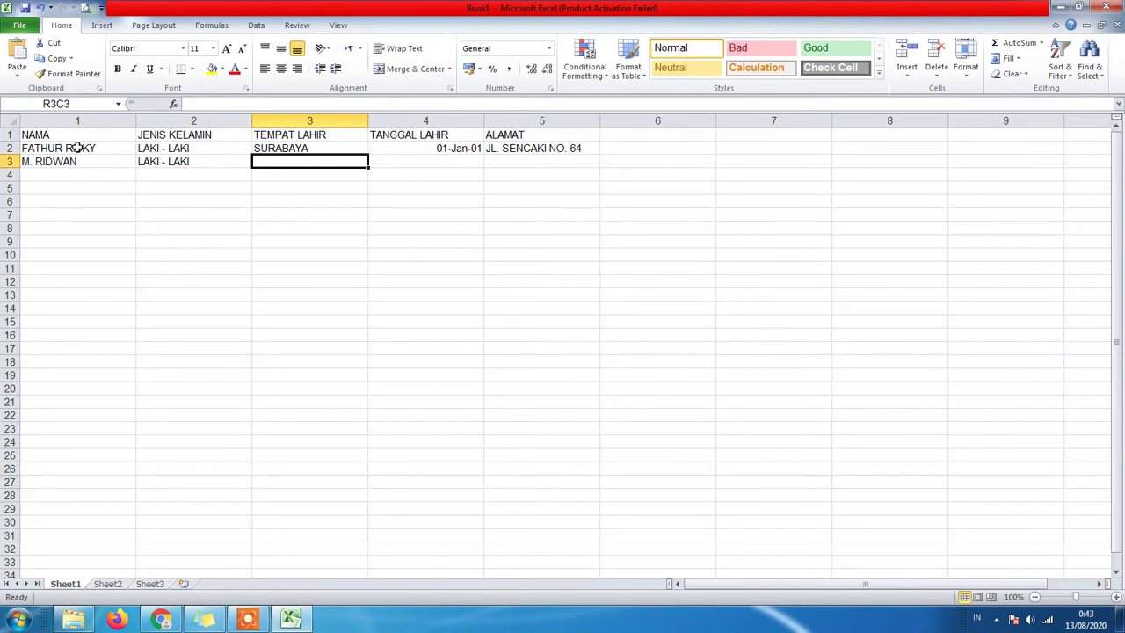
type("MOJOKERTO")
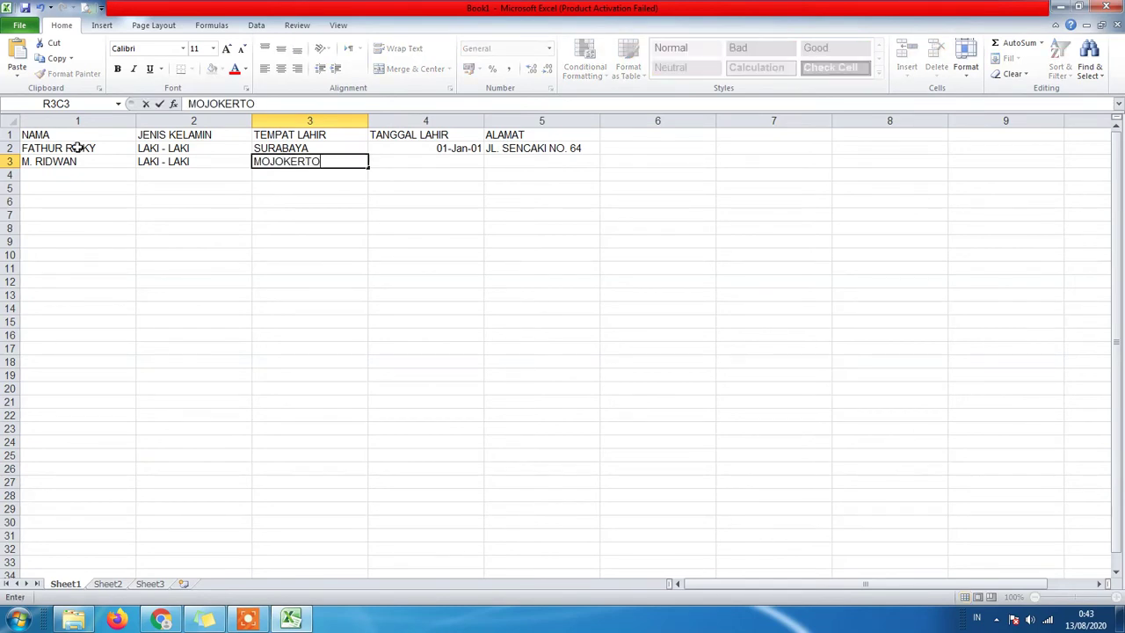
key("Tab")
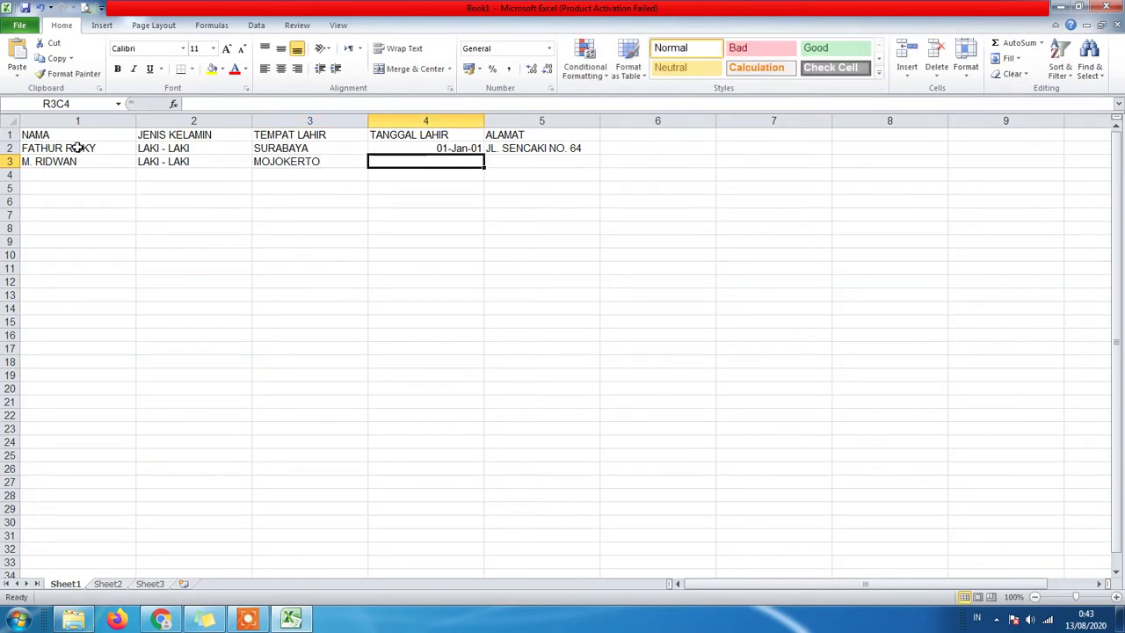
Enter the second person's date of birth in row 3 and fill the address with the same entry as row 2.
type("02 FE")
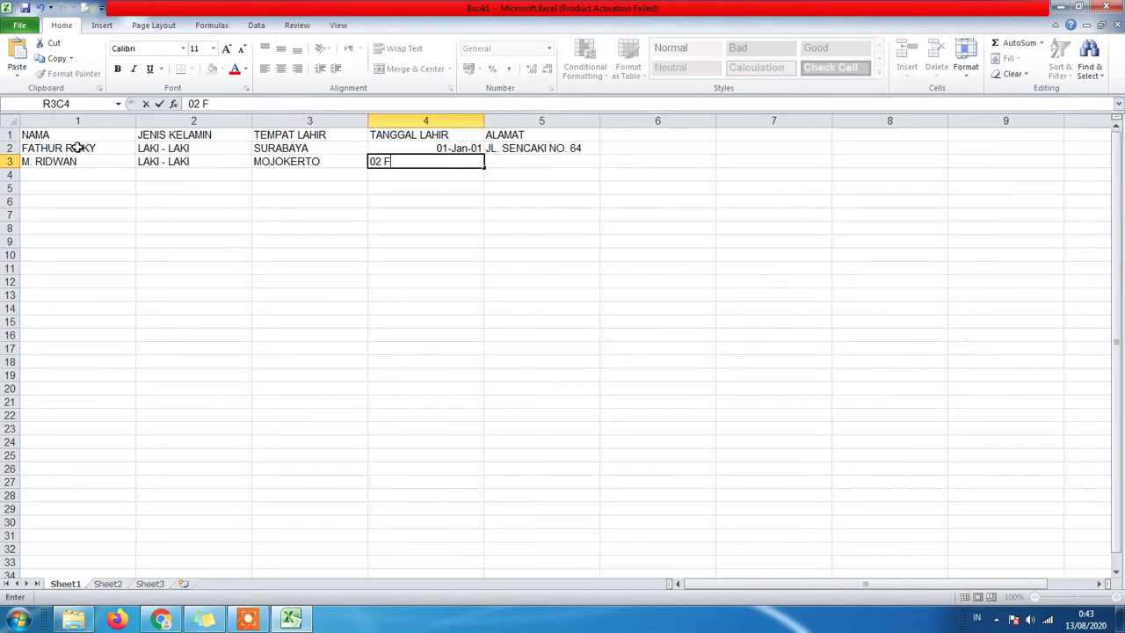
key("BackSpace")
type("EBR")
key("BackSpace")
key("BackSpace")
key("BackSpace")
type("EBRUA")
type("A")
key("BackSpace")
type("RI 2002")
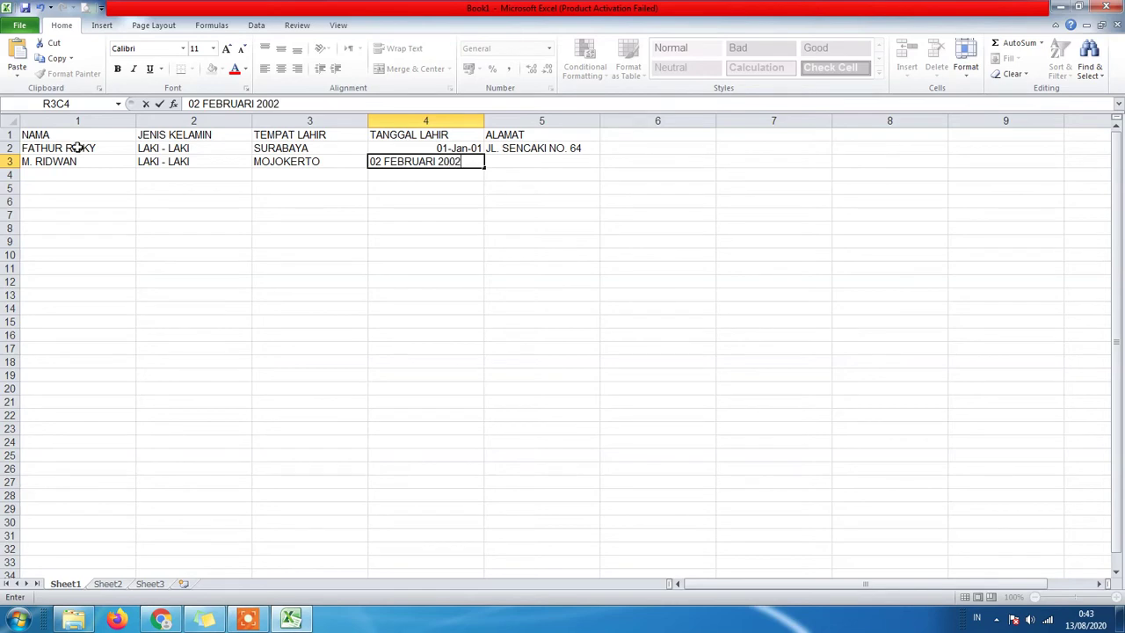
key("Tab")
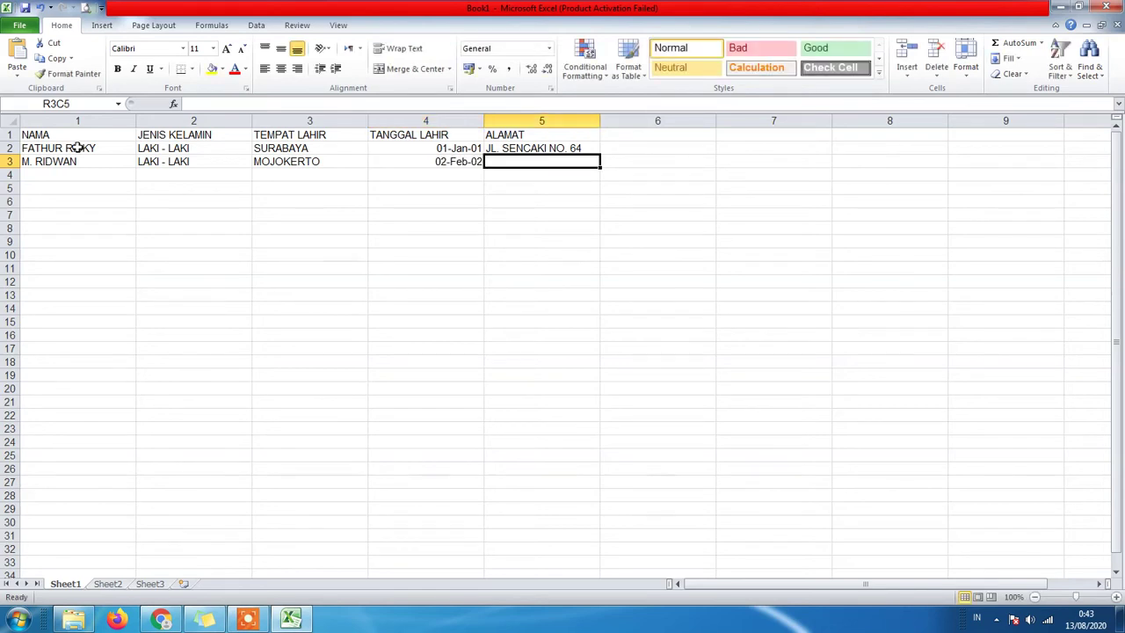
type("JL")
key("ctrl+Return")
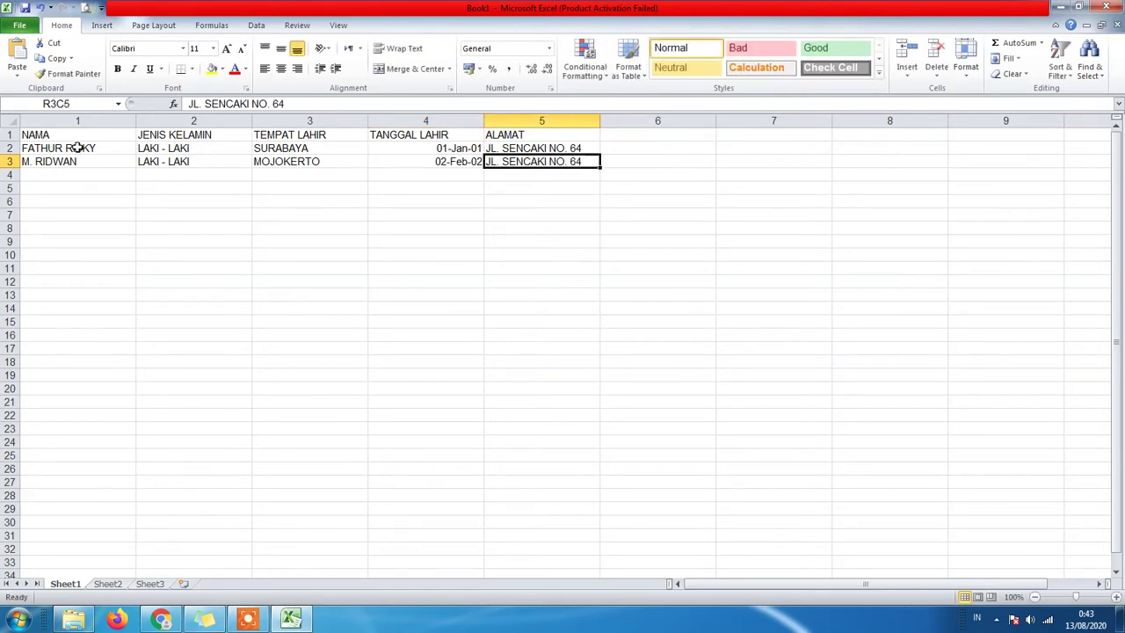
Replace the house number at the end of the second person's address in row 3 with its reversed digits.
left_click(292, 103)
key("BackSpace")
key("BackSpace")
type("46")
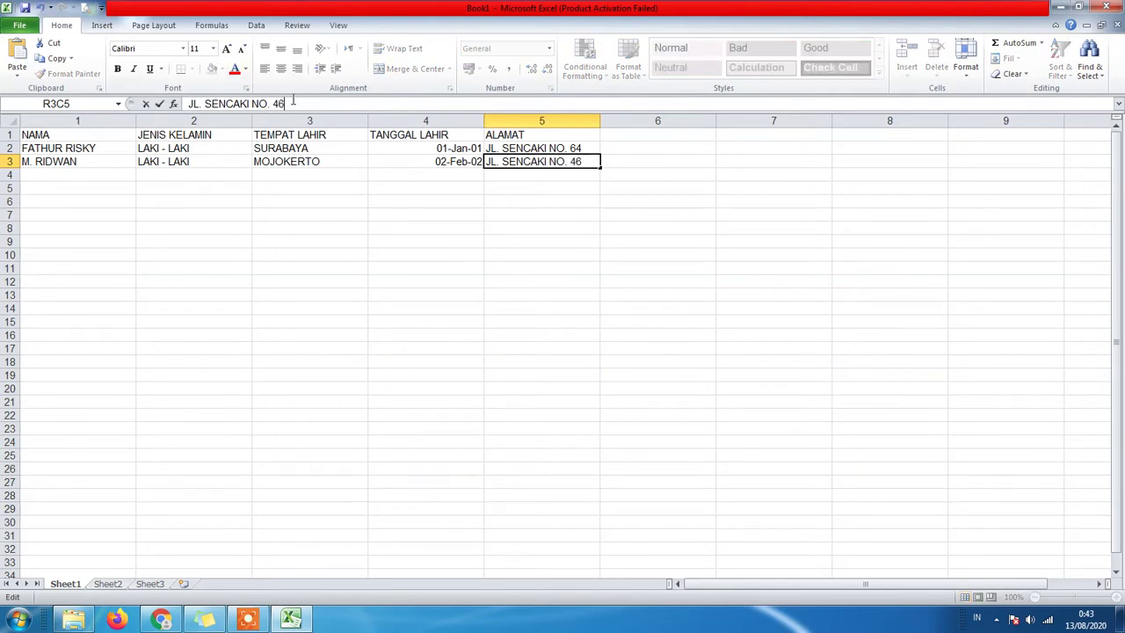
key("Return")
Fill in row 4 with the third person's name, gender PEREMPUAN and birthplace SIDOARJO.
key("Left")
key("Left")
key("Left")
key("Left")
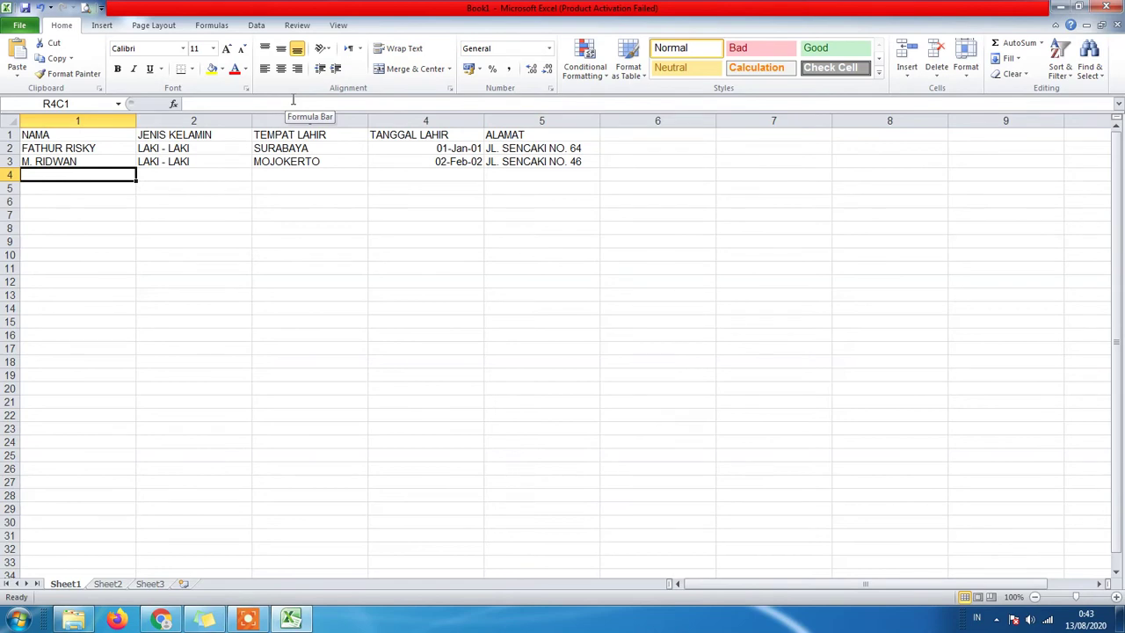
type("NAYLA")
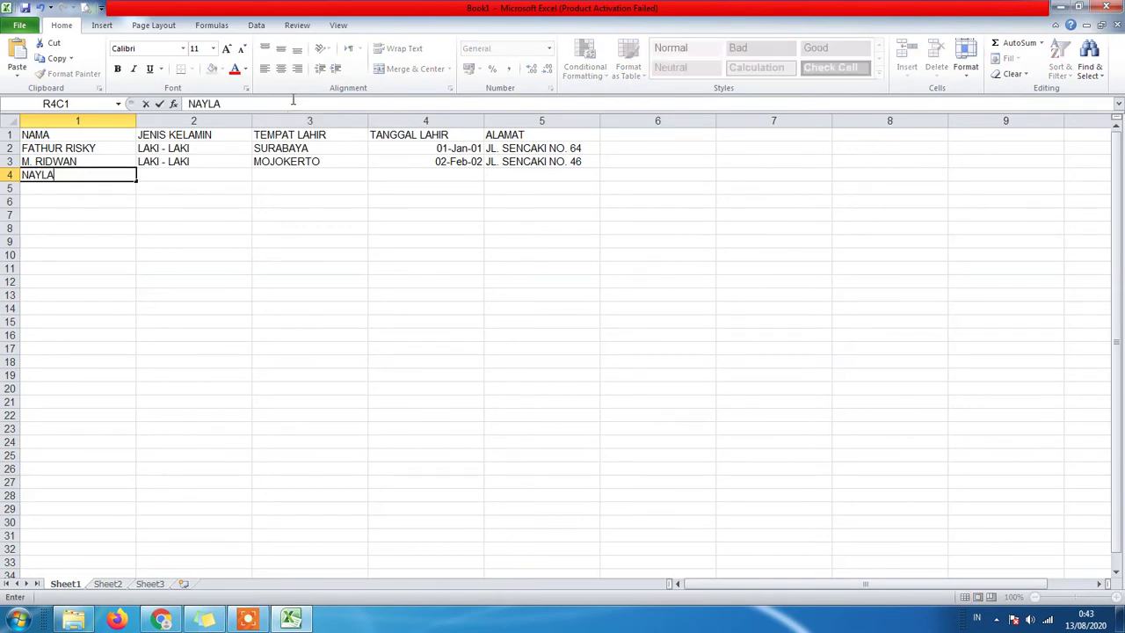
key("Tab")
type("PEREMPE")
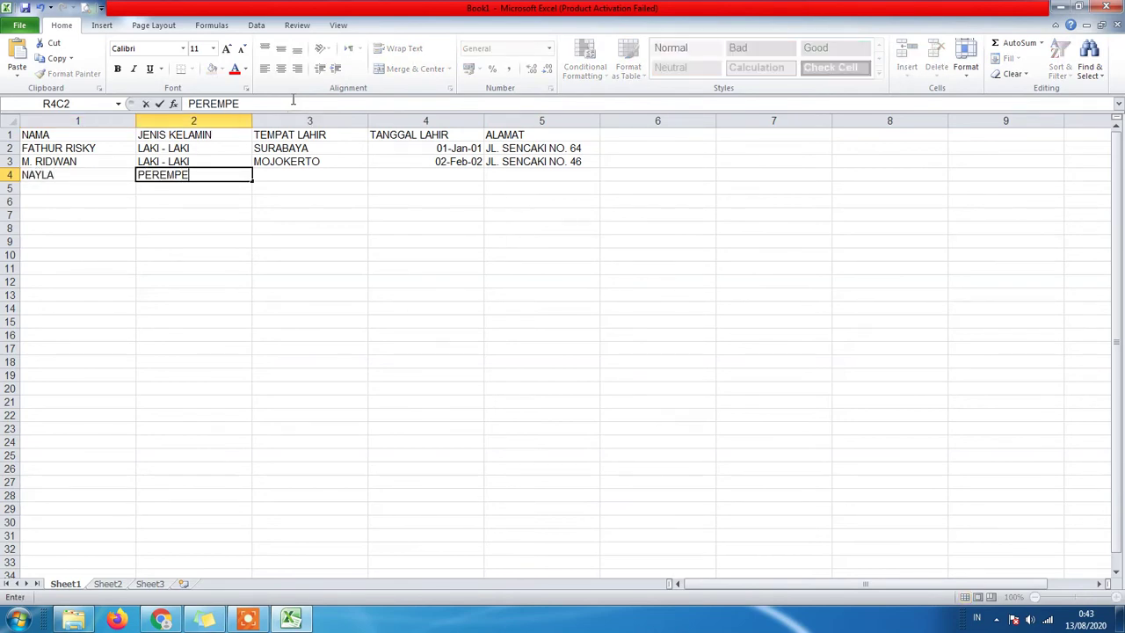
key("BackSpace")
type("UAN")
key("Tab")
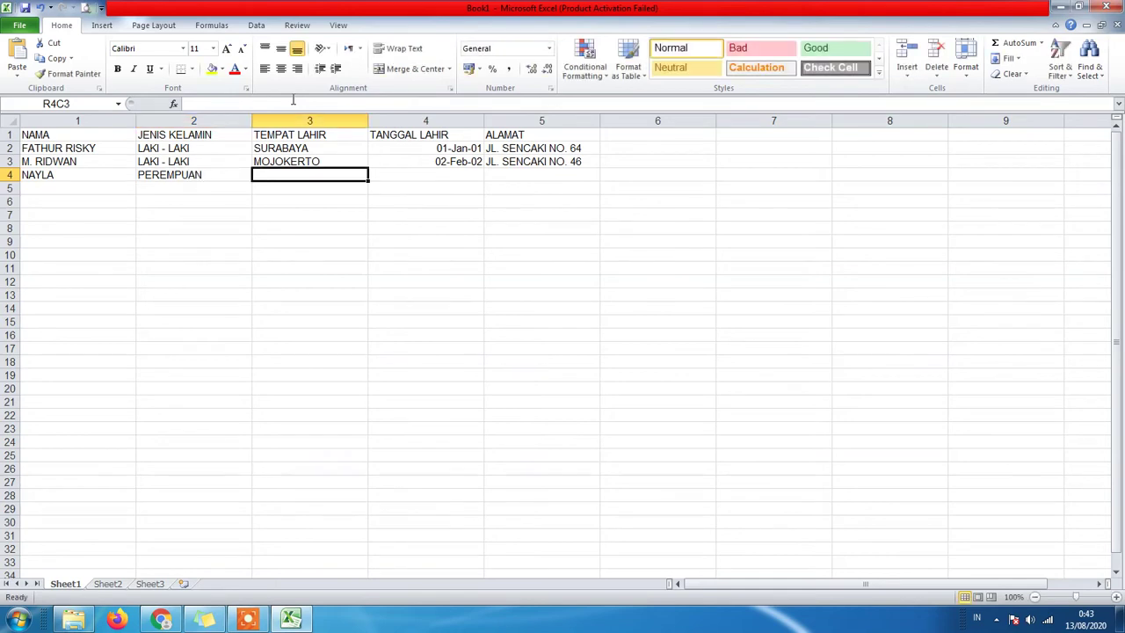
type("S")
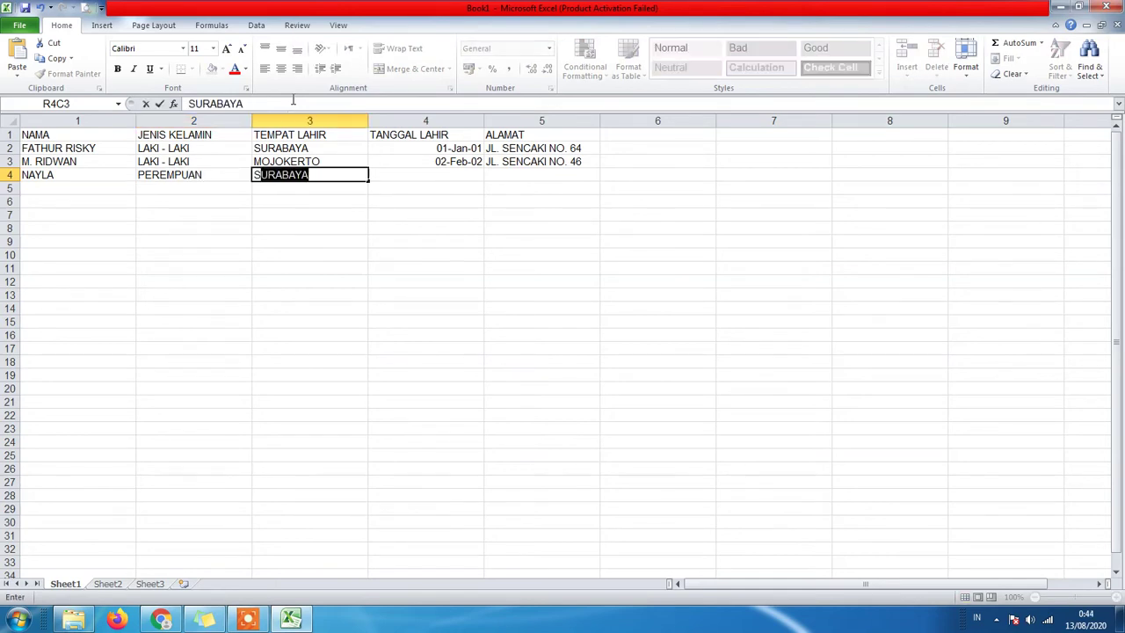
type("IDOARJO")
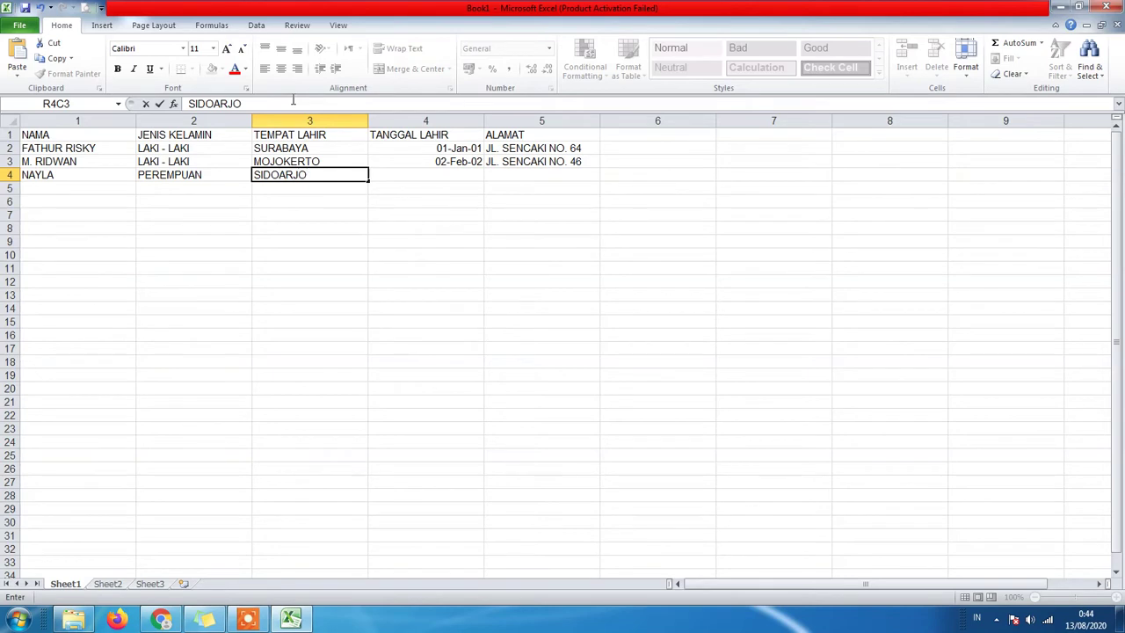
key("Tab")
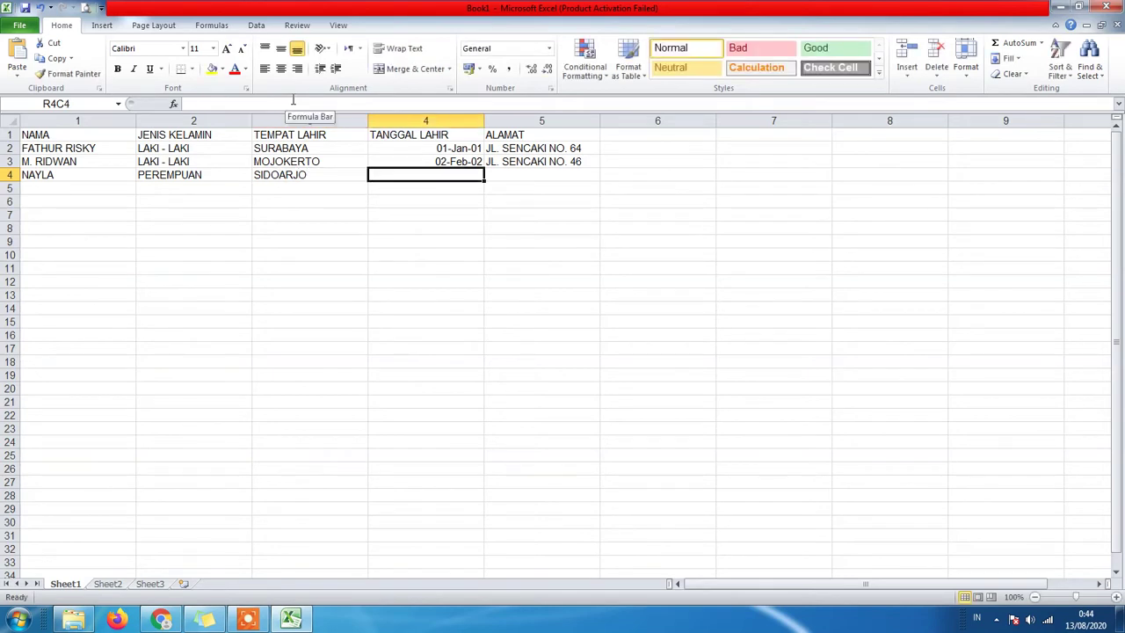
Enter the third person's date of birth in row 4 and fill the address down from row 3.
type("03 MA")
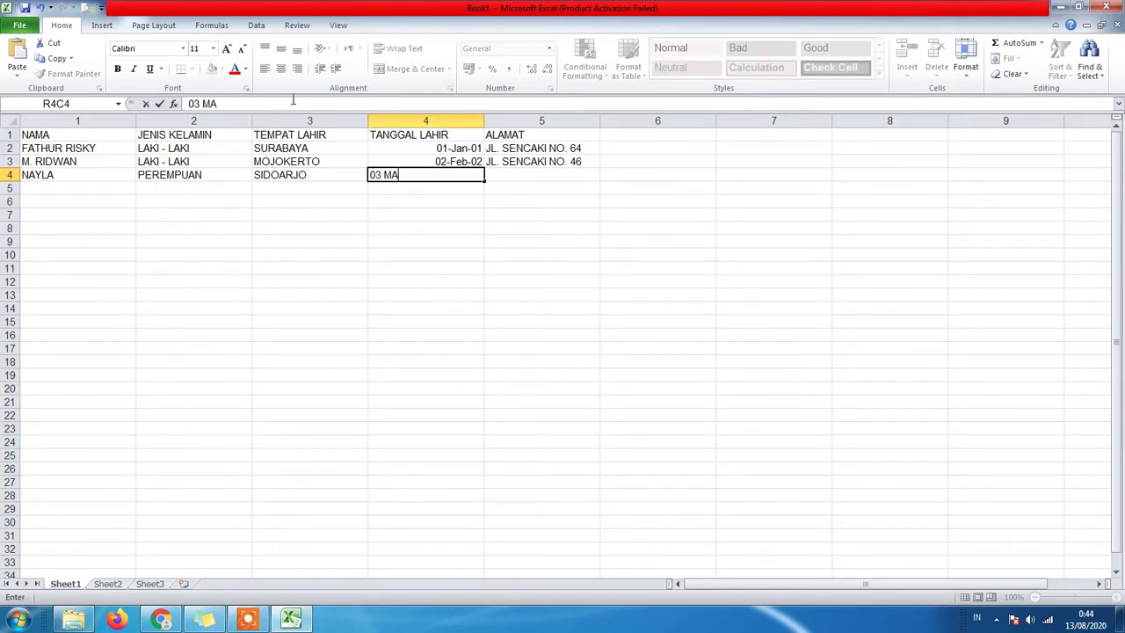
type("RET 2003")
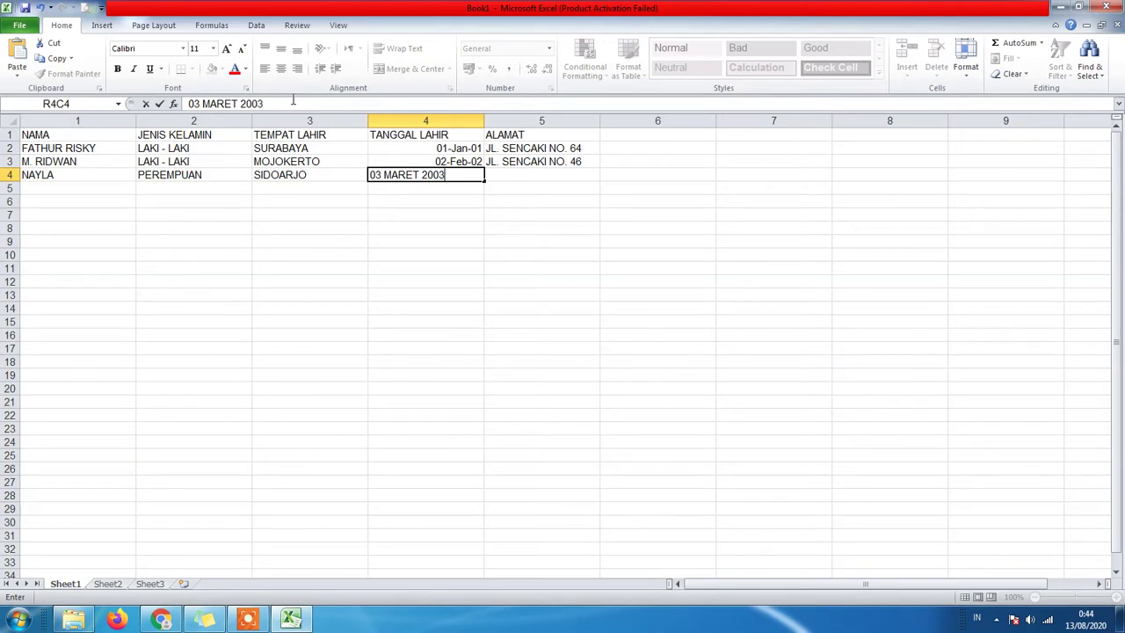
key("Tab")
type("JL")
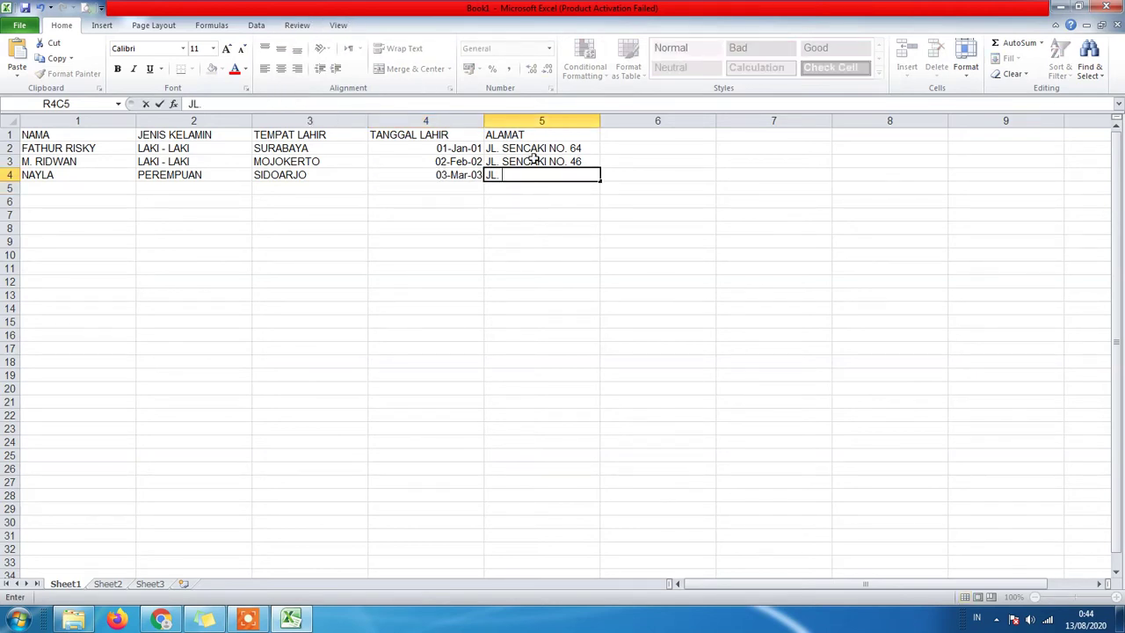
left_click(589, 162)
left_click_drag(605, 167, 605, 186)
Fill in row 5 with the fourth person's name, gender PEREMPUAN and birthplace GRESIK.
left_click(67, 185)
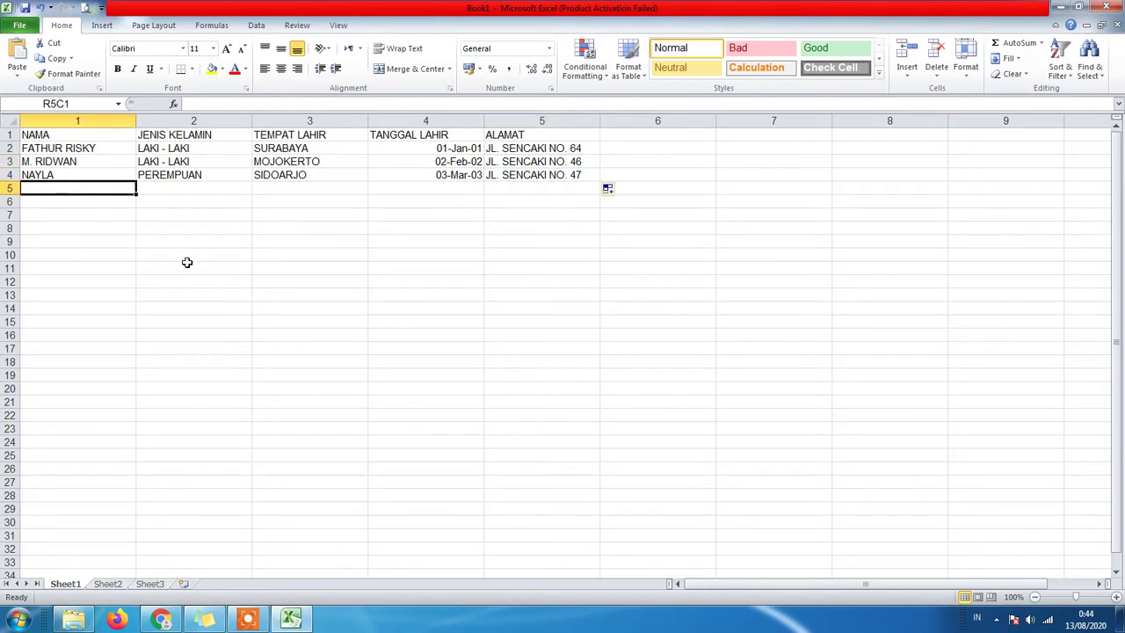
type("FULANAH")
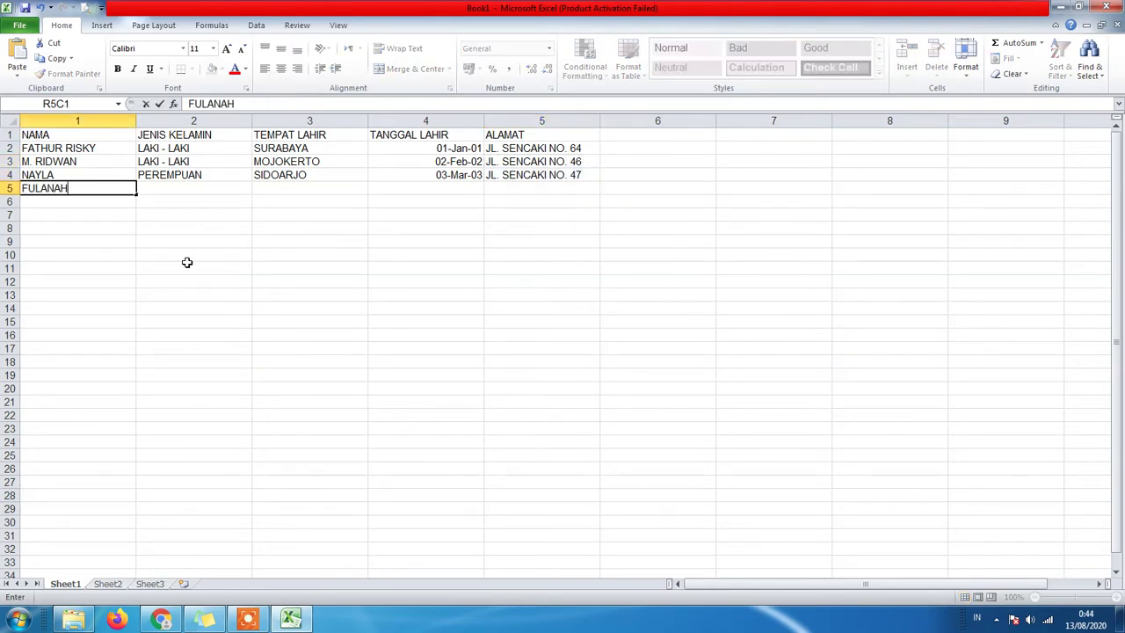
key("Tab")
type("PEREM")
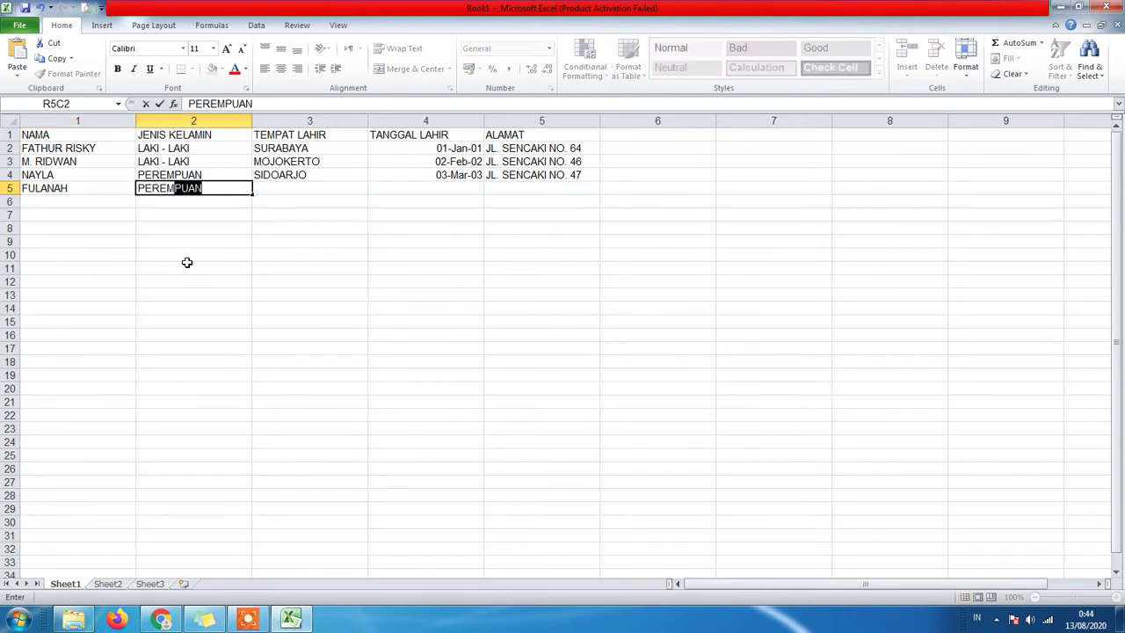
key("Tab")
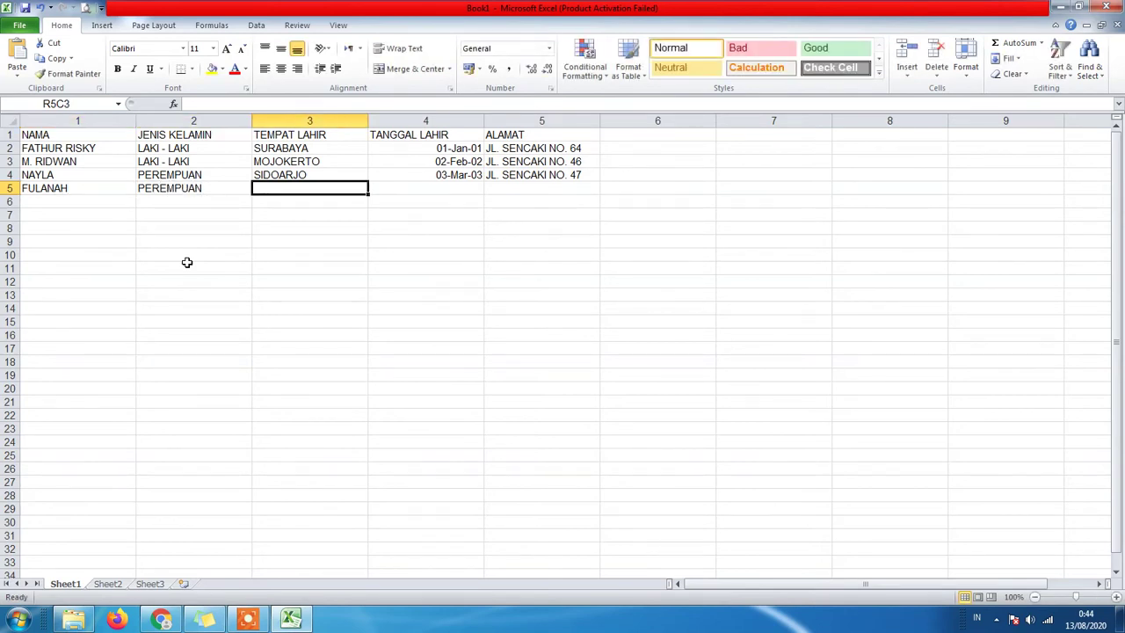
type("GRRE")
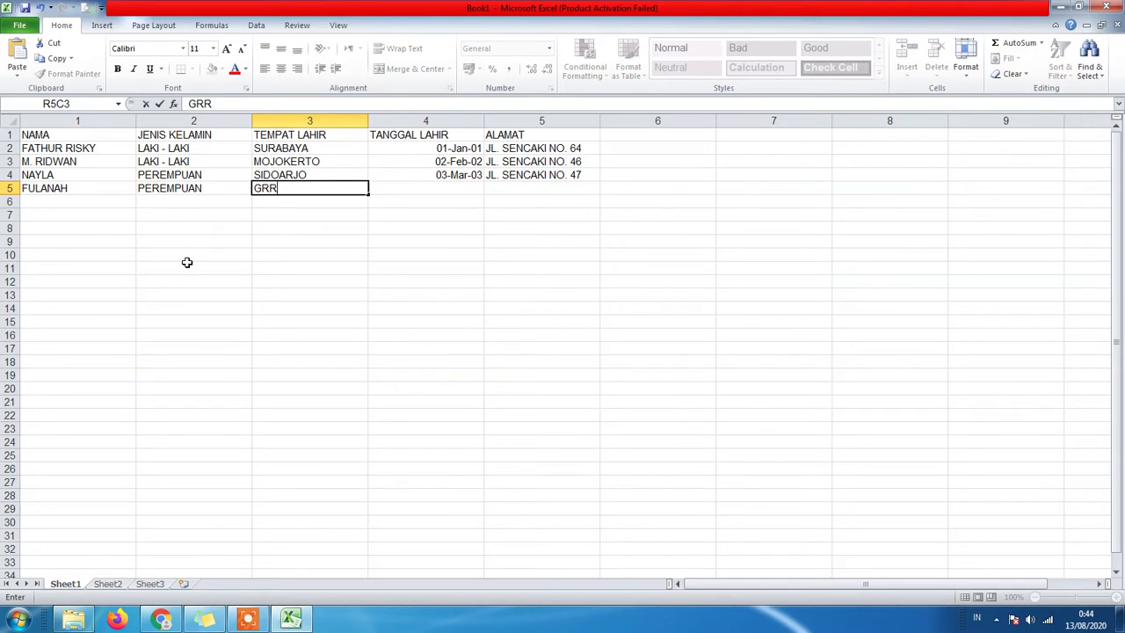
key("BackSpace")
key("BackSpace")
type("ESIK")
key("Tab")
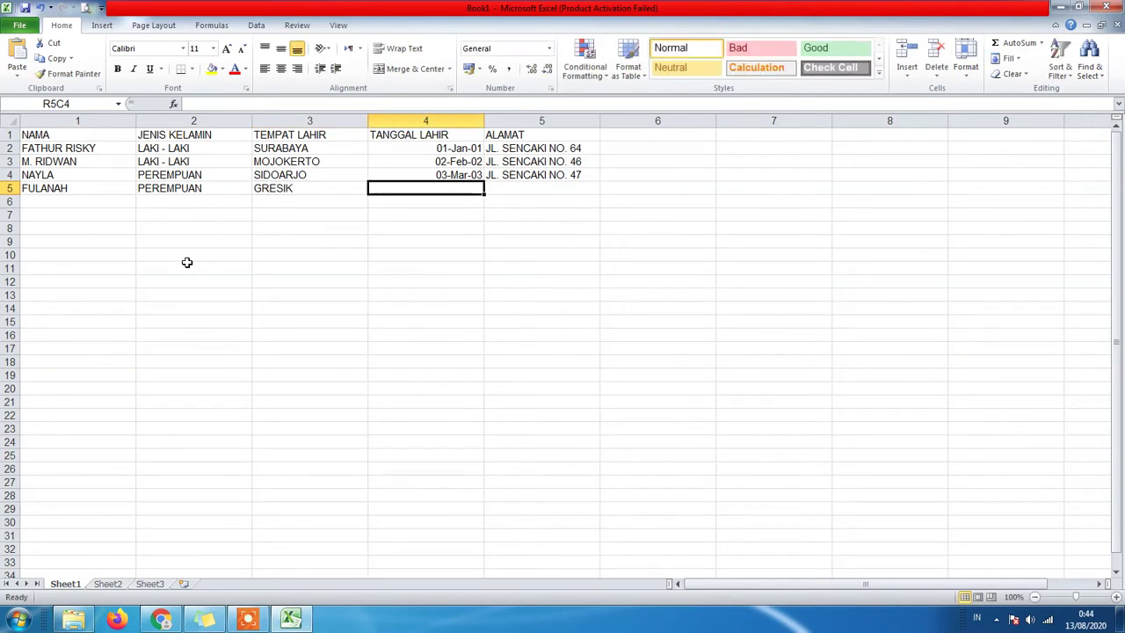
Enter the fourth person's date of birth in row 5 and fill the address down from row 4.
type("04 A")
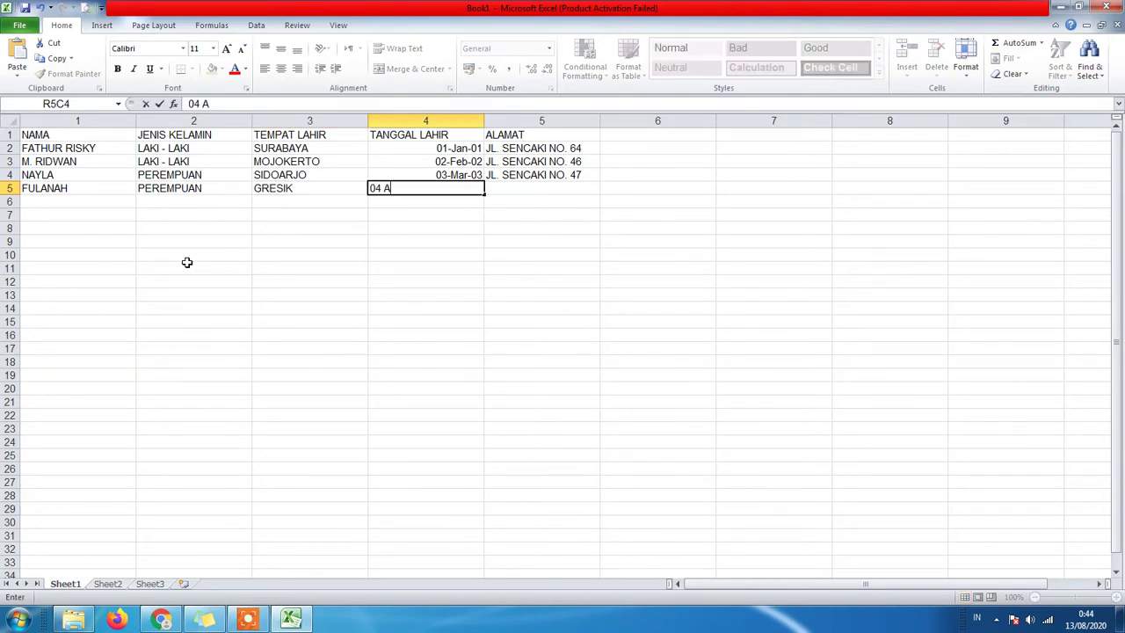
type("PRIL 2004")
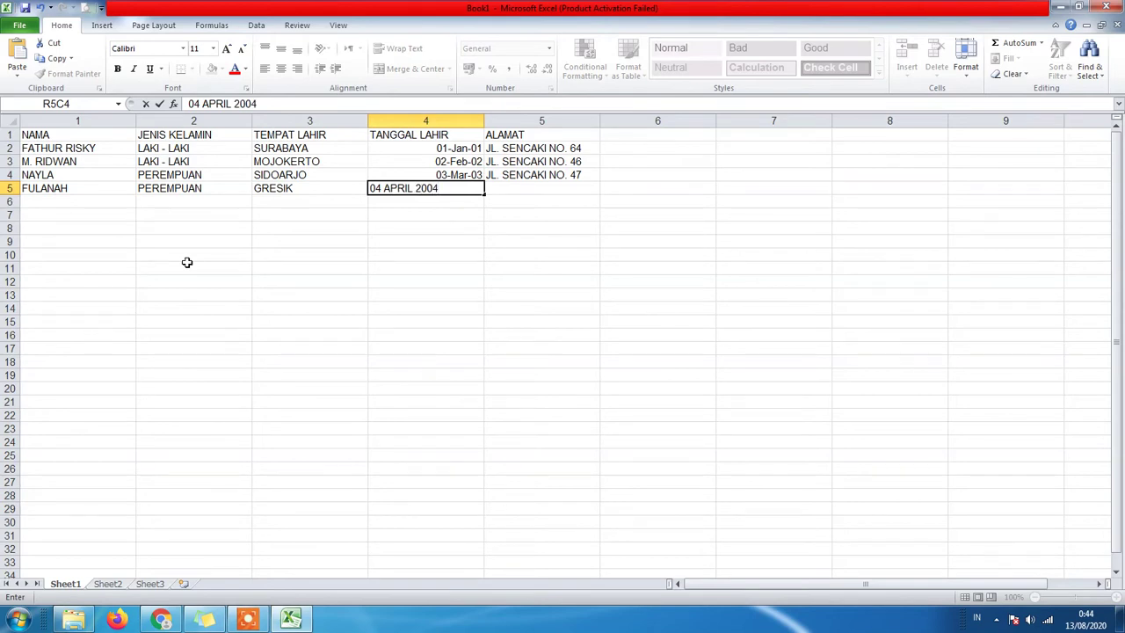
key("Tab")
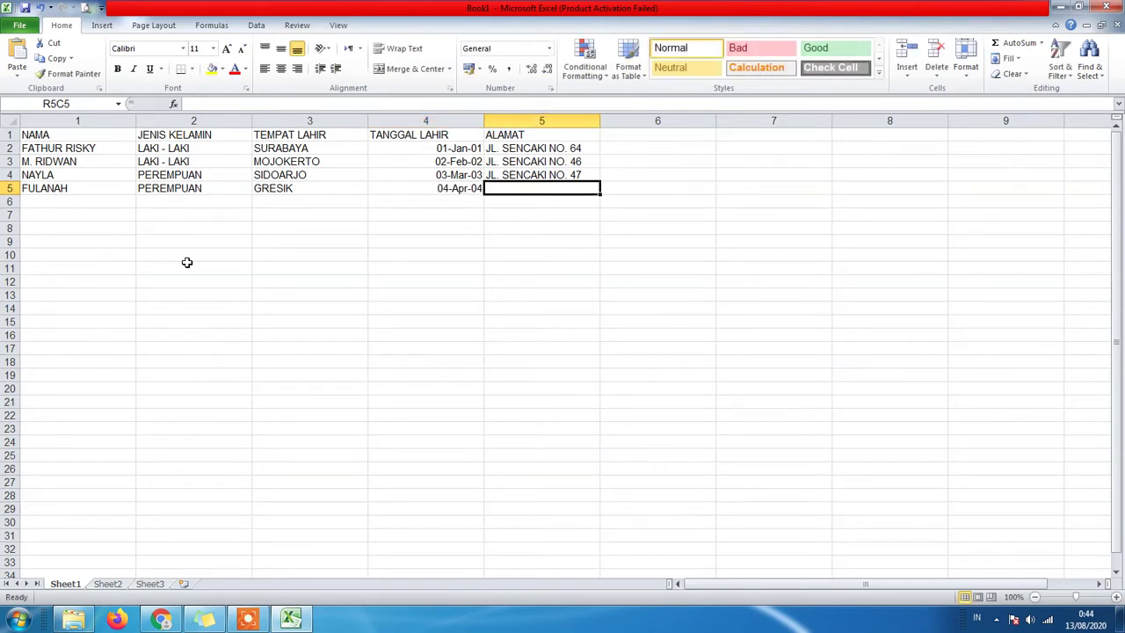
left_click(559, 178)
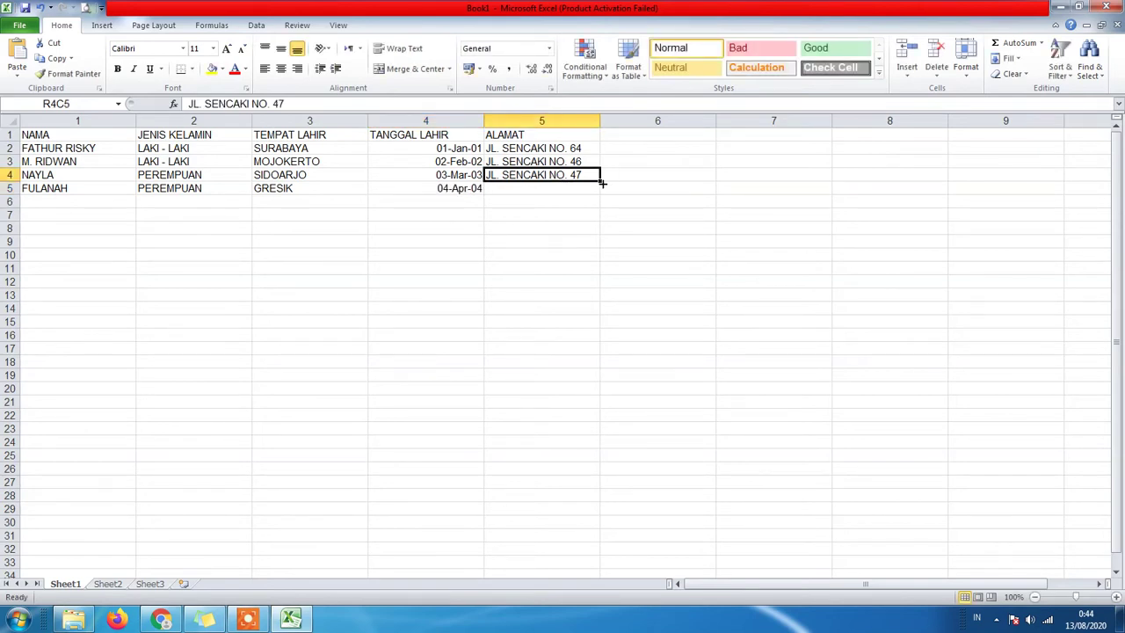
left_click_drag(600, 181, 601, 193)
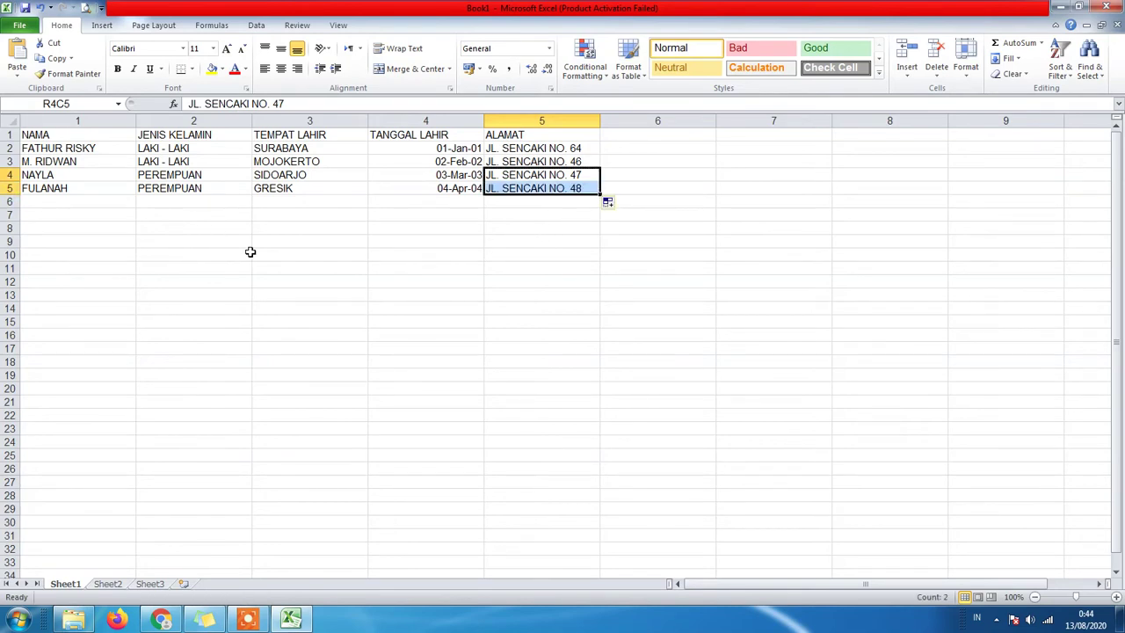
Make the header row bold and enlarge its font size to 12.
left_click(33, 137)
left_click(9, 135)
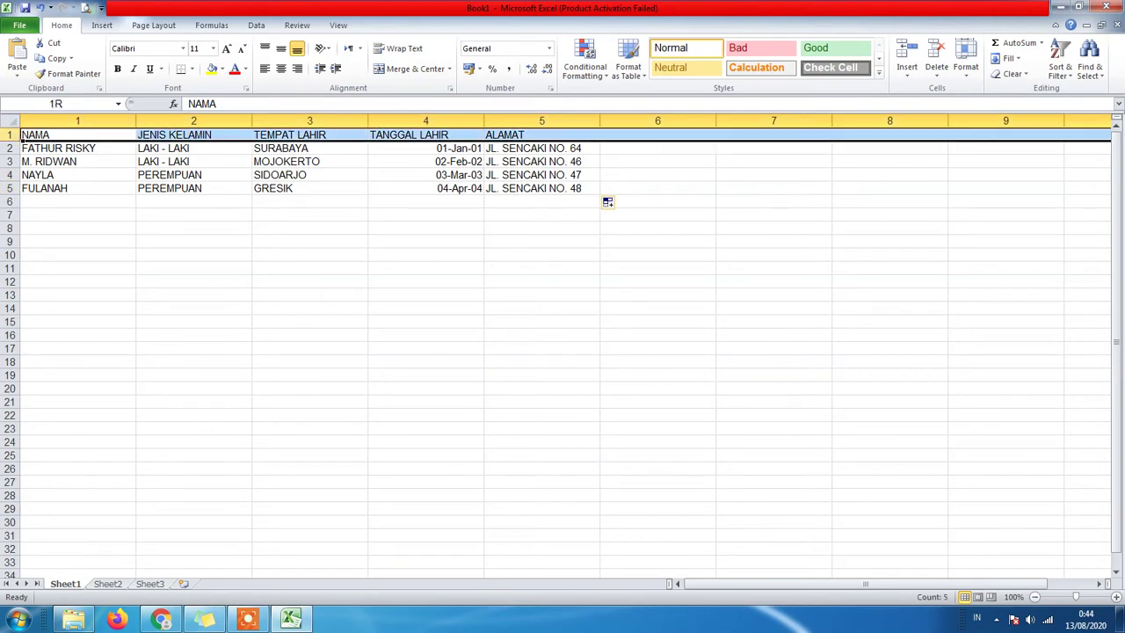
left_click(226, 49)
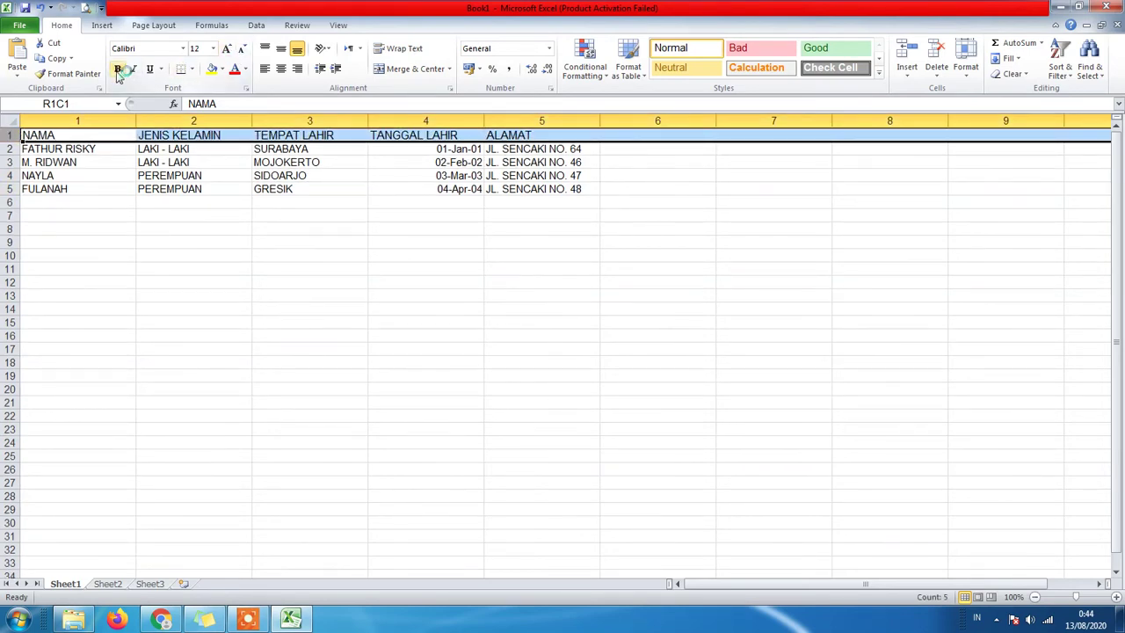
left_click(119, 69)
left_click(334, 227)
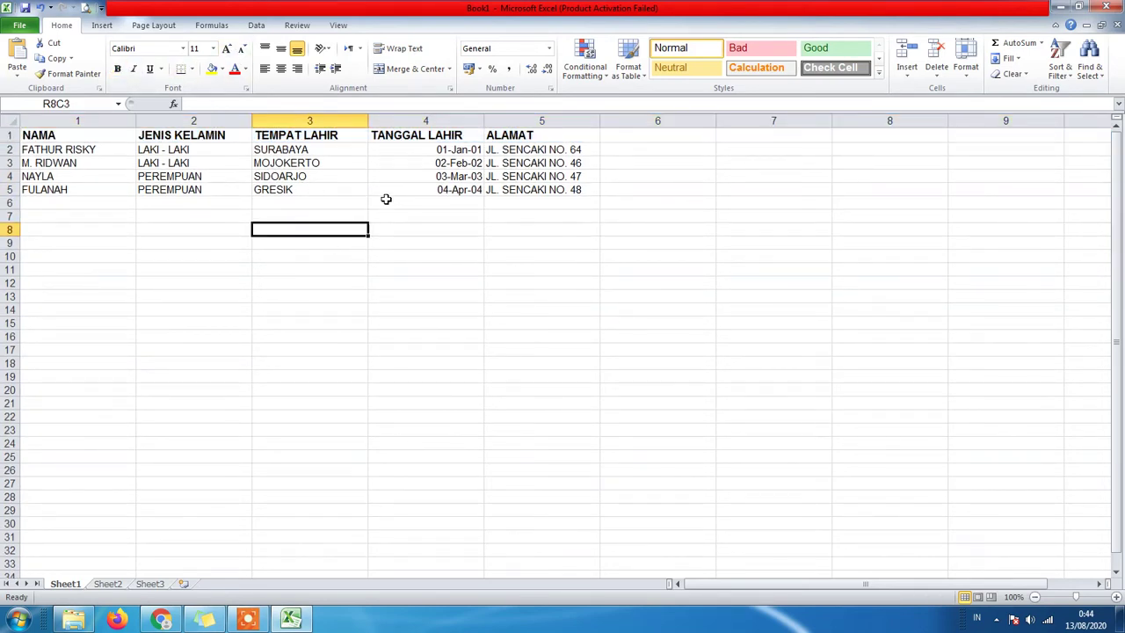
Left-align the TANGGAL LAHIR column and apply the Indonesian date format *14 Maret 2001 to it.
left_click(427, 118)
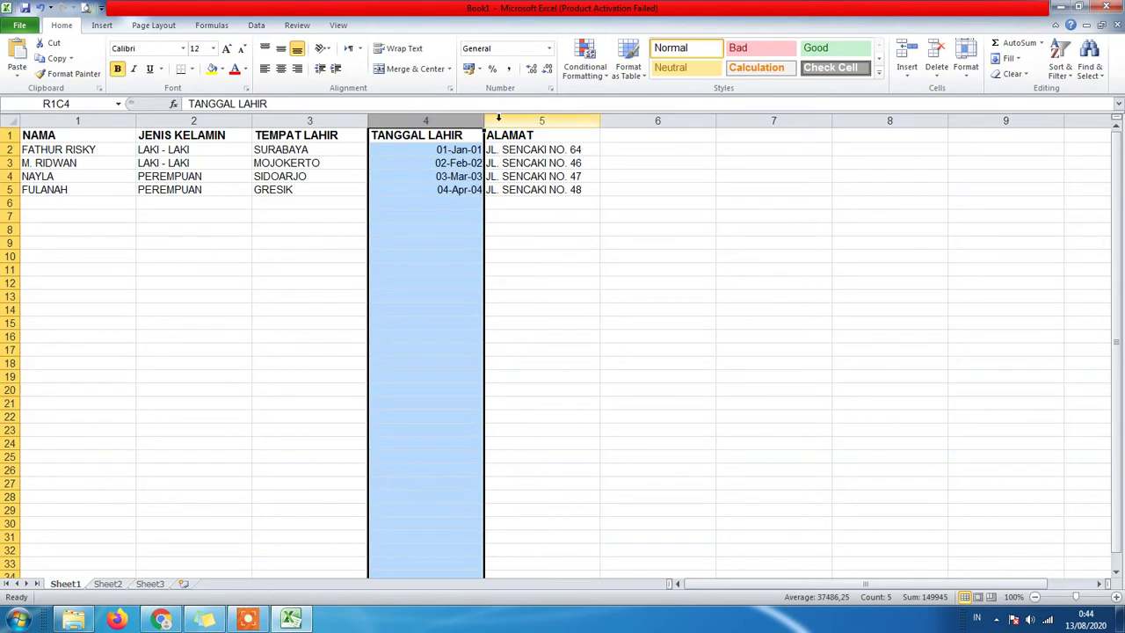
left_click(265, 70)
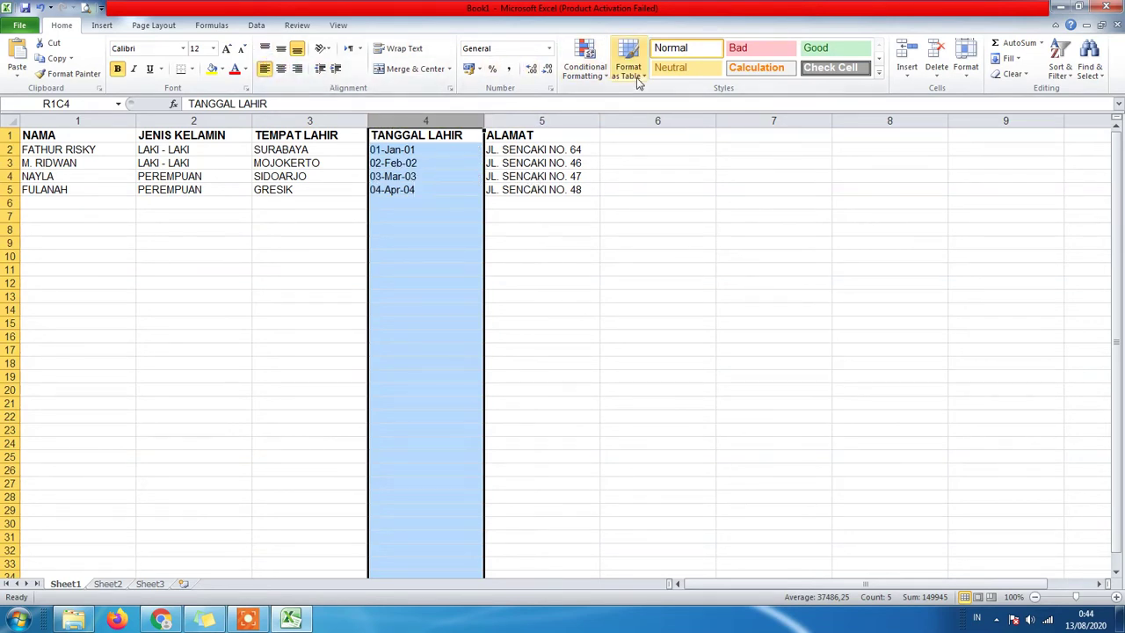
left_click(550, 90)
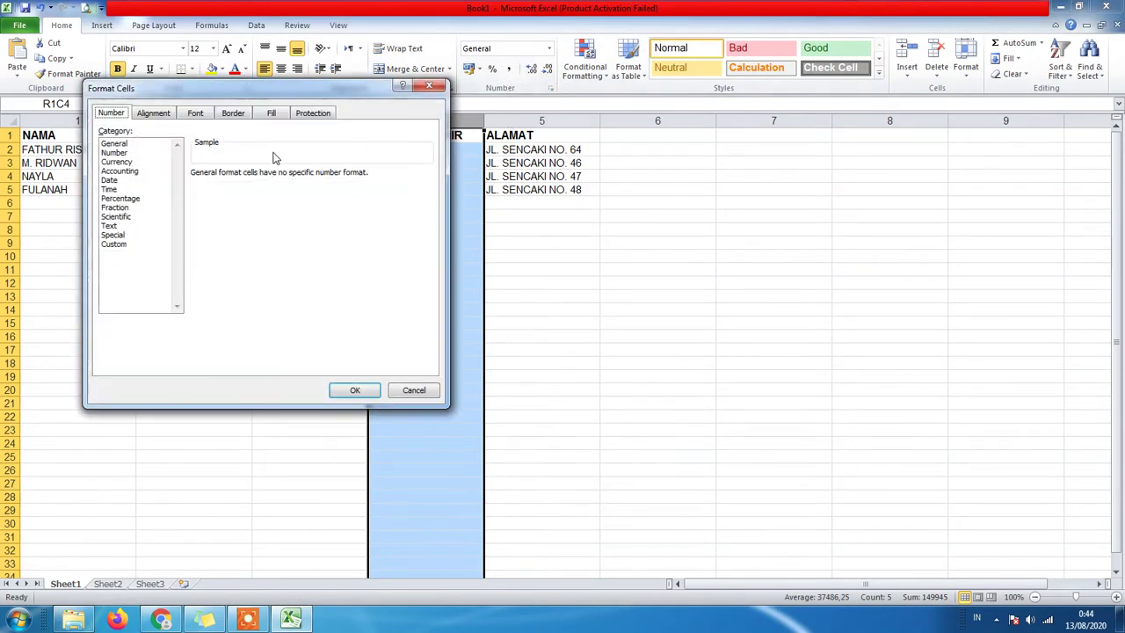
left_click(108, 179)
left_click(249, 194)
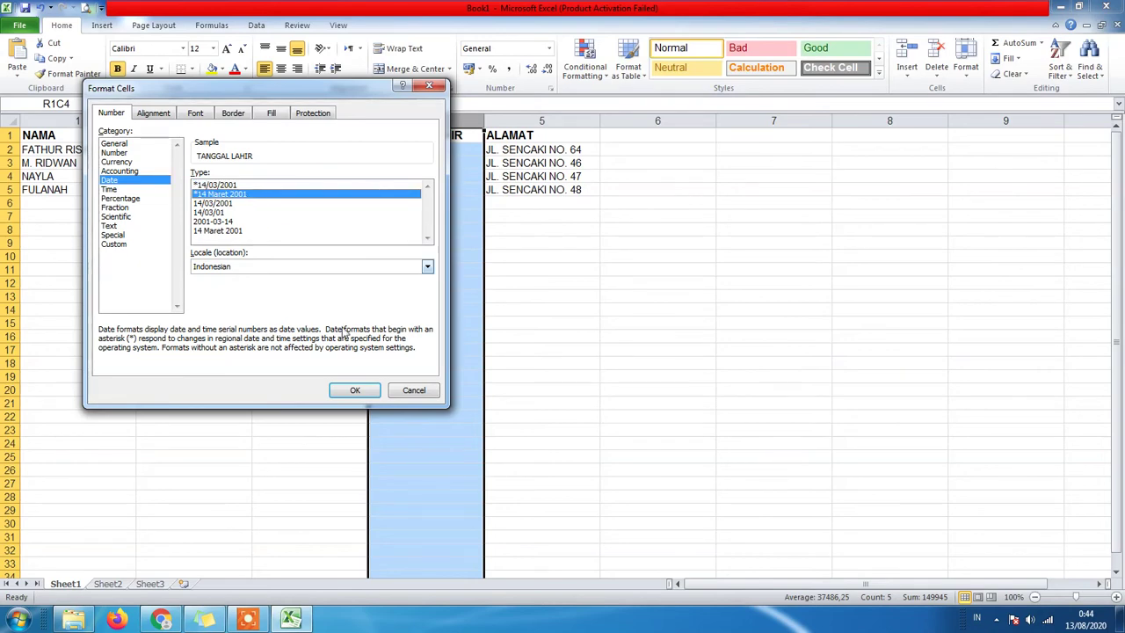
left_click(355, 390)
left_click(523, 265)
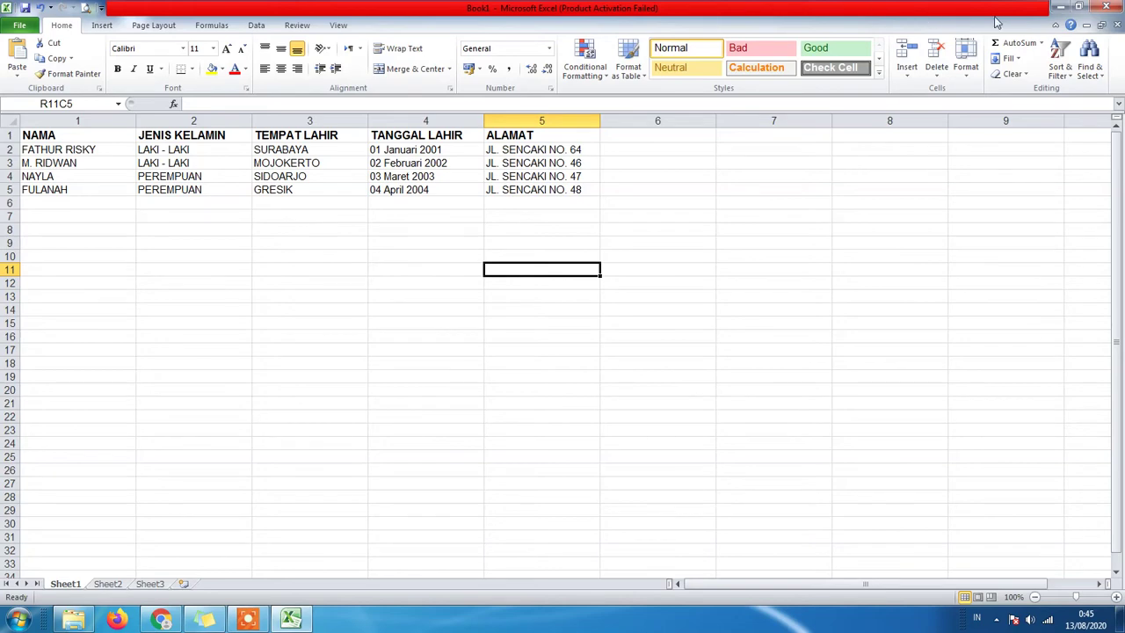
Switch to the desktop sticky note and write item 2 as "Setelah selesai Save dengan nama biodata.".
left_click(1060, 9)
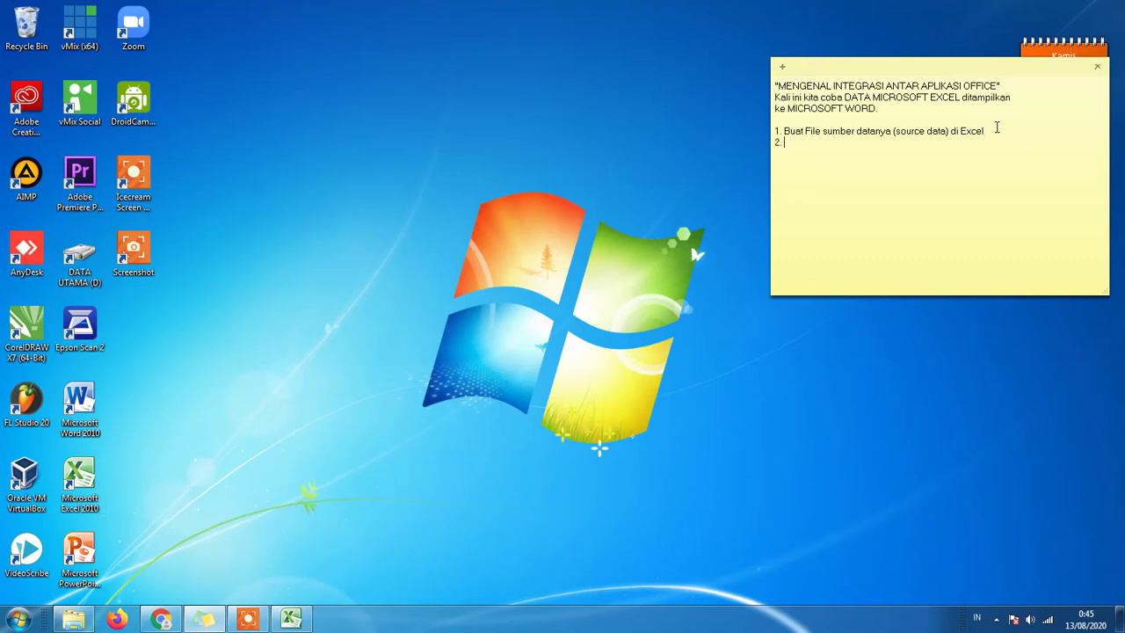
type("Setelah selesai Save dengan nama b")
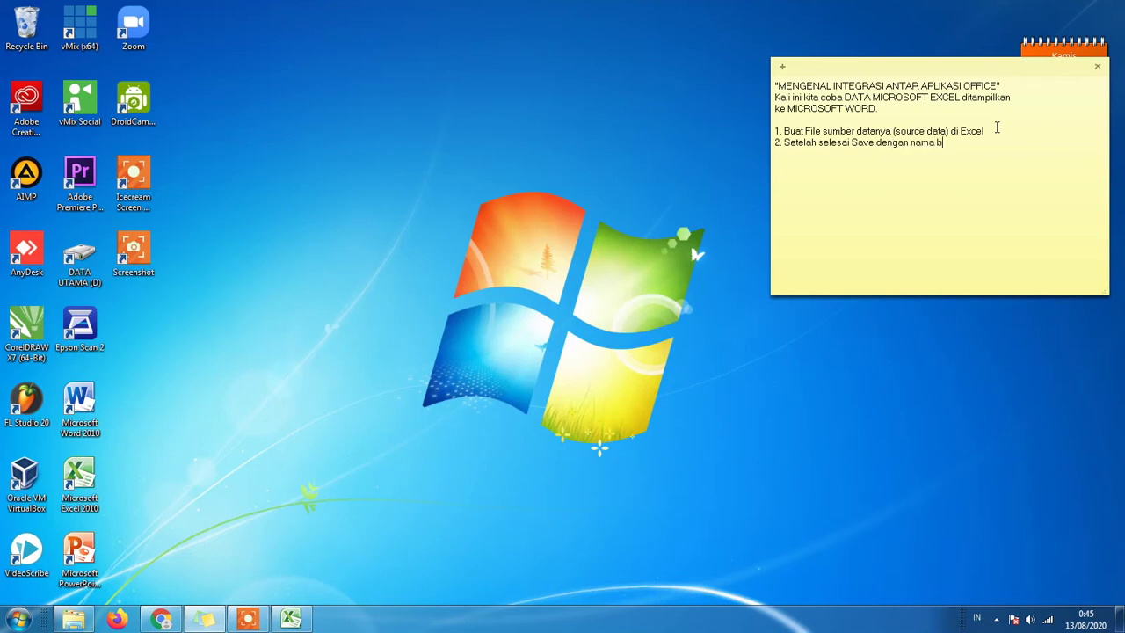
type("iodata.")
Switch to Excel, start saving the workbook under another location, and create a folder named TEST on the DATA UTAMA (D:) drive.
left_click(291, 620)
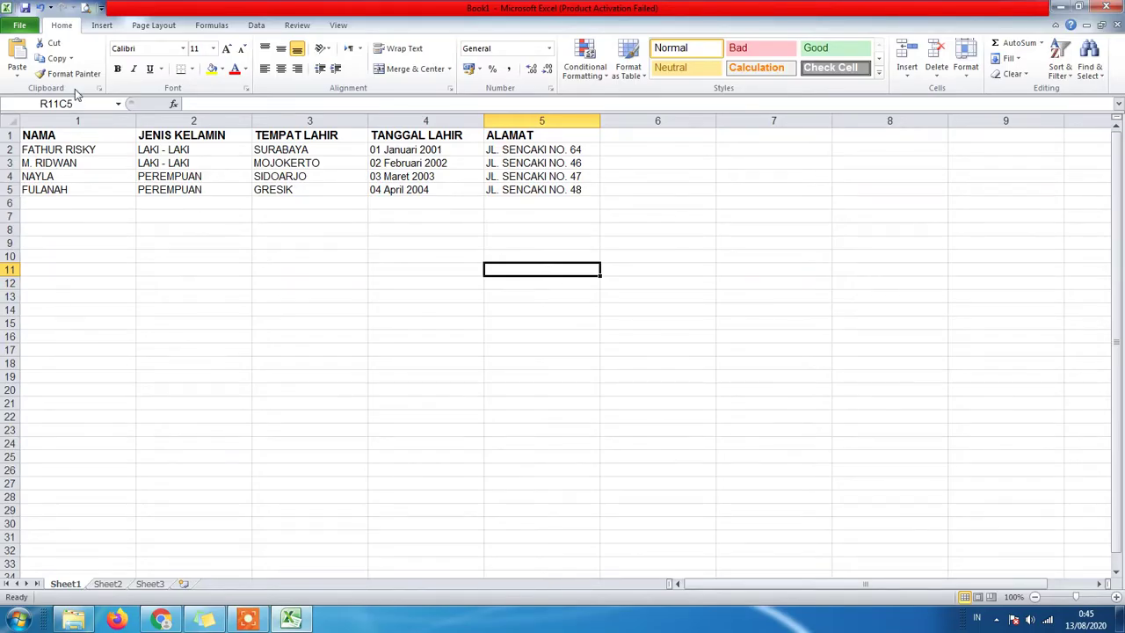
left_click(20, 26)
left_click(40, 49)
scroll(145, 132, "down", 3)
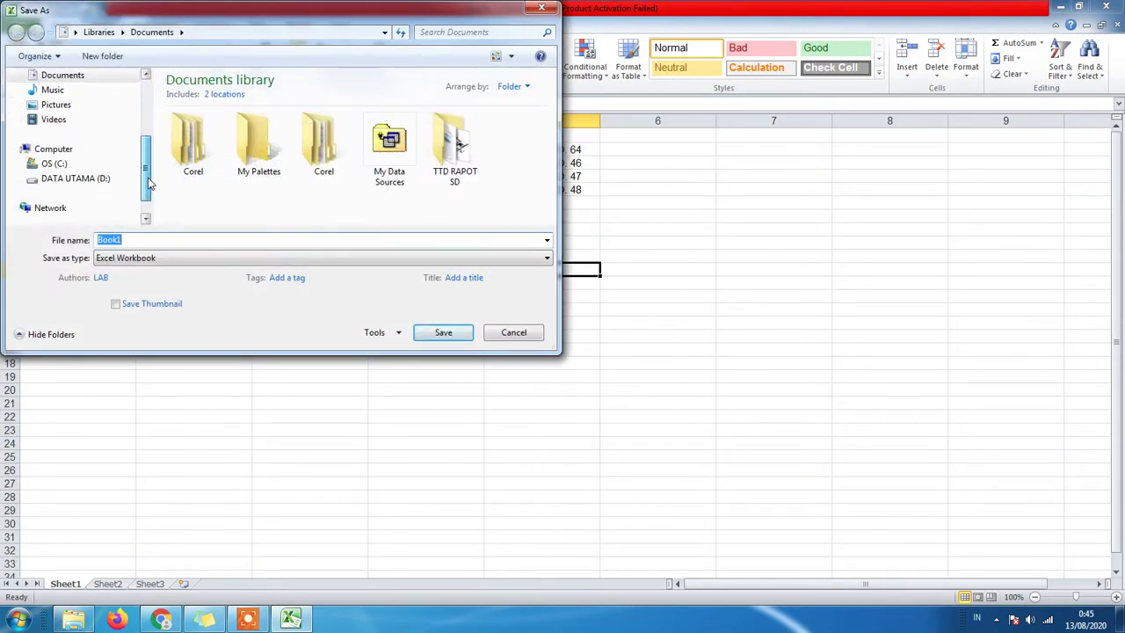
left_click(106, 179)
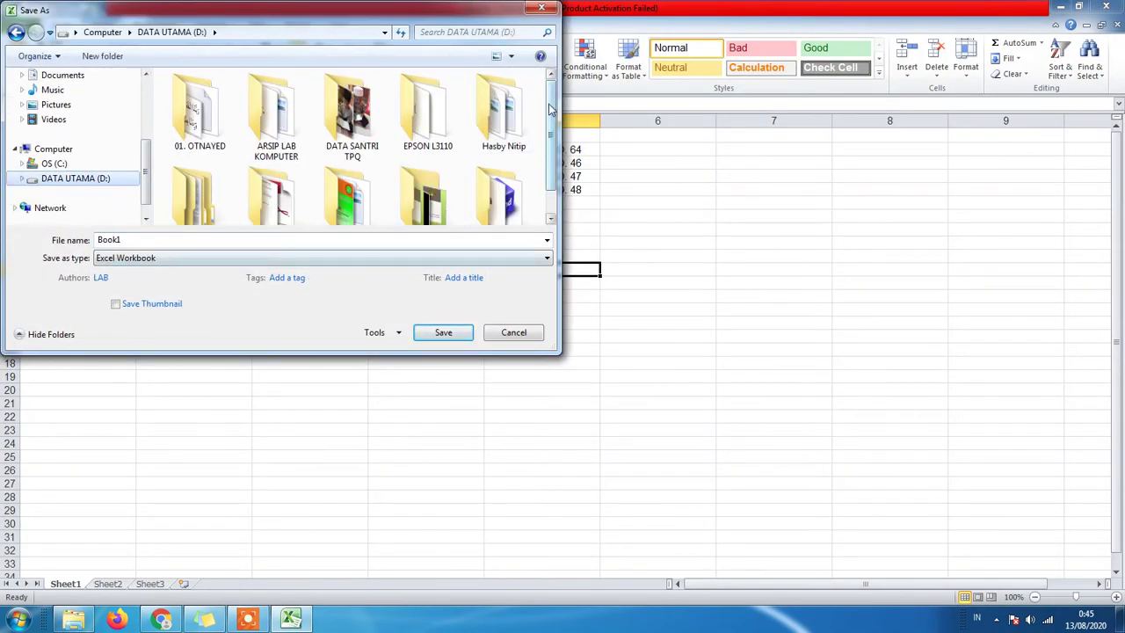
scroll(536, 132, "down", 1)
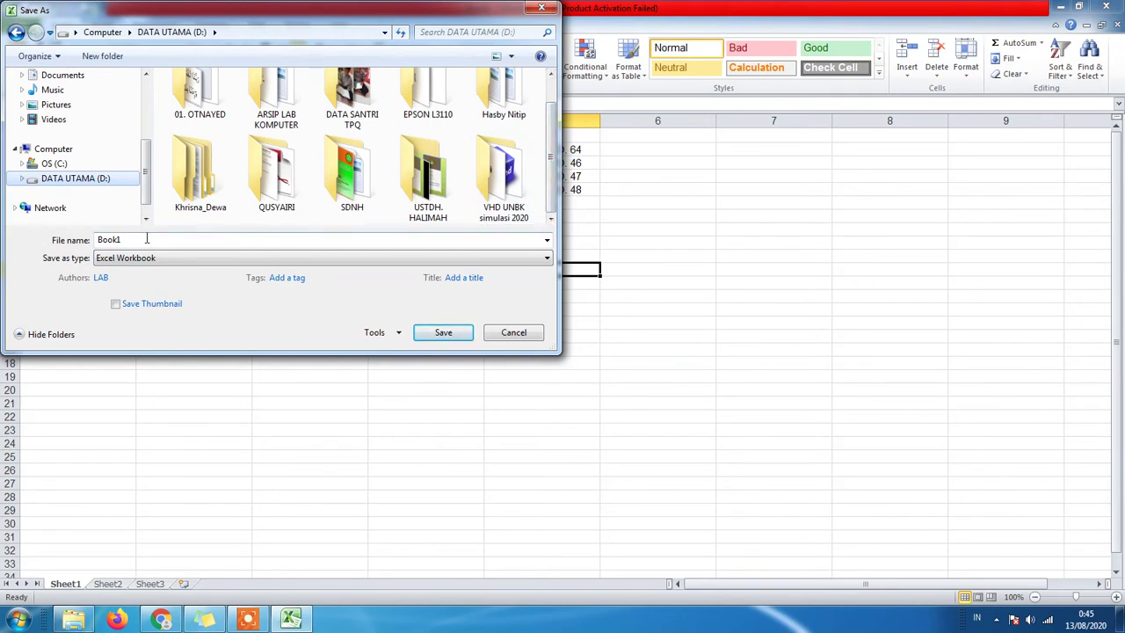
left_click(104, 57)
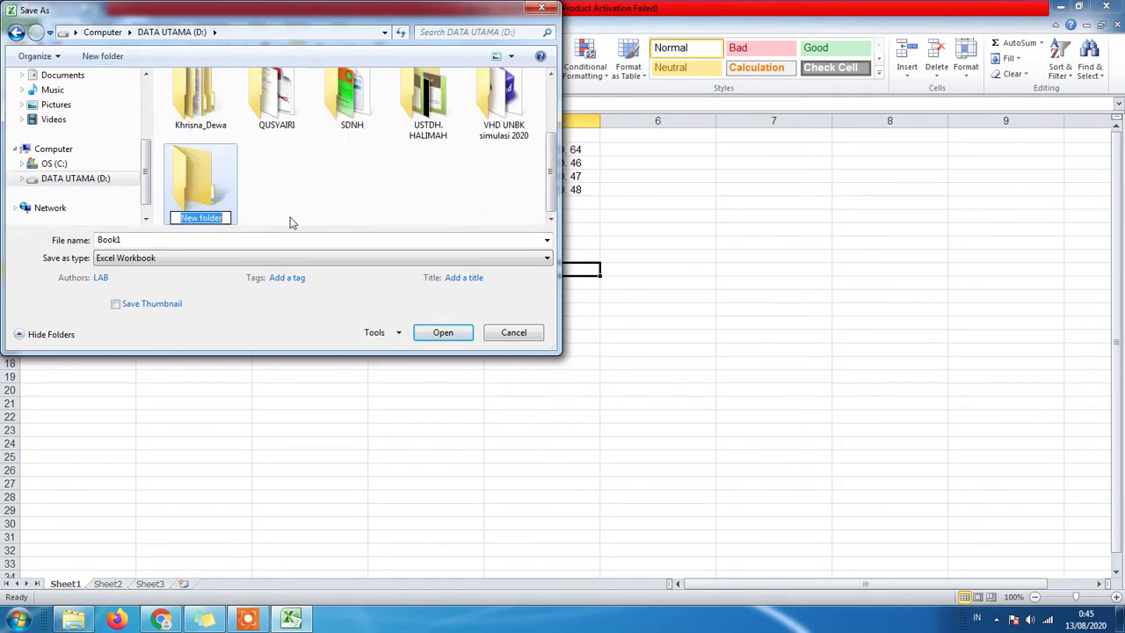
type("TI")
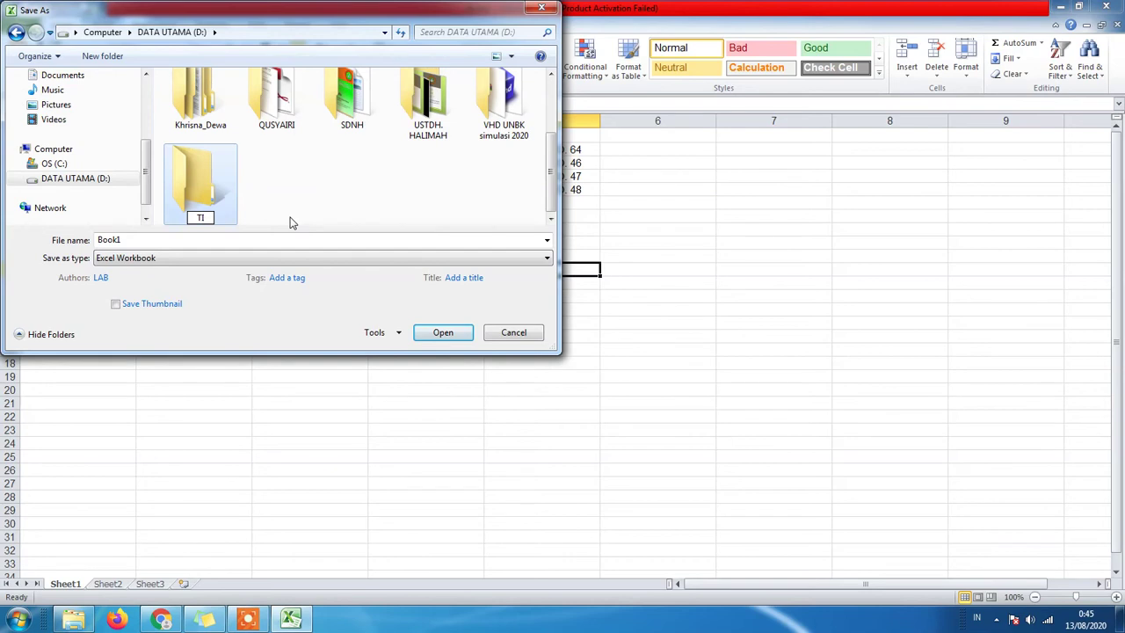
key("BackSpace")
type("EST TI")
key("BackSpace")
key("BackSpace")
key("BackSpace")
key("Return")
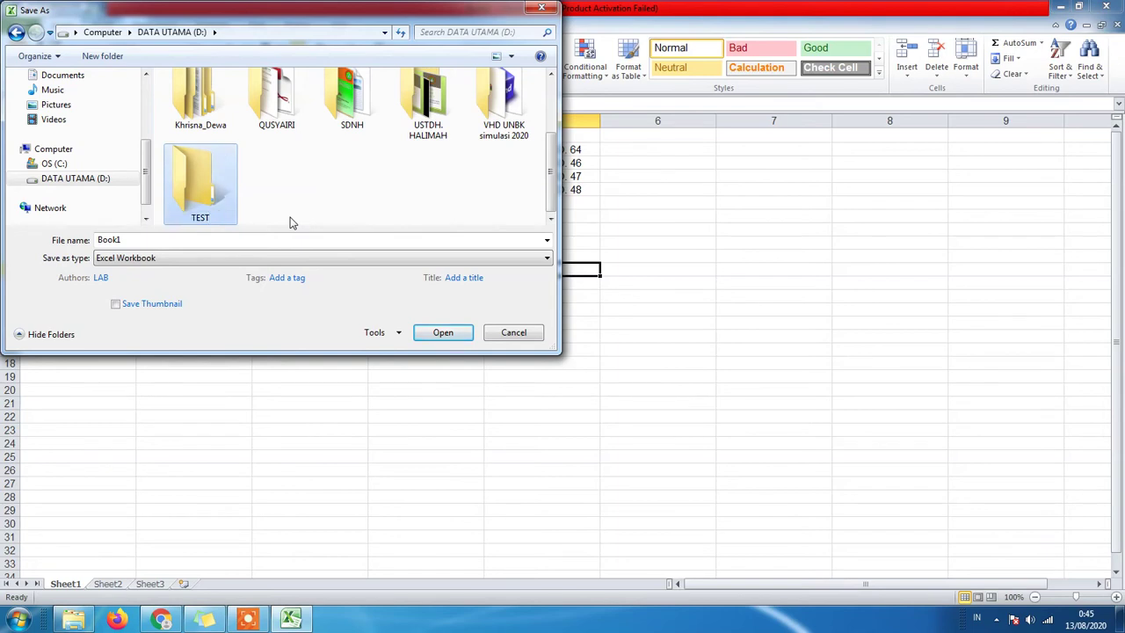
Save the workbook inside the TEST folder with the file name BIODATA.
key("Return")
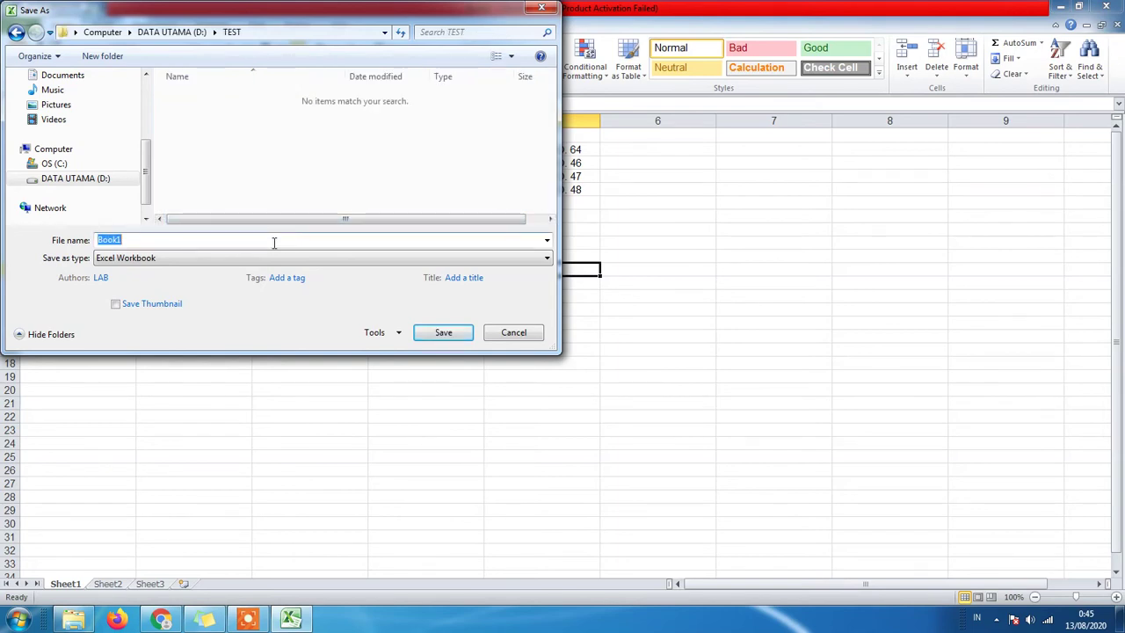
type("BIODATA")
key("Return")
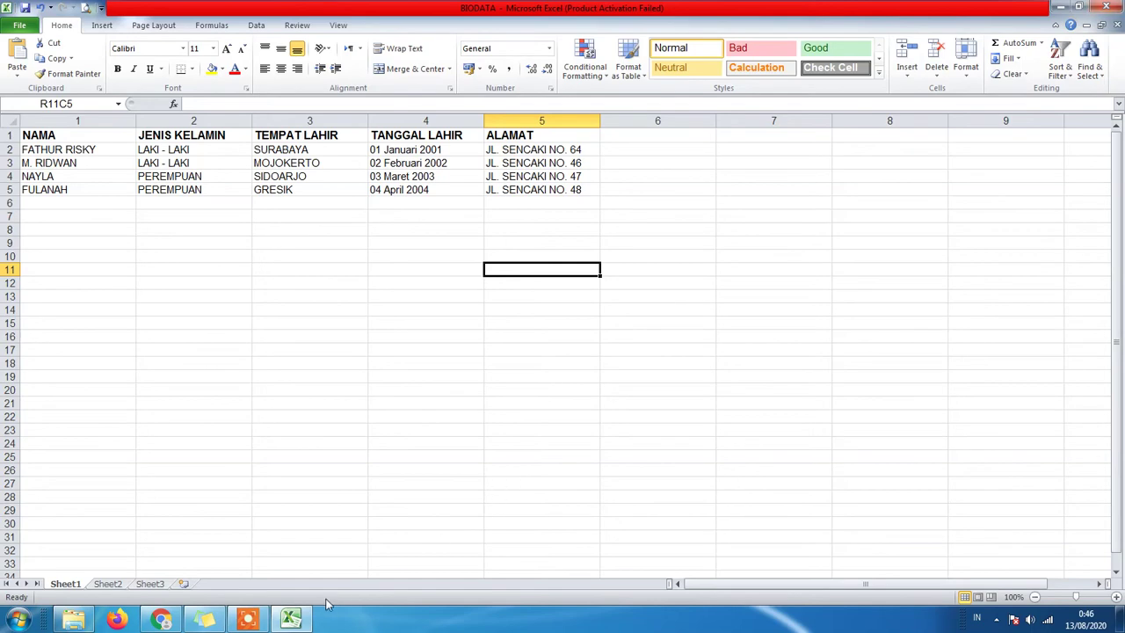
Return to the desktop sticky note and start a numbered item 3 below item 2.
mouse_move(182, 621)
left_click(1061, 7)
left_click(991, 154)
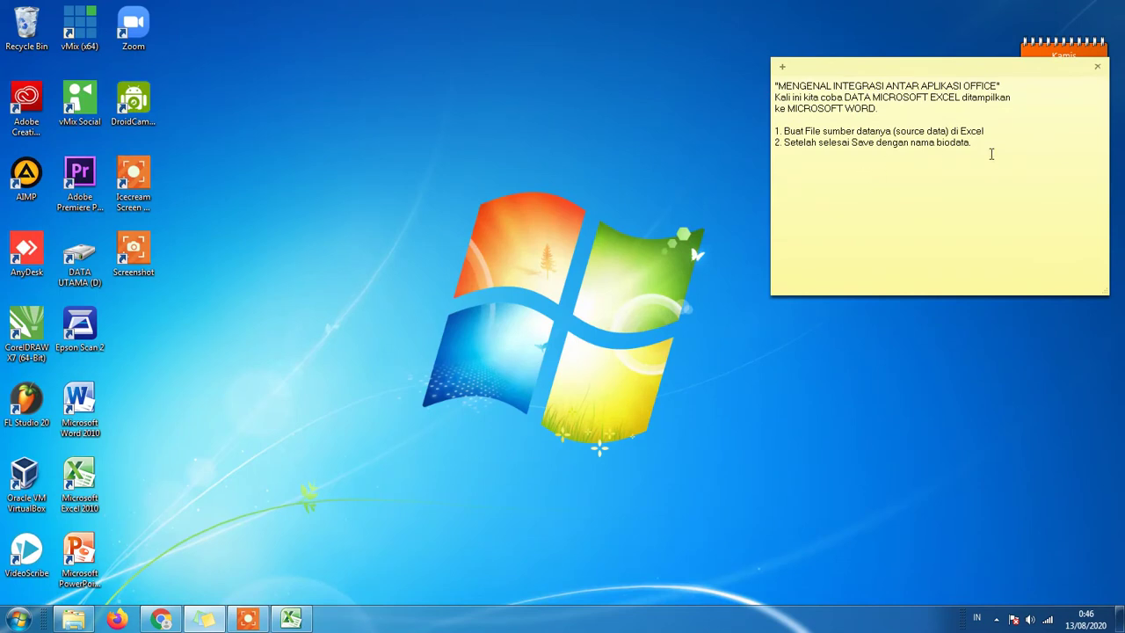
type("3.")
left_click_drag(781, 141, 770, 142)
key("BackSpace")
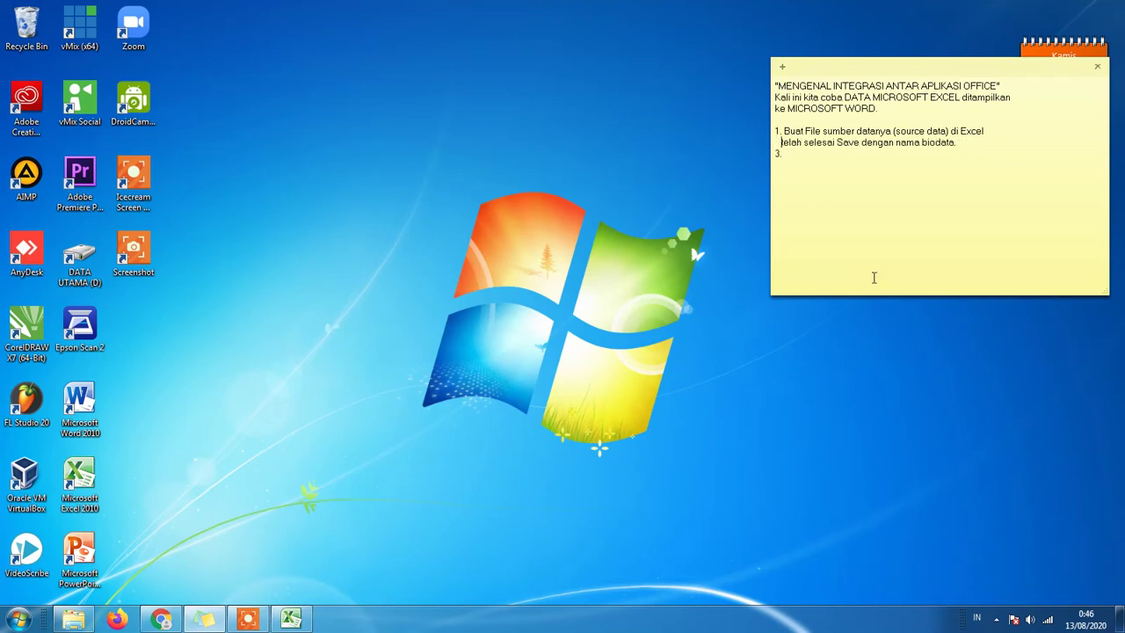
key("ctrl+z")
key("ctrl+z")
type("2. Set")
key("Down")
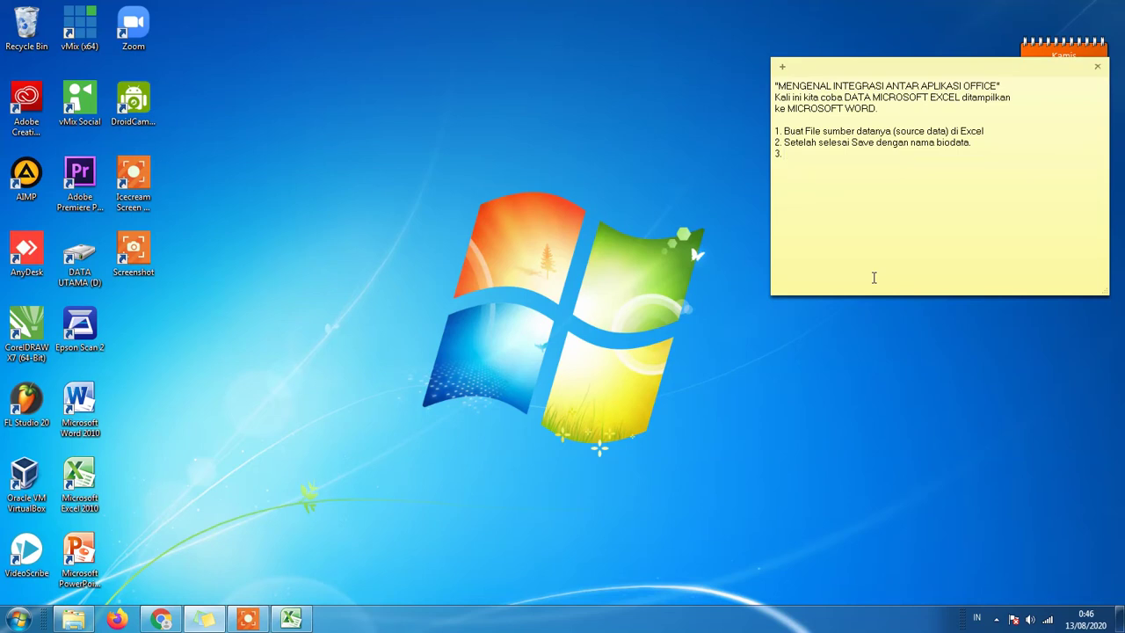
Write item 3 of the sticky note as "Buat naskah utamanya / tampilannya di Microsoft Word".
type("3. Buat naskah utamanya / tam")
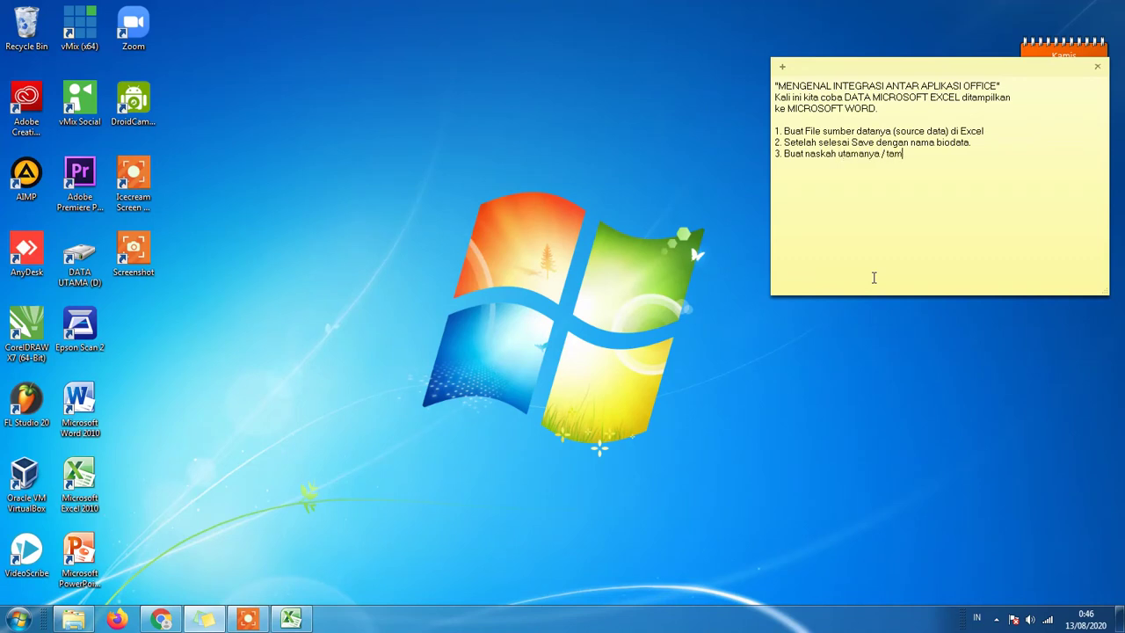
type("pilannya di Microsoft Word")
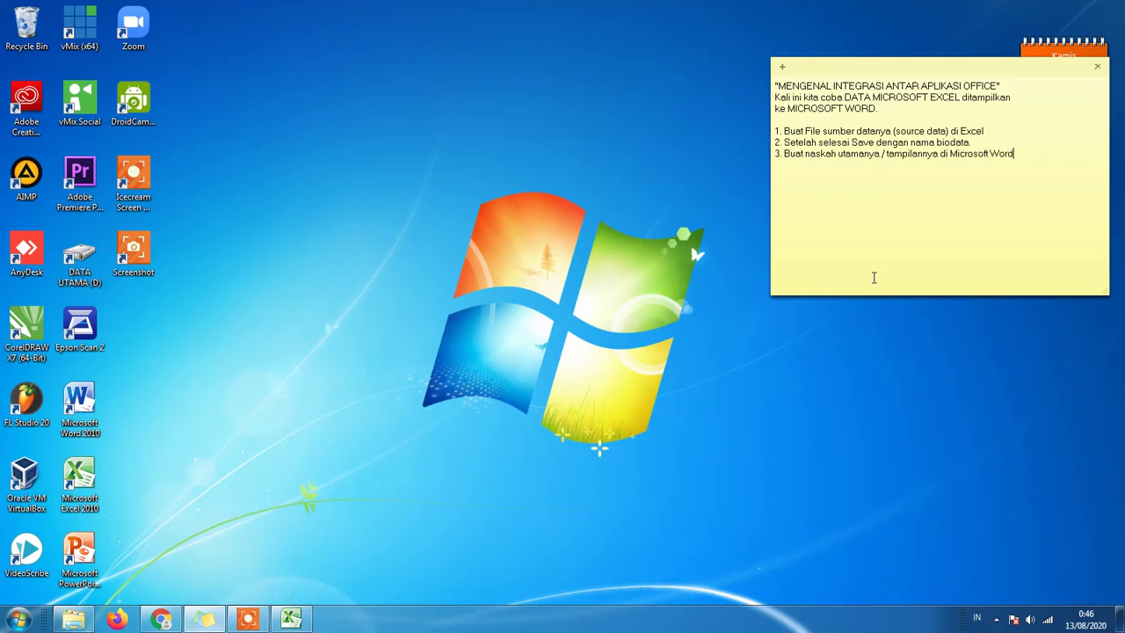
Open Microsoft Word 2010, dismiss the activation dialog, and enter the centred heading BIODATA on the second line of the blank document.
double_click(107, 418)
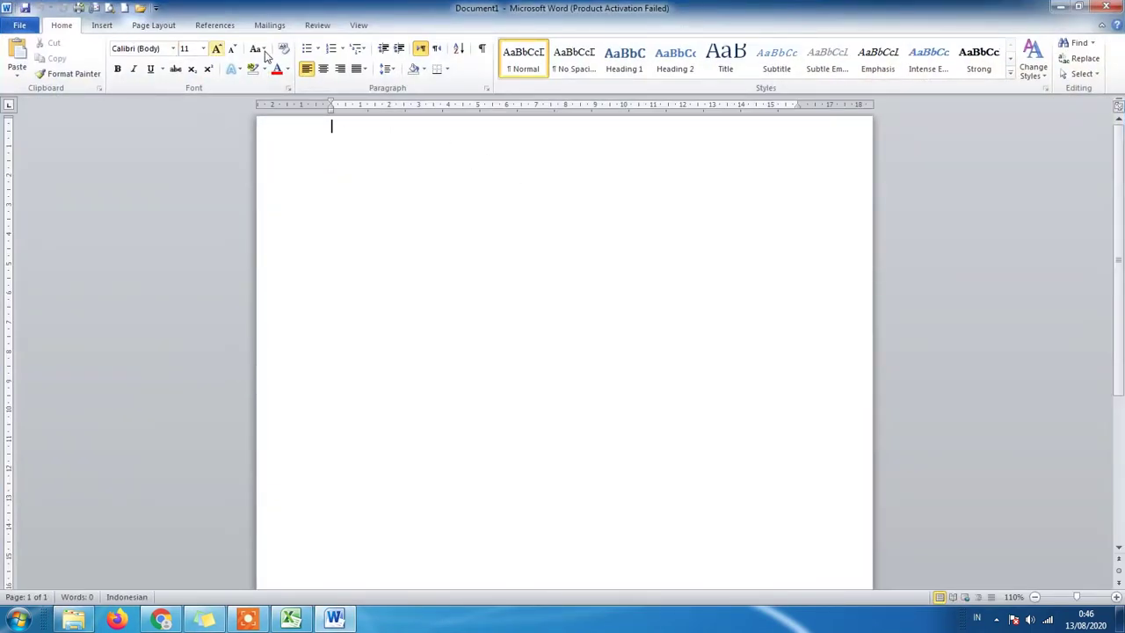
left_click(728, 154)
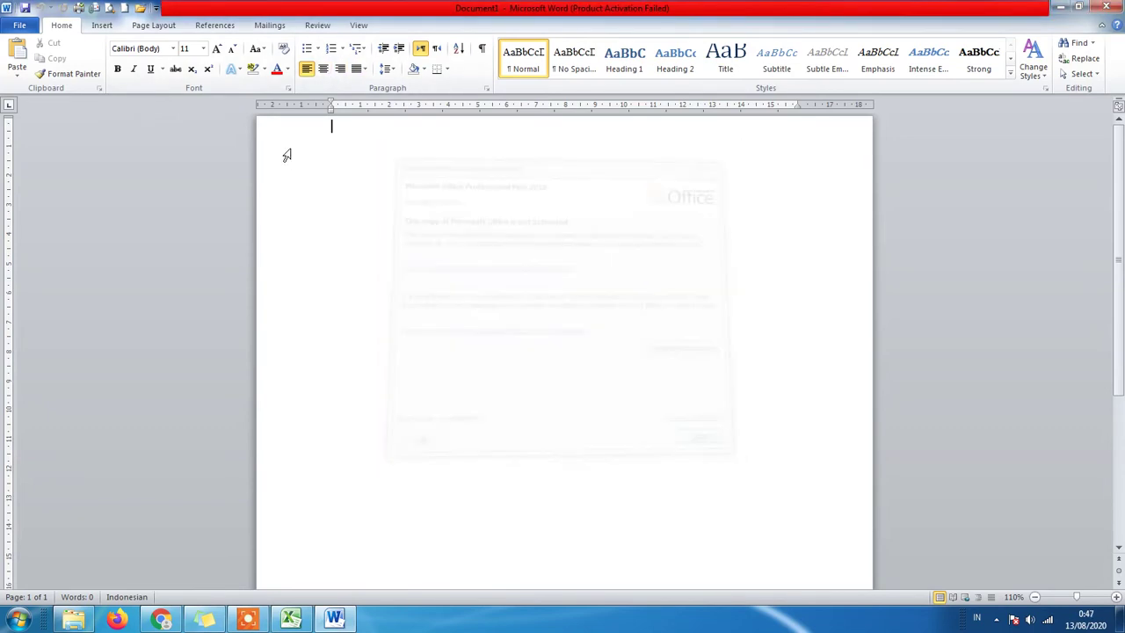
left_click(322, 70)
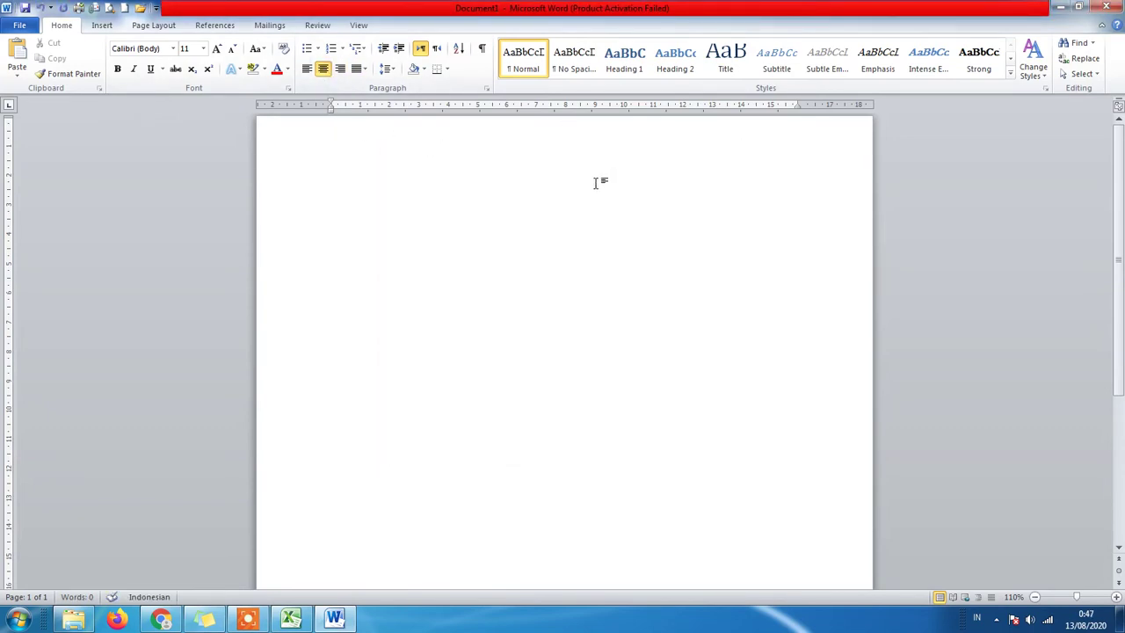
key("Return")
type("BIODATA")
Make the whole BIODATA heading bold at font size 14.
left_click(218, 49)
left_click_drag(538, 151, 589, 153)
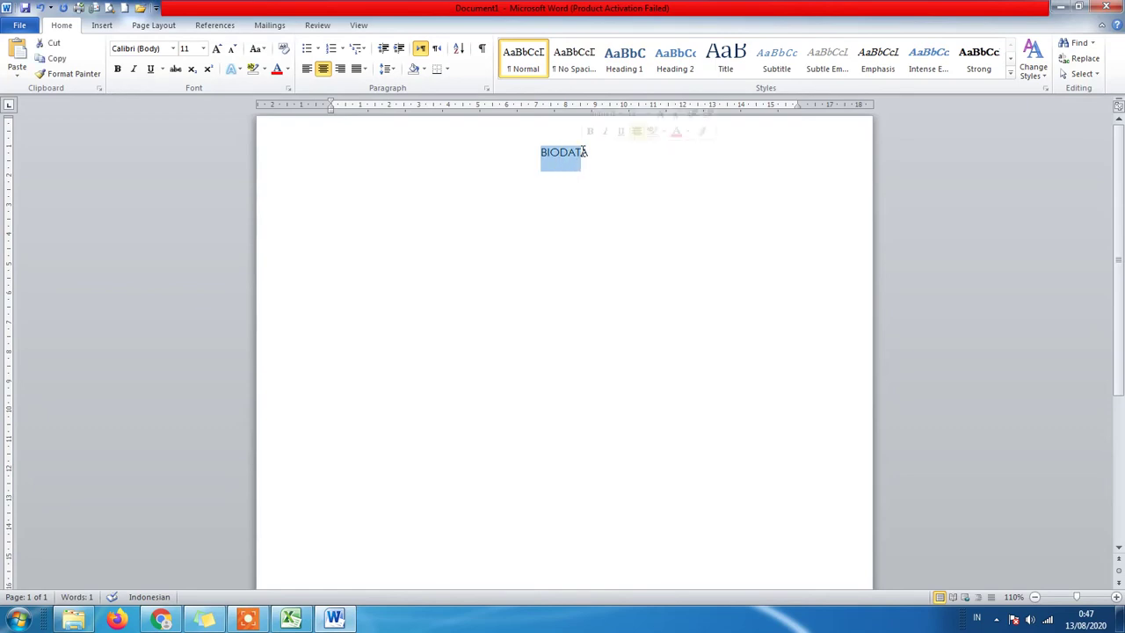
left_click(218, 49)
left_click(117, 69)
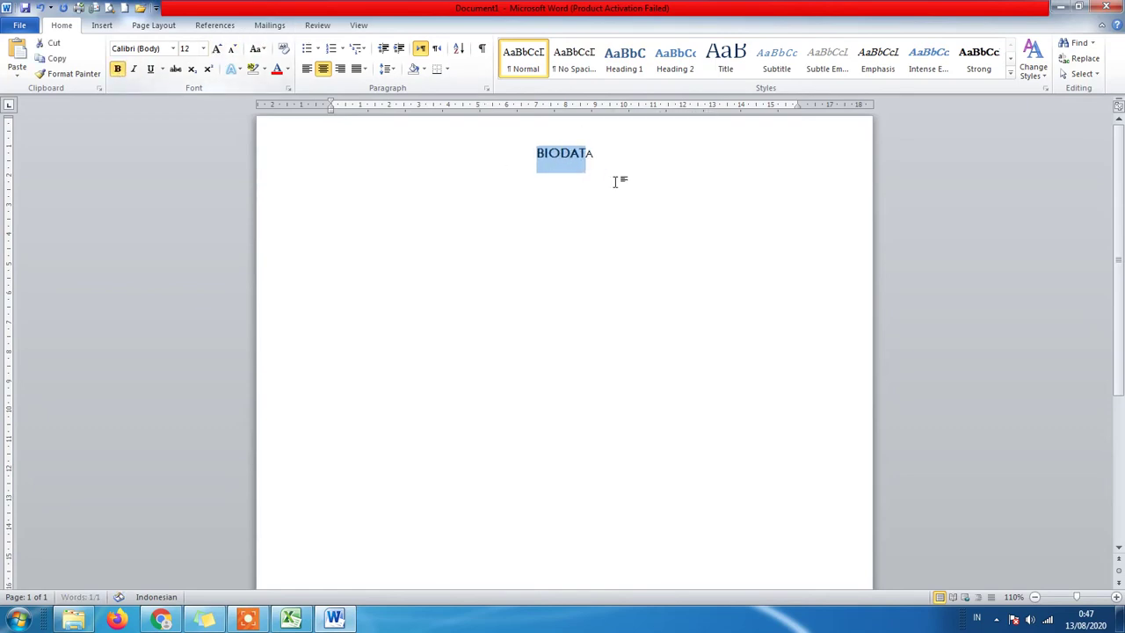
left_click(605, 155)
left_click_drag(599, 154, 535, 153)
left_click(204, 49)
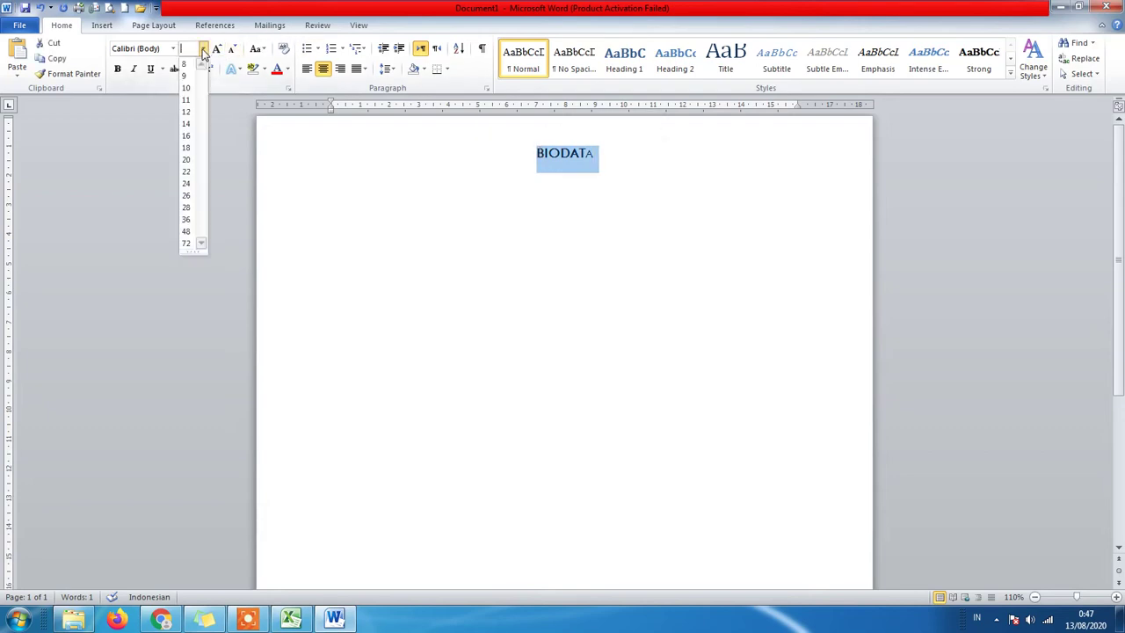
left_click(185, 123)
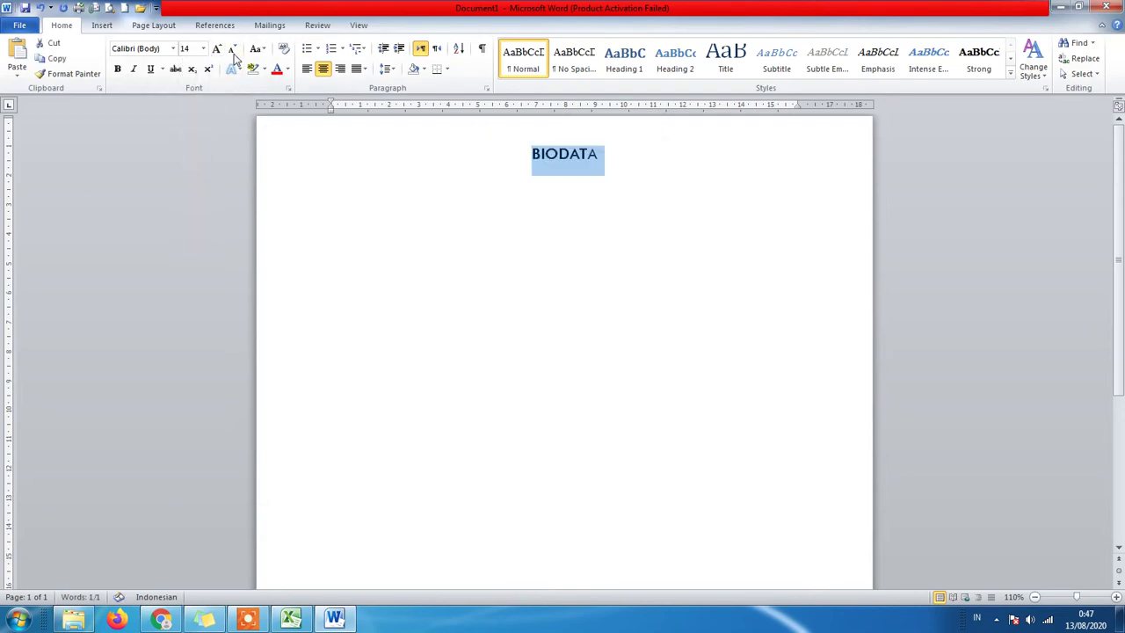
left_click(117, 69)
left_click(117, 69)
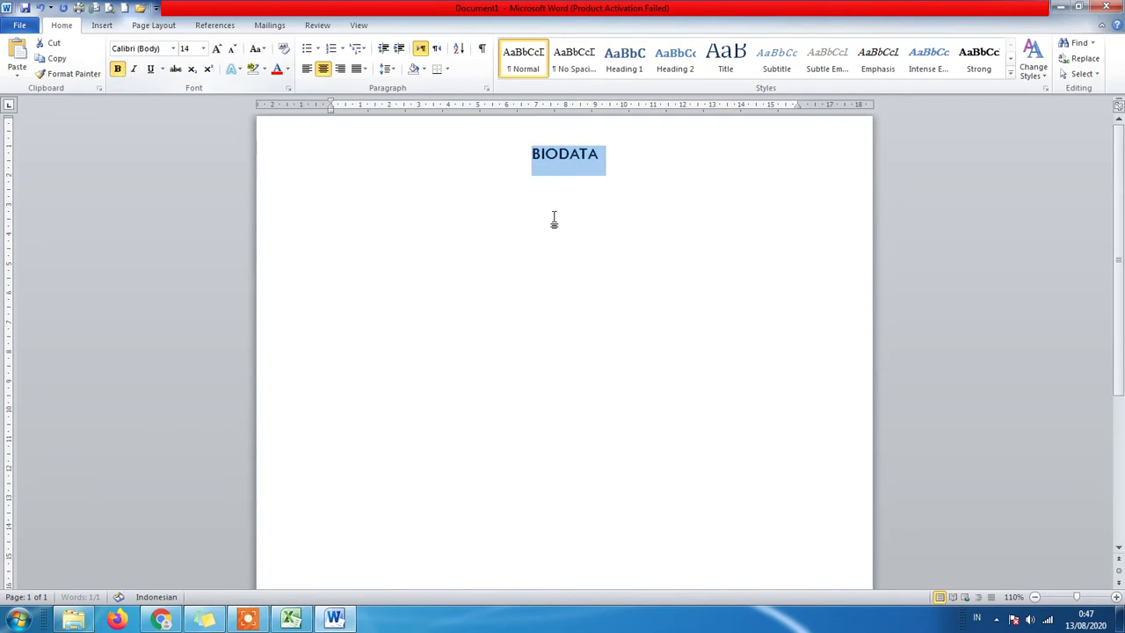
left_click(605, 154)
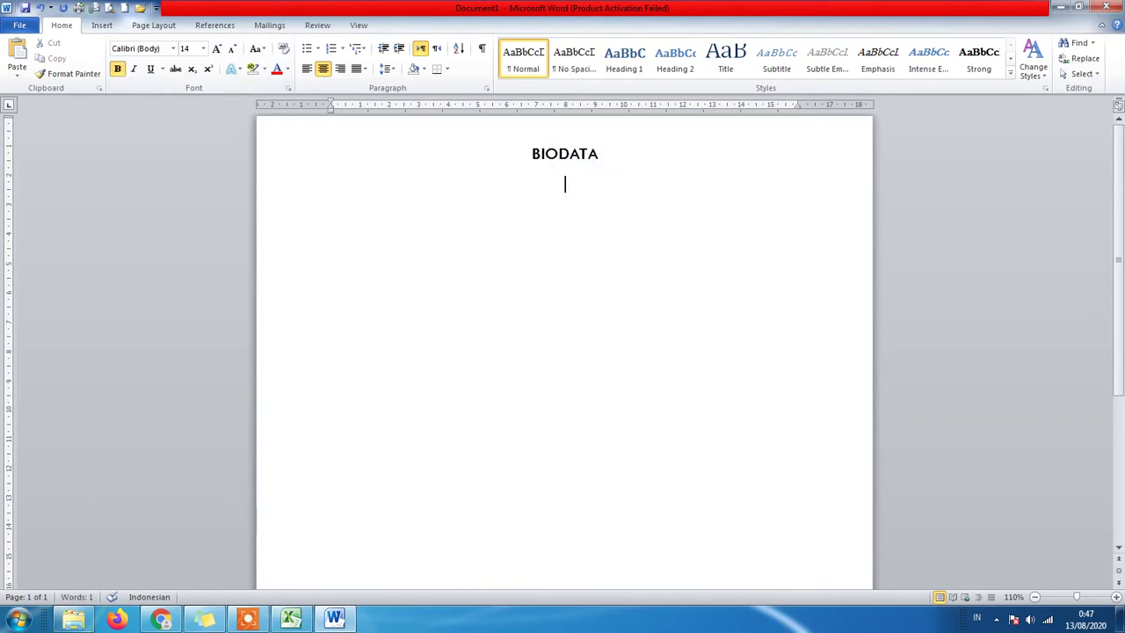
Start a left-aligned, non-bold line at font size 12 below the BIODATA heading.
key("Return")
left_click(302, 73)
left_click(117, 70)
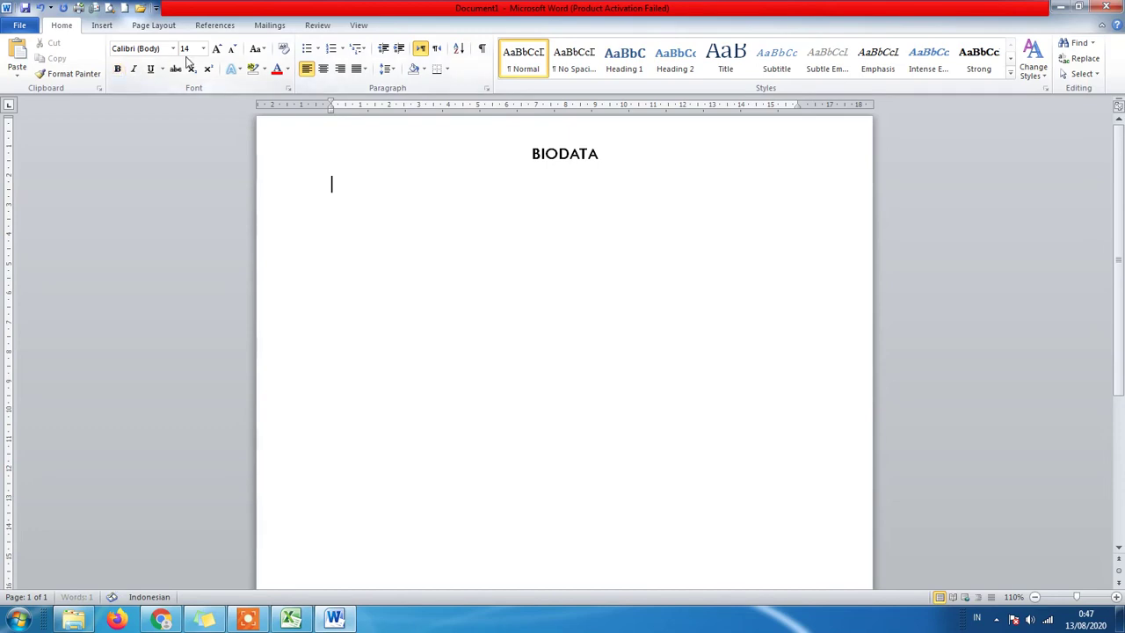
left_click(233, 48)
left_click(232, 49)
Enter the labels NAMA and JENIS KELAMIN on separate lines, each followed by a tab-aligned colon.
type("NAMA")
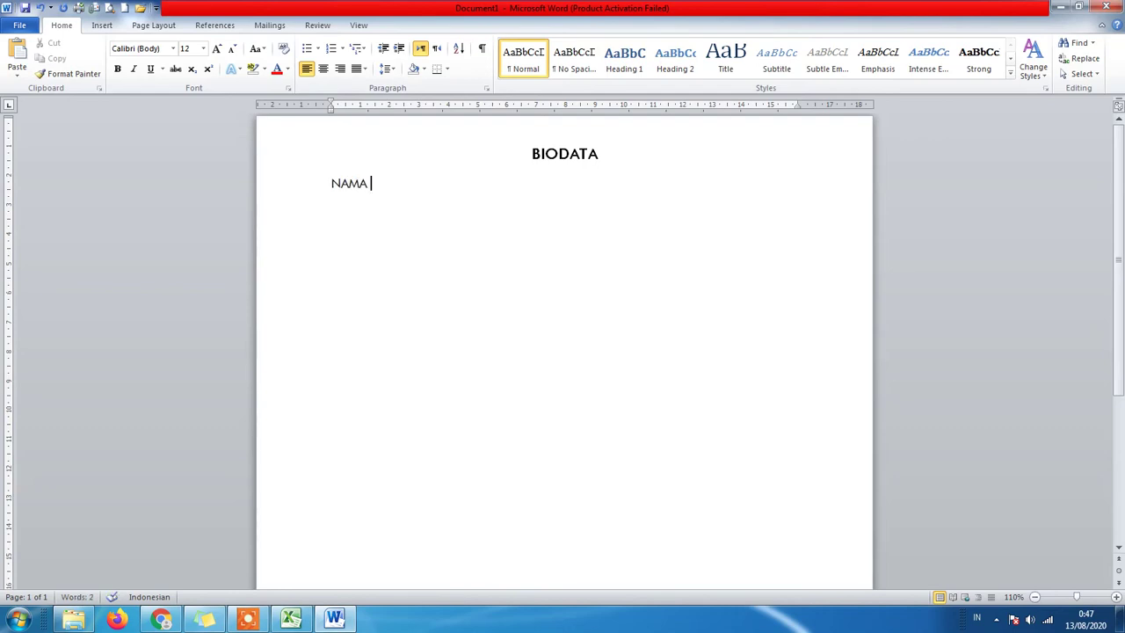
key("Tab")
key("Tab")
type(":")
key("Return")
type("JENIS KELAMIN")
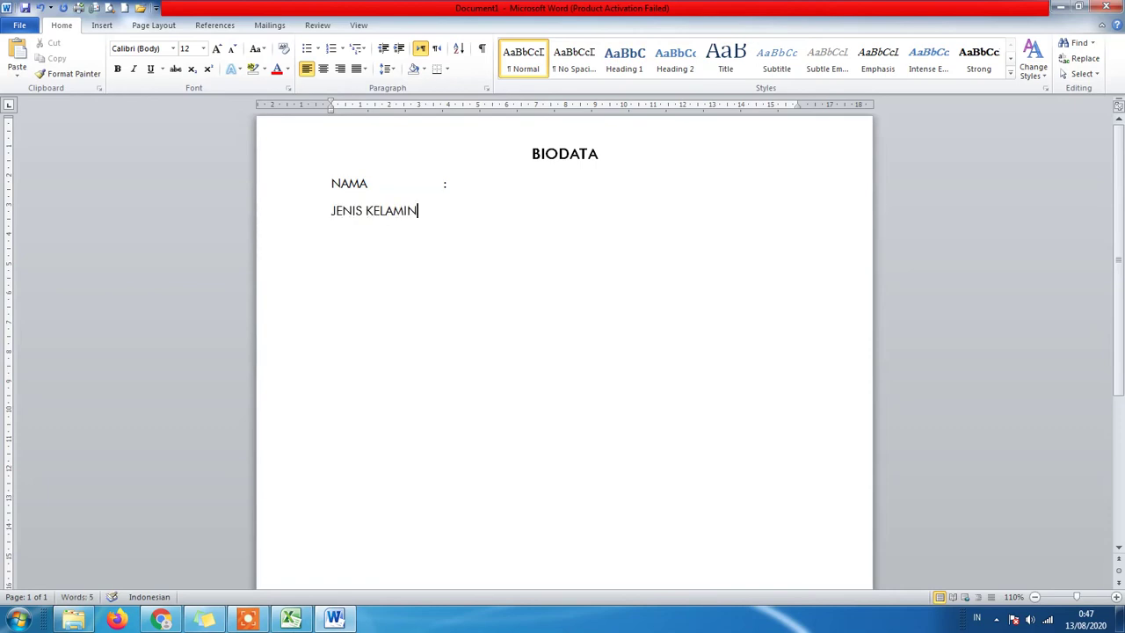
key("Tab")
type(":")
key("Return")
Add the labels TEMPAT LAHIR and TANGGAL LAHIR on the following lines, each with a colon aligned to those above.
type("TEMPAT LAHIR")
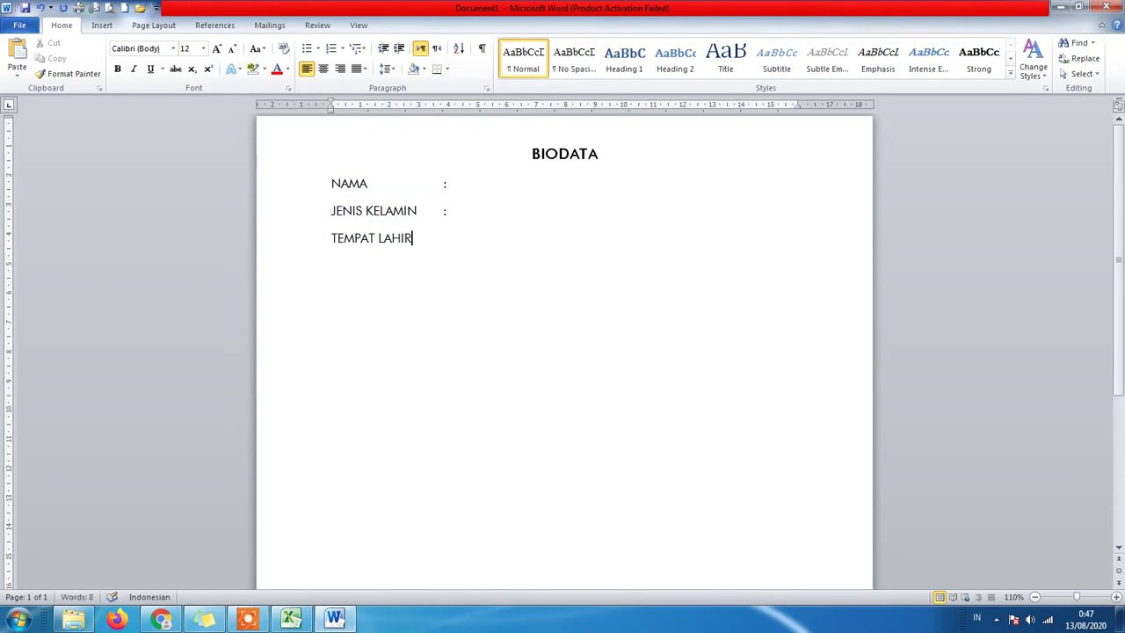
key("Tab")
type(":")
key("Return")
type("TANGGA")
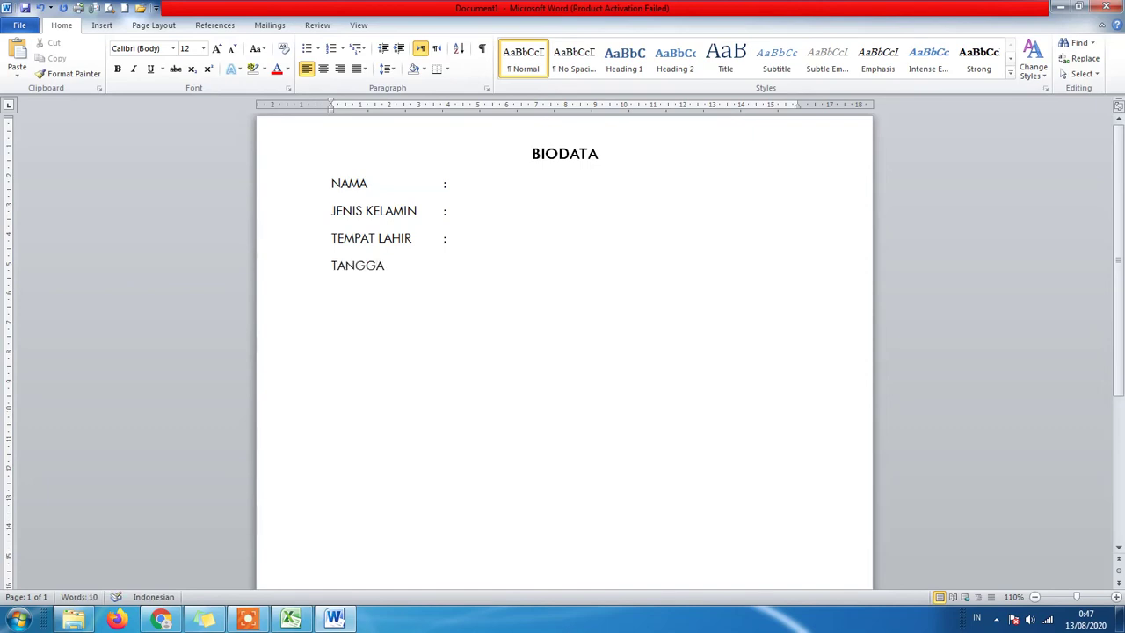
type("L LAHIR")
key("Tab")
type(":")
key("Return")
Add the last label ALAMAT with a colon aligned to the ones above.
type("L")
key("BackSpace")
type("ALAMAT")
key("Tab")
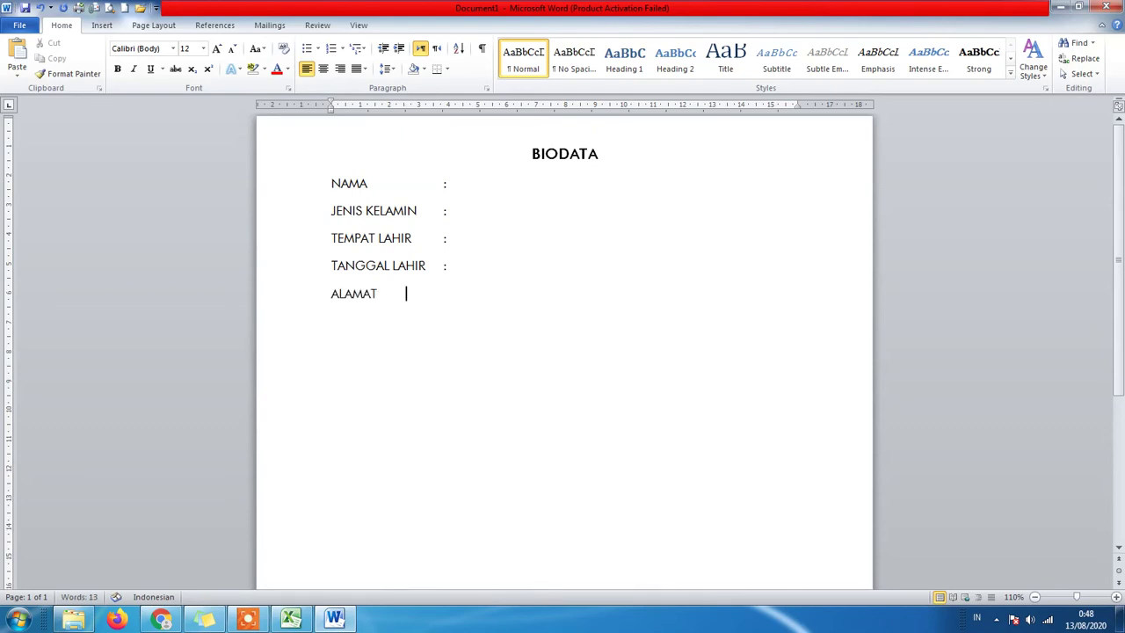
key("Tab")
Switch to the sticky note and write item 4 as "Hubungkan Microsoft Word dengan Microsoft Excel (source data)".
left_click(216, 622)
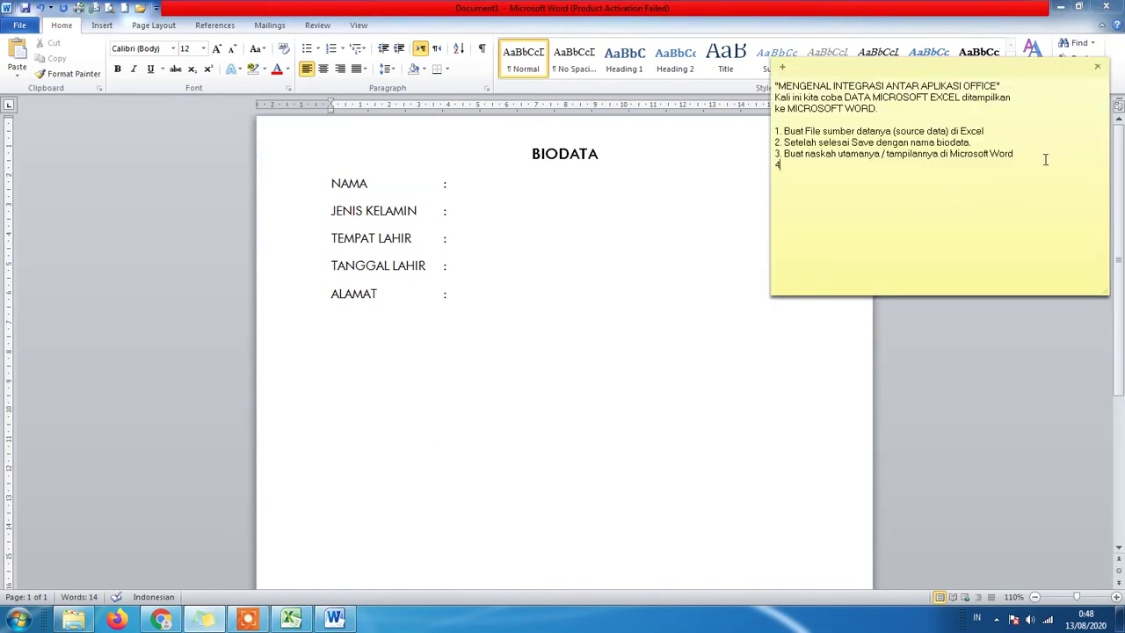
type(". Hubungkan Microsoft Word de")
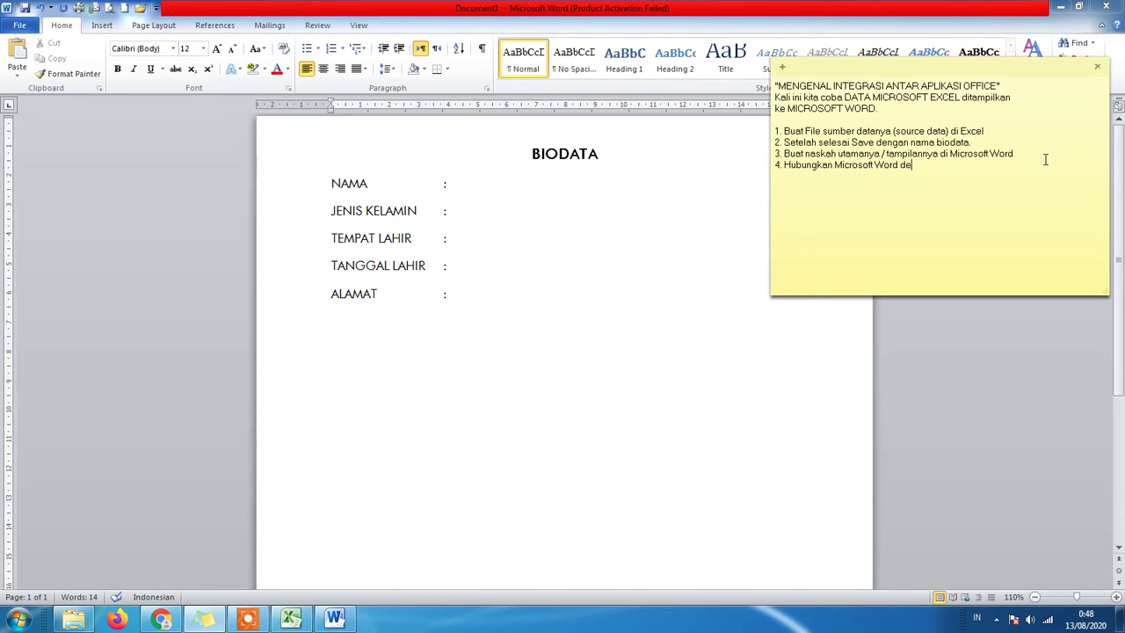
type("ngan Microsoft Excel (data")
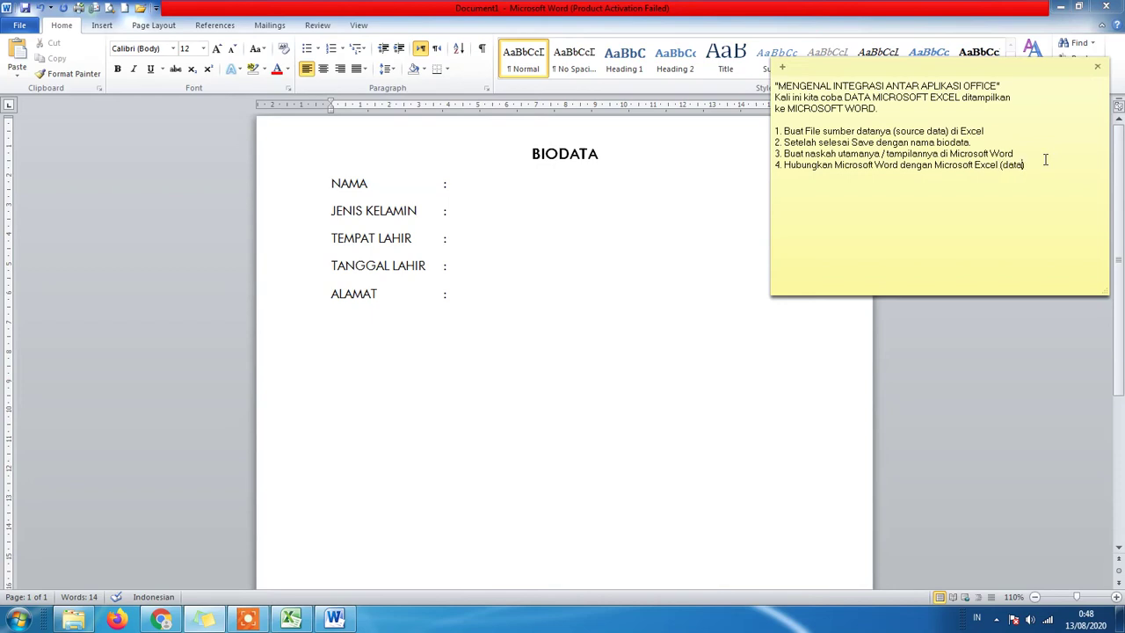
type(")")
key("BackSpace")
key("BackSpace")
key("BackSpace")
key("BackSpace")
key("BackSpace")
type("source data")
Try to insert "(naskah)" after Microsoft Word in item 4 of the sticky note.
key("Delete")
key("Delete")
key("Delete")
key("Delete")
key("Delete")
key("Delete")
key("Delete")
type("(naskah")
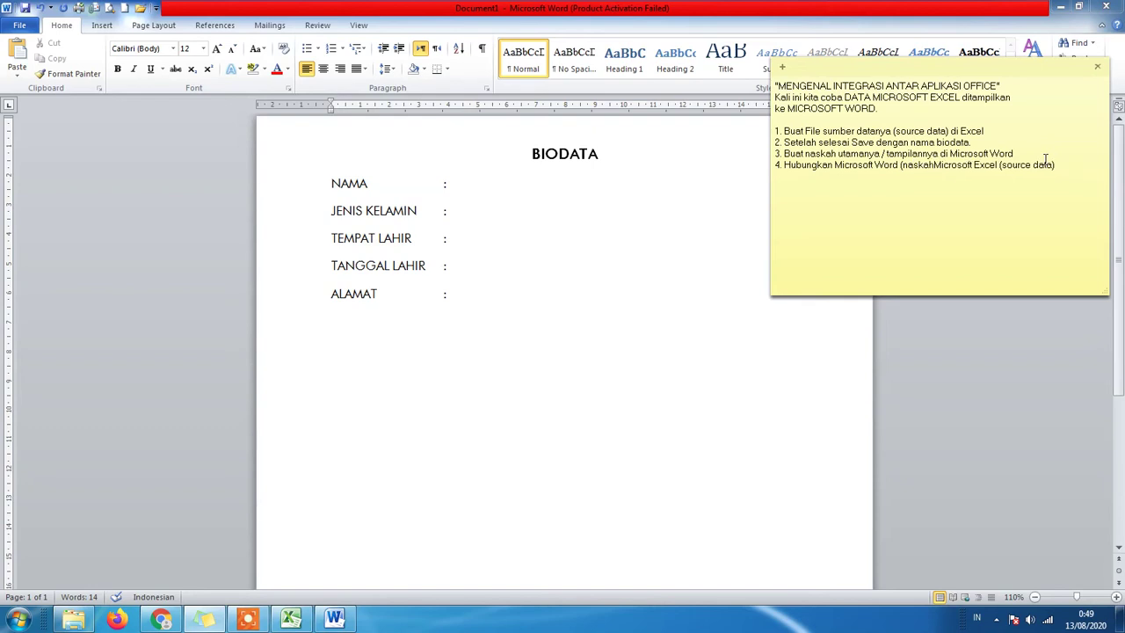
type(")")
key("Delete")
key("Delete")
type("Mi")
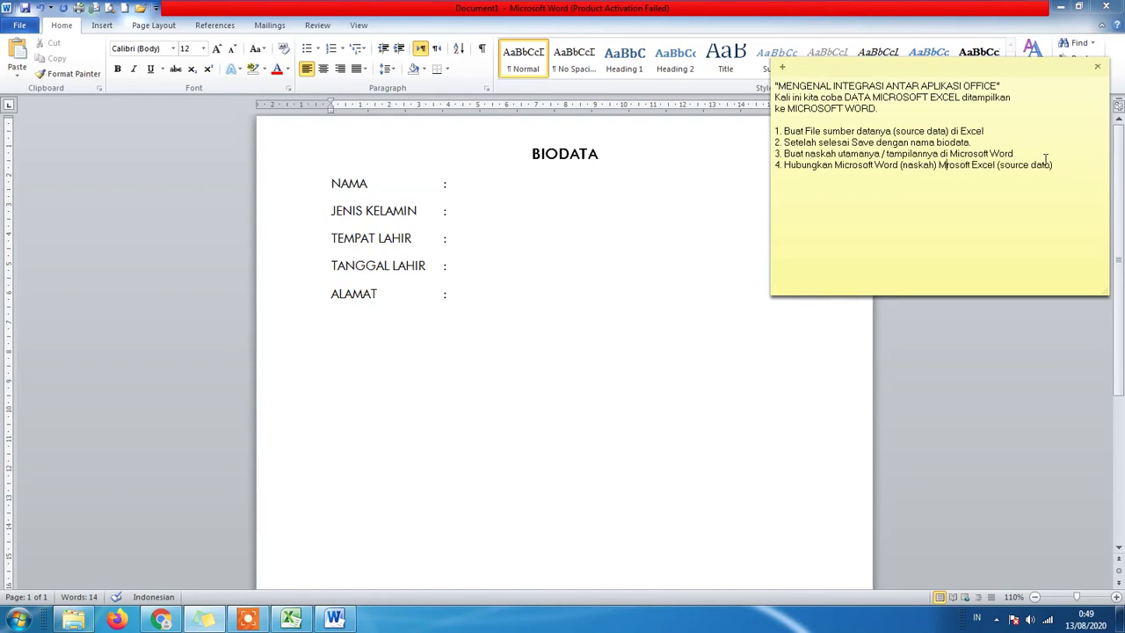
key("Delete")
key("Delete")
key("ctrl+z")
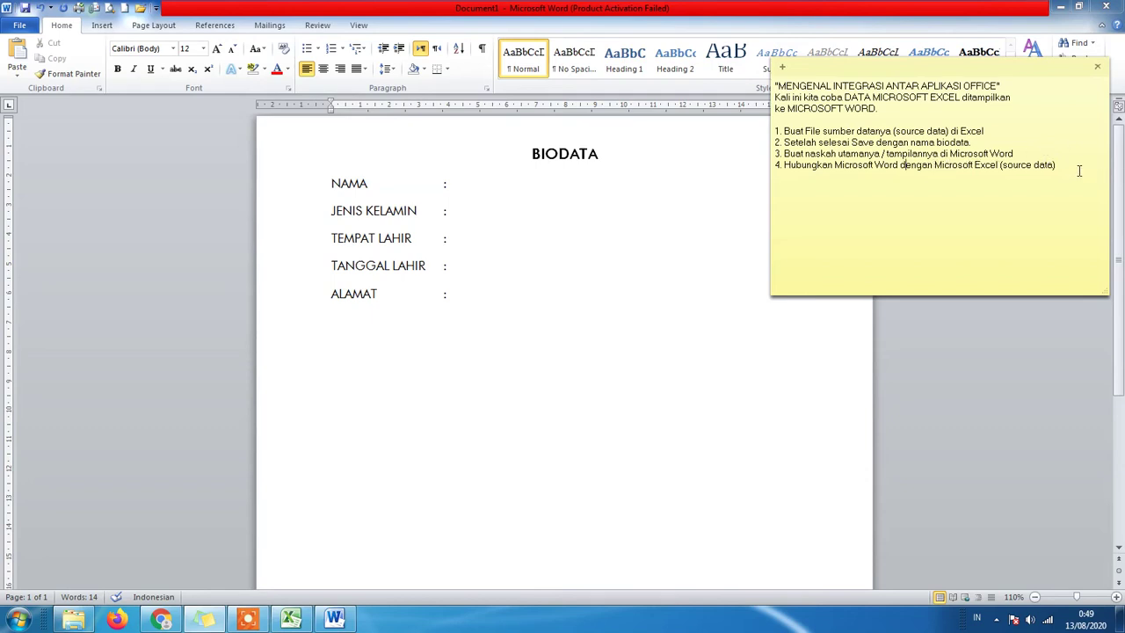
Return to the Word document and connect Sheet1$ of the BIODATA workbook in the TEST folder on drive D as the existing recipient list.
left_click(1070, 167)
left_click(706, 368)
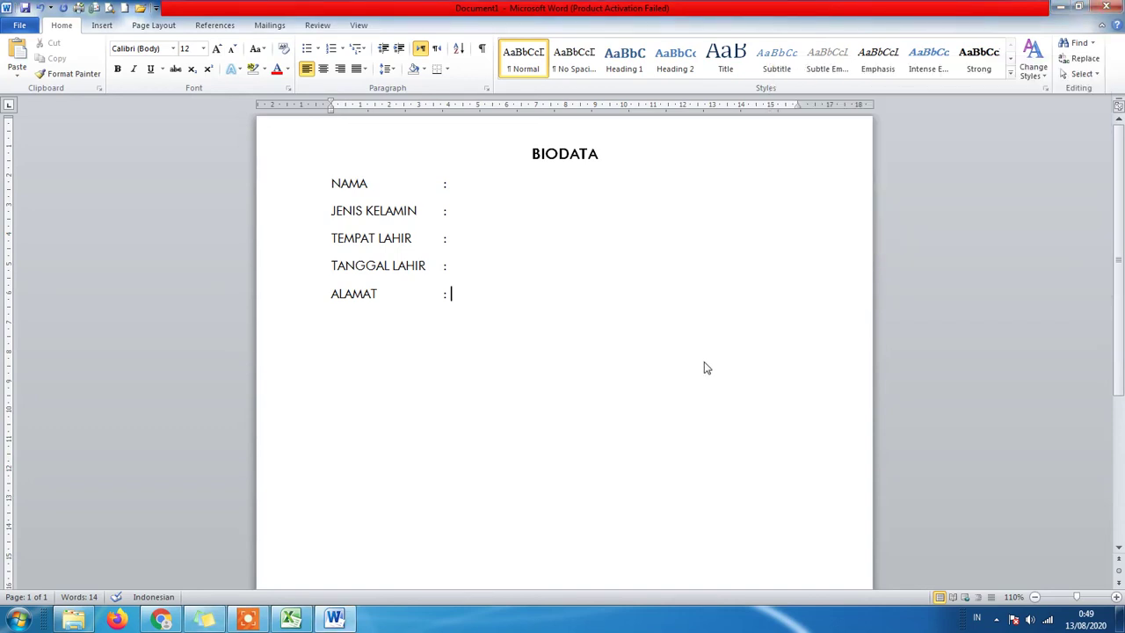
left_click(271, 25)
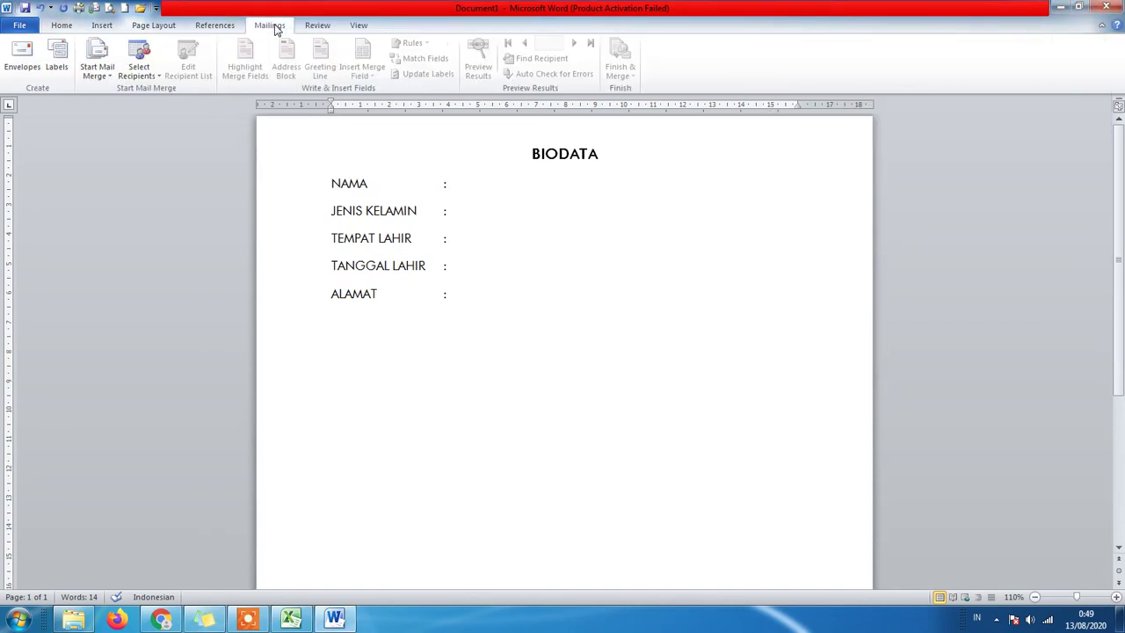
left_click(154, 76)
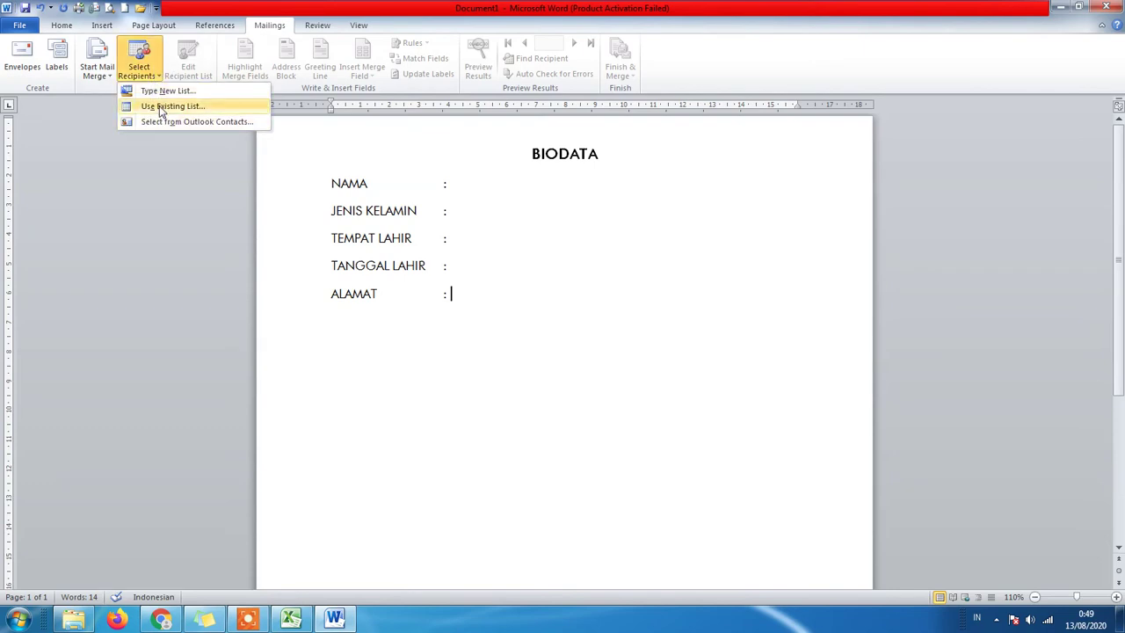
left_click(161, 107)
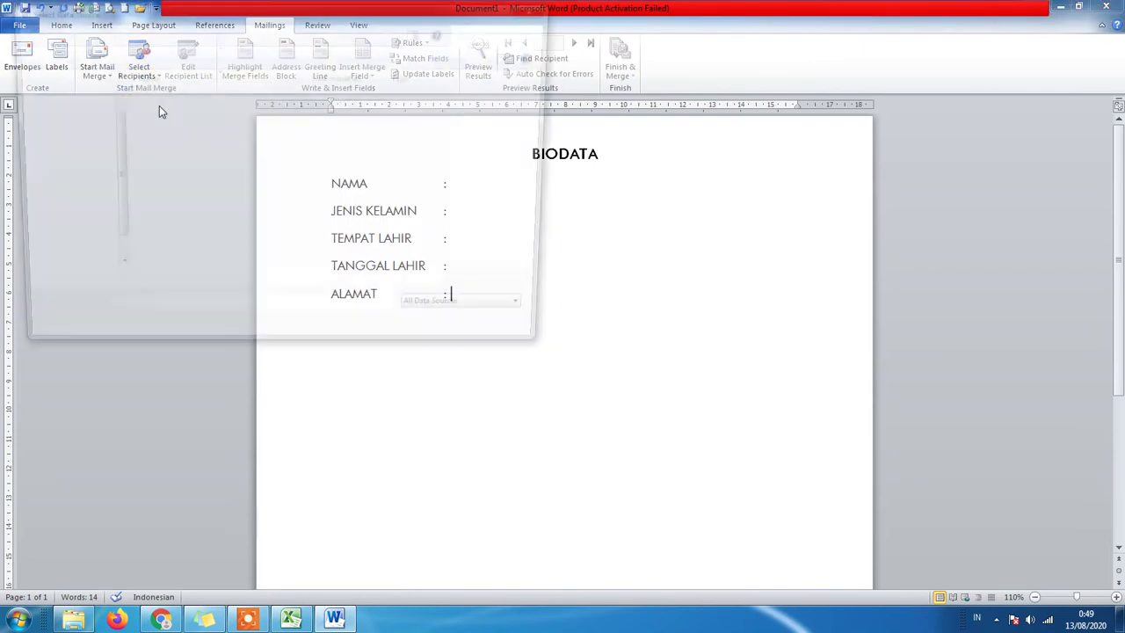
scroll(115, 149, "down", 1)
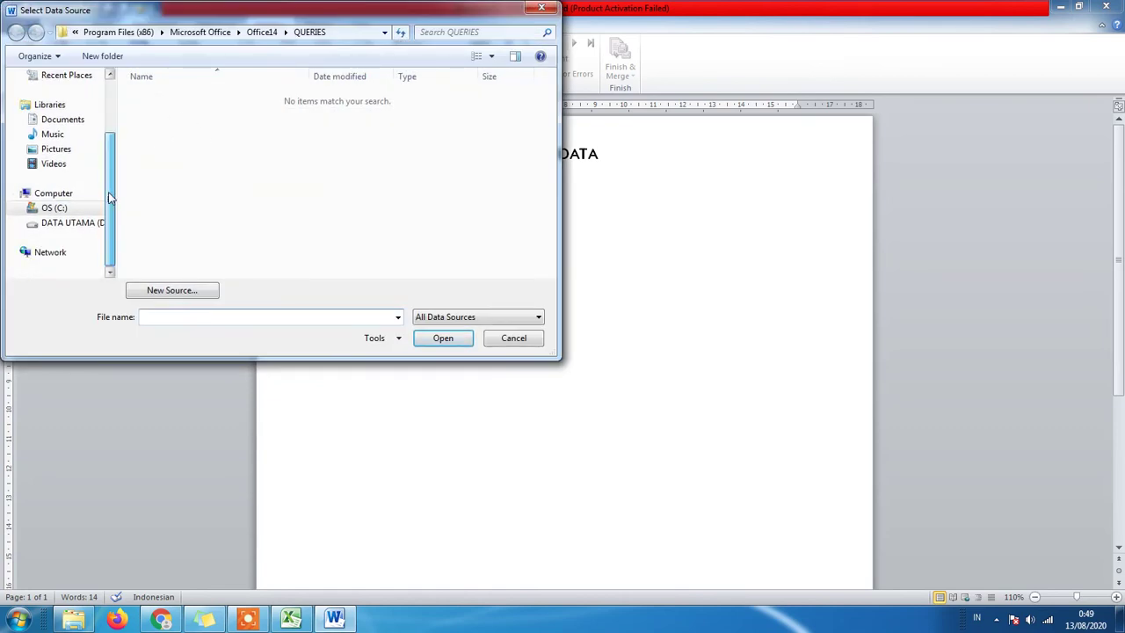
left_click(72, 223)
double_click(422, 202)
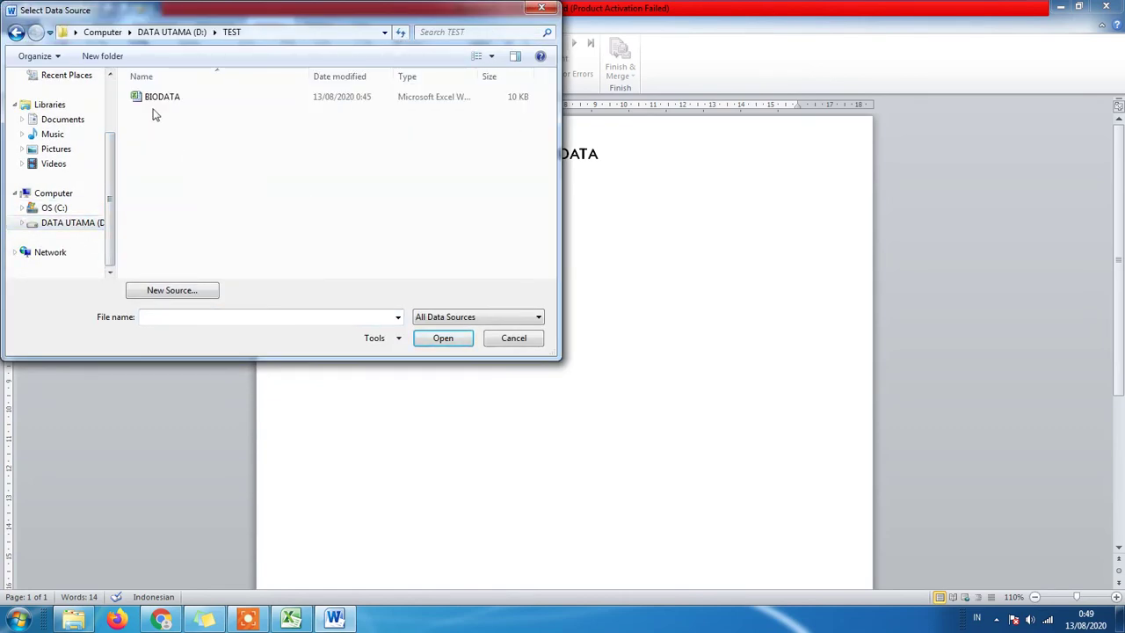
left_click(159, 97)
left_click(444, 339)
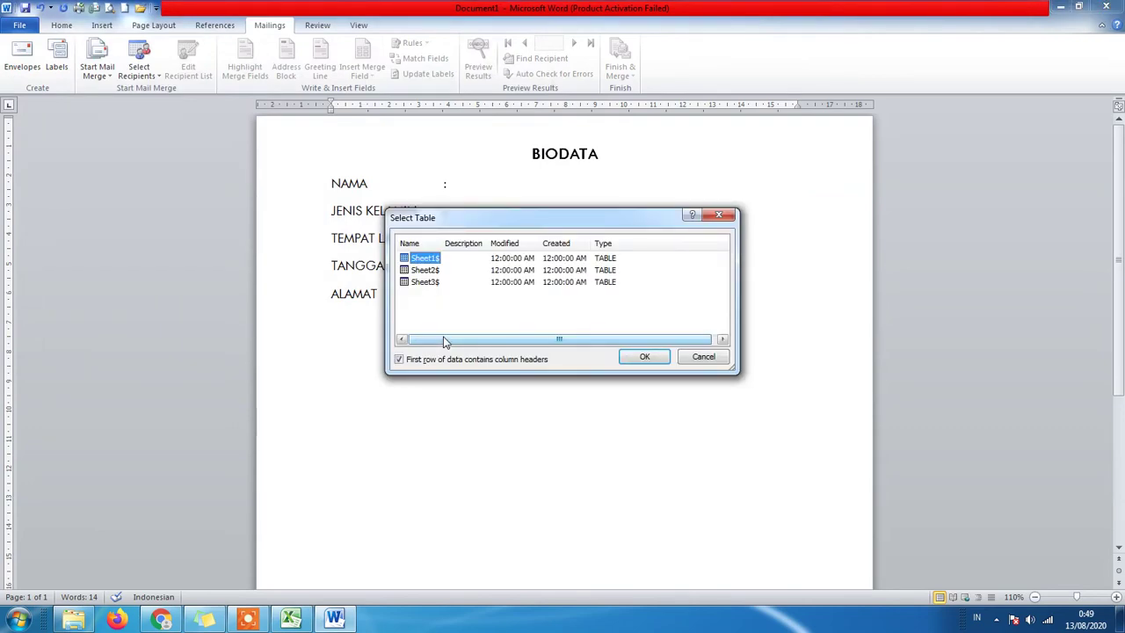
left_click(633, 357)
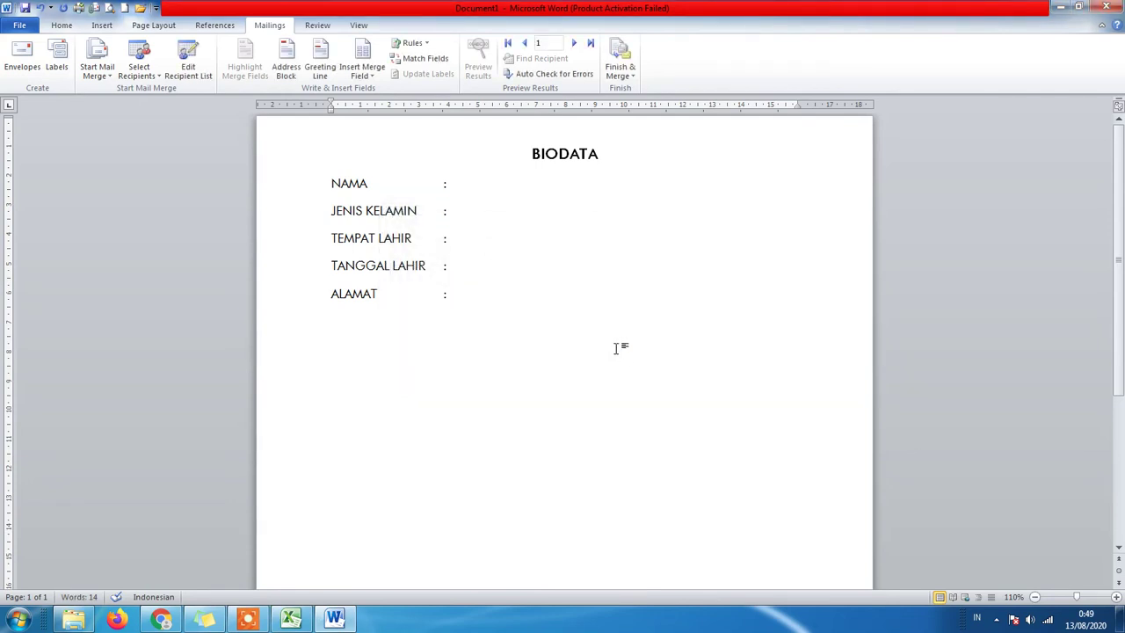
left_click(615, 348)
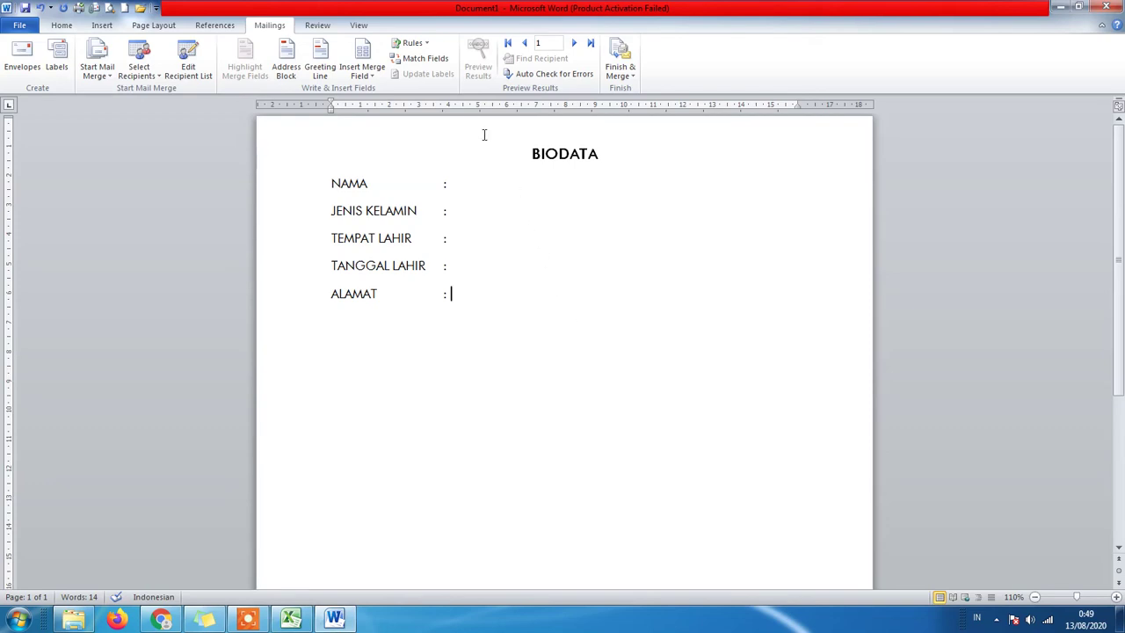
left_click(368, 74)
left_click(372, 91)
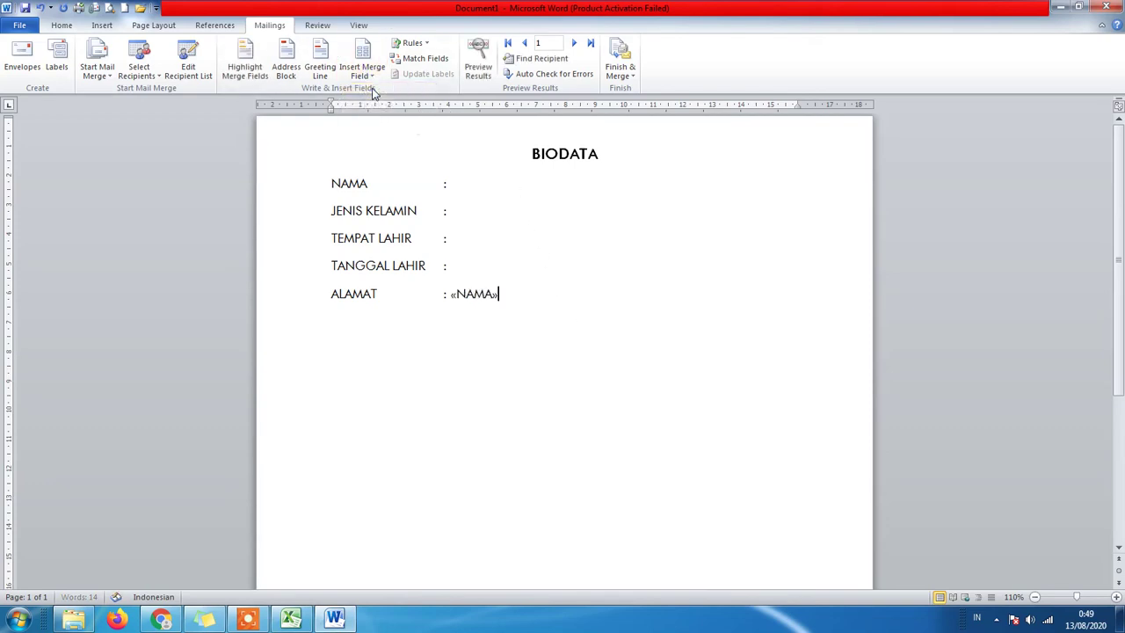
key("ctrl+z")
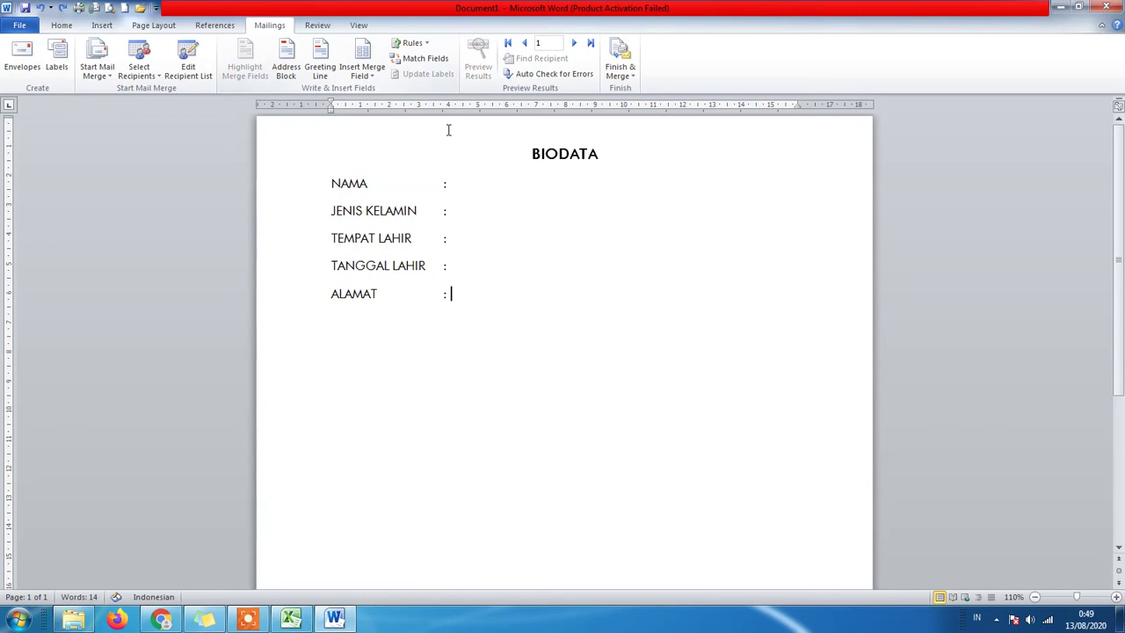
Insert the NAMA merge field after the NAMA colon and the JENIS_KELAMIN merge field after the JENIS KELAMIN colon.
left_click(451, 183)
left_click(362, 70)
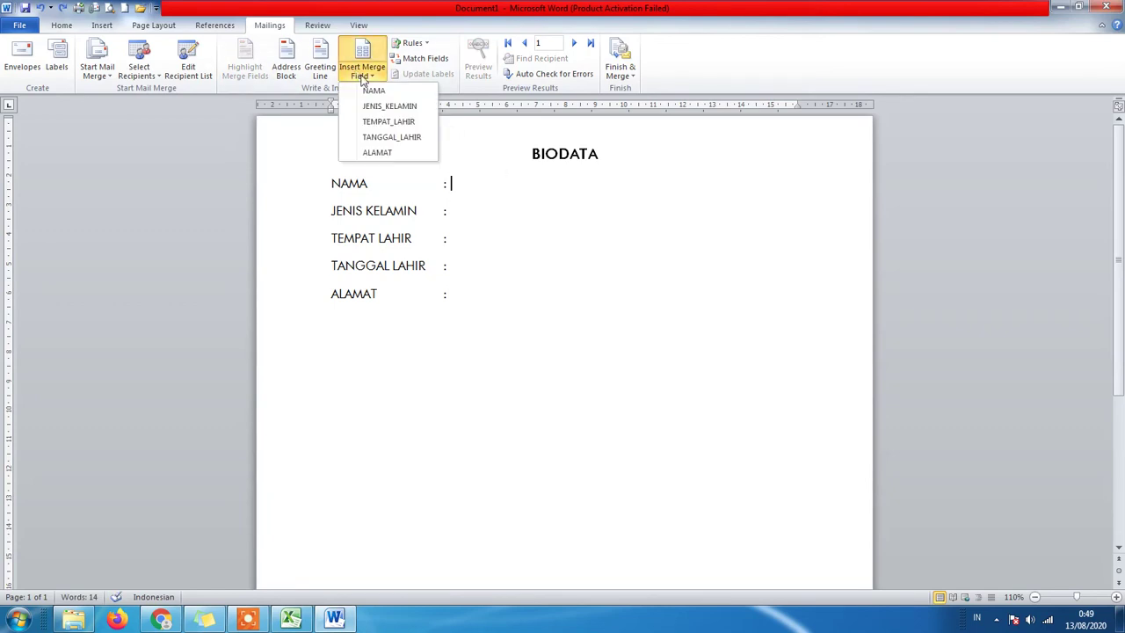
left_click(373, 90)
left_click(478, 214)
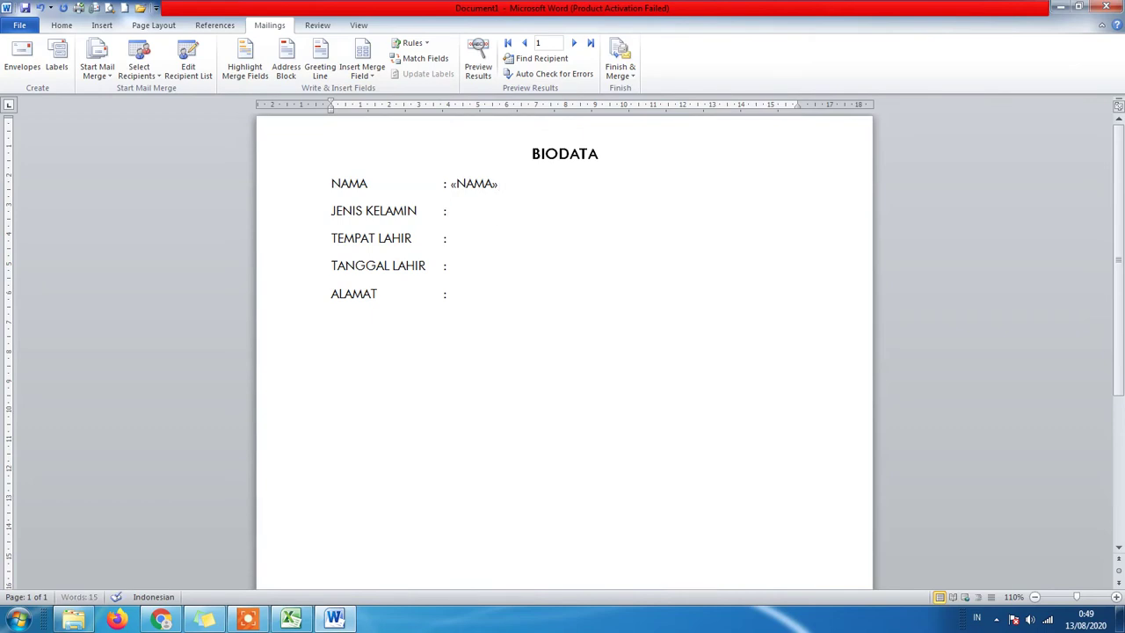
left_click(379, 76)
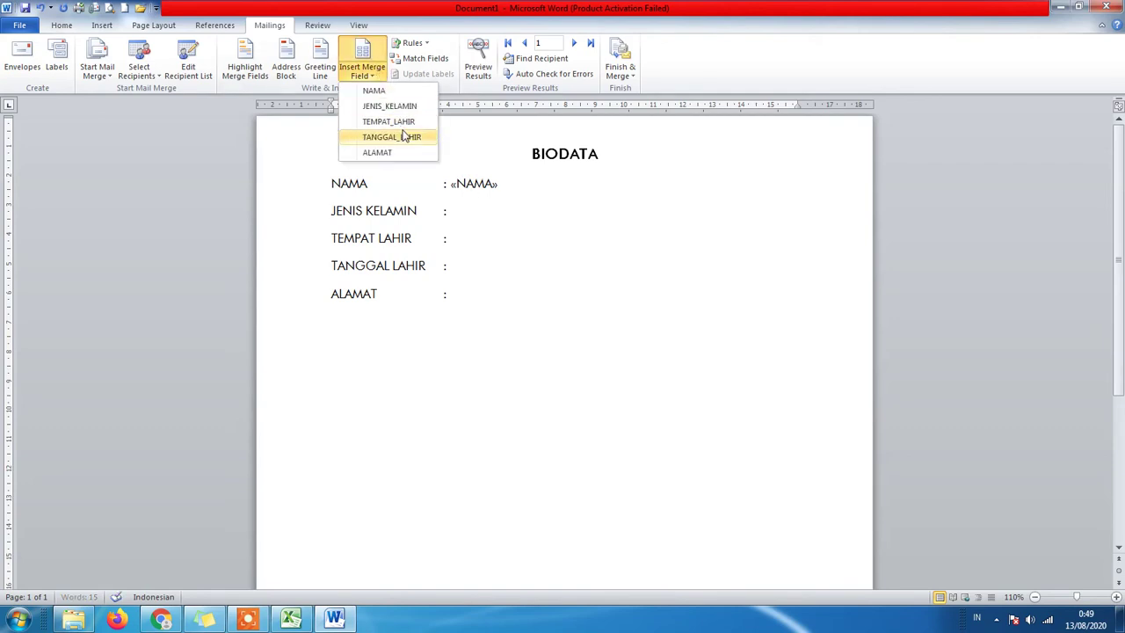
left_click(391, 107)
Insert the TEMPAT_LAHIR and TANGGAL_LAHIR merge fields after the colons of their matching labels.
left_click(477, 238)
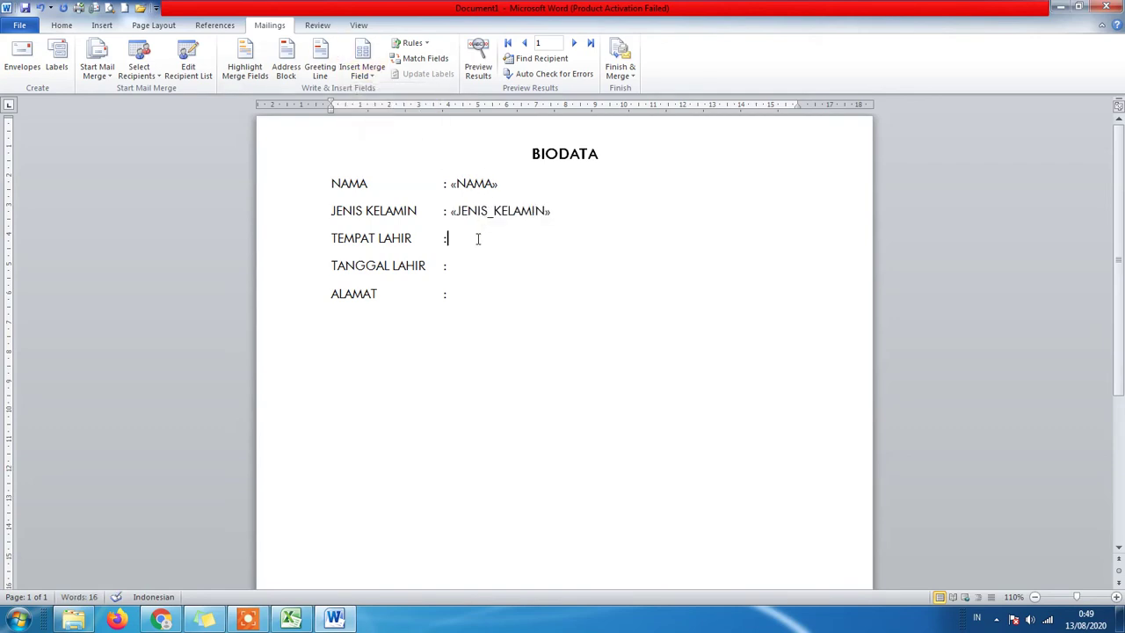
left_click(378, 75)
left_click(393, 124)
left_click(457, 265)
left_click(376, 76)
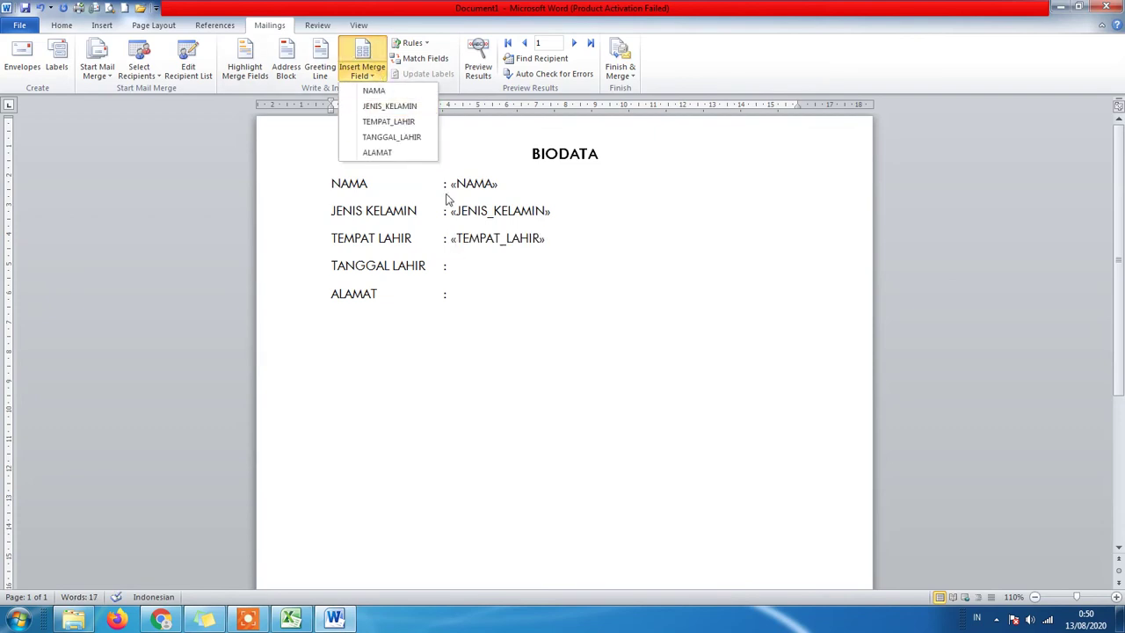
left_click(406, 139)
Insert the ALAMAT merge field after the ALAMAT colon and turn on the preview of the merge results.
left_click(468, 296)
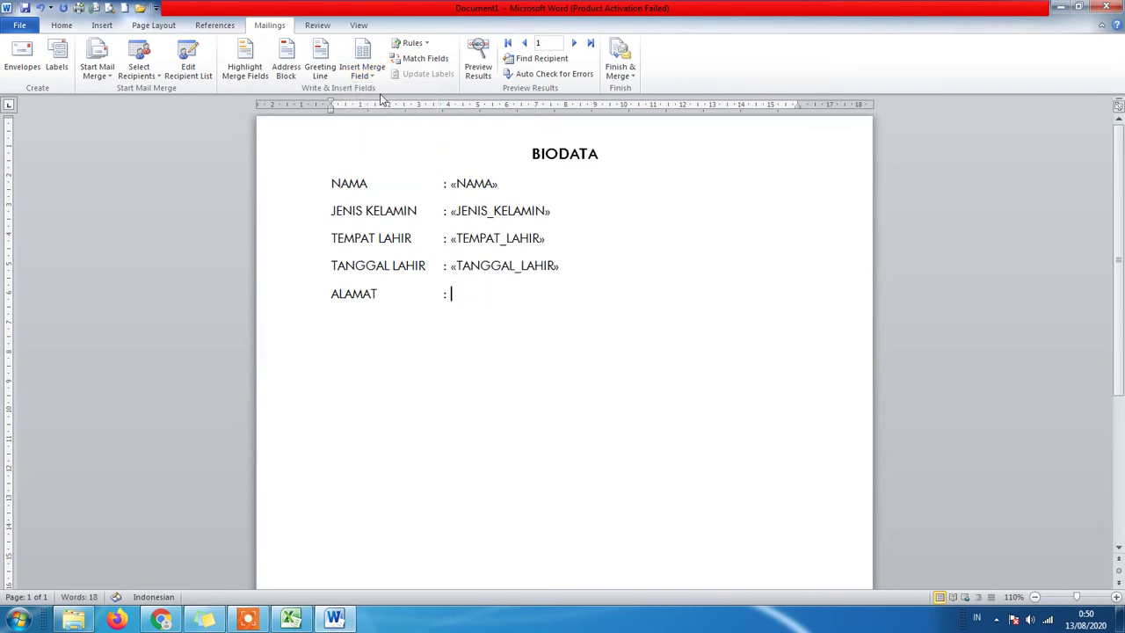
left_click(373, 75)
left_click(403, 158)
left_click(481, 63)
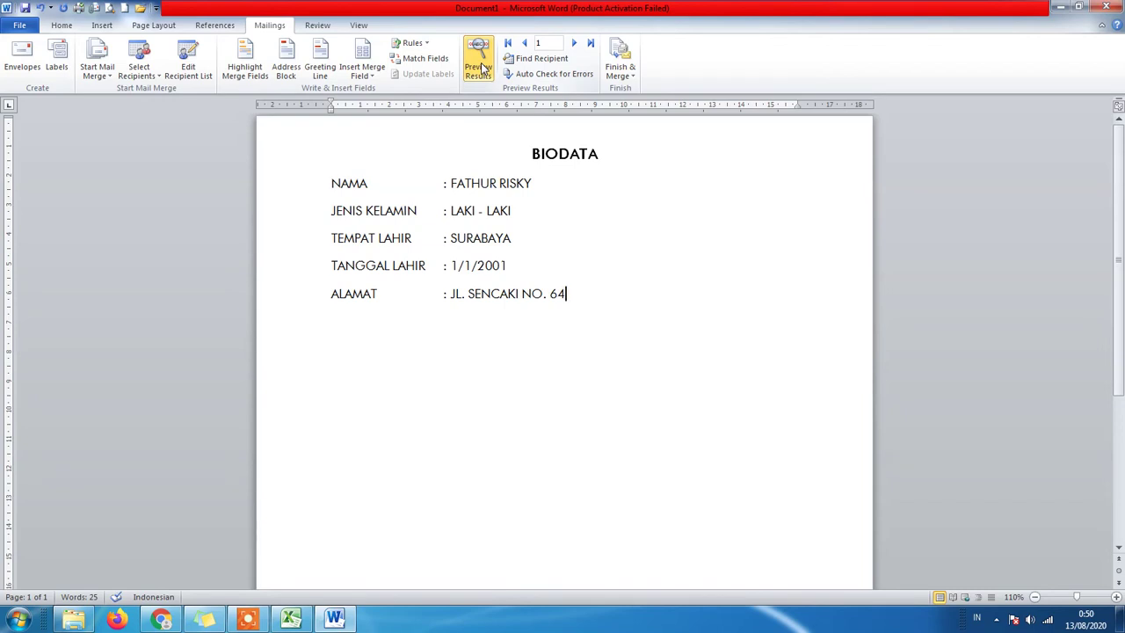
left_click(480, 66)
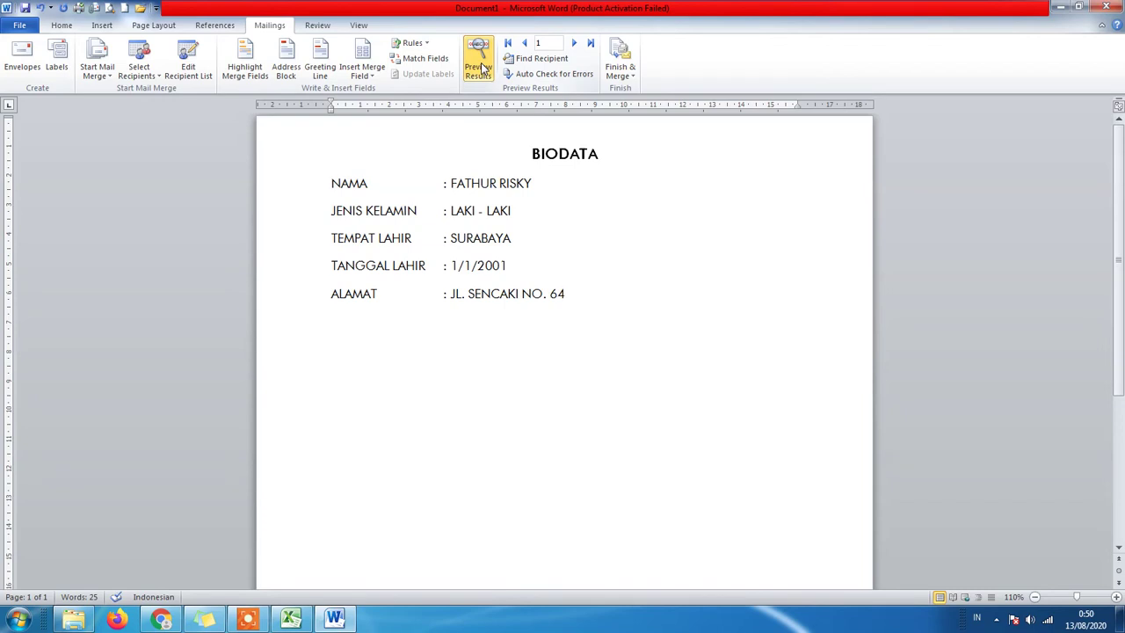
Add a blank line between the BIODATA title and the NAMA line.
left_click(604, 153)
key("Return")
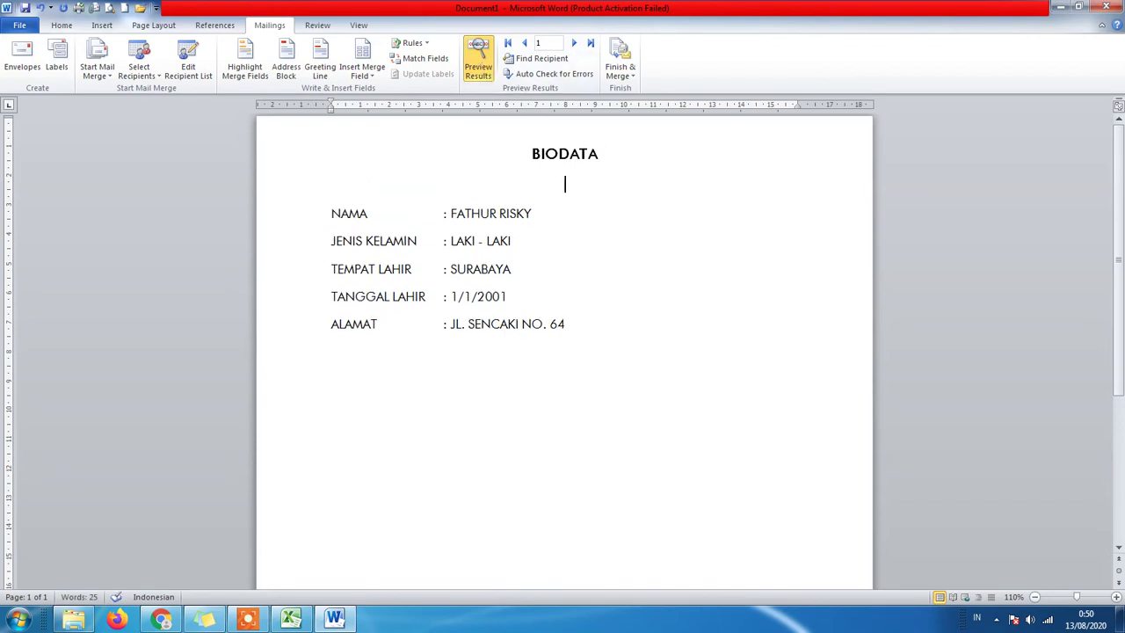
left_click(568, 324)
Switch to Excel, shrink its window to fit the data table, and place it below the biodata lines of the Word form.
left_click(291, 619)
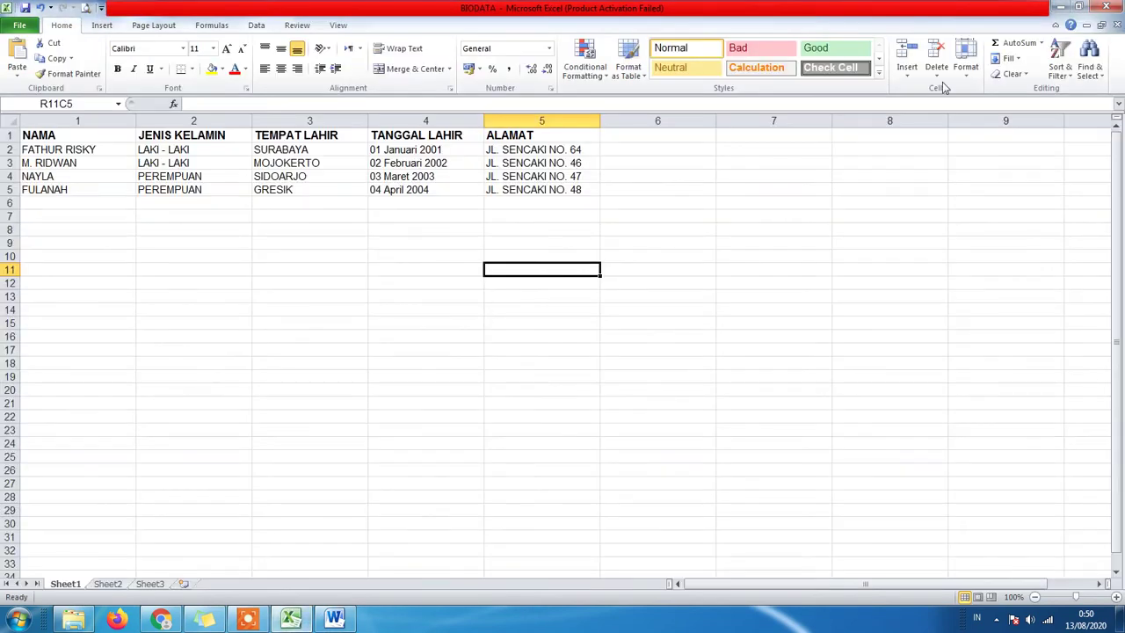
left_click(1079, 7)
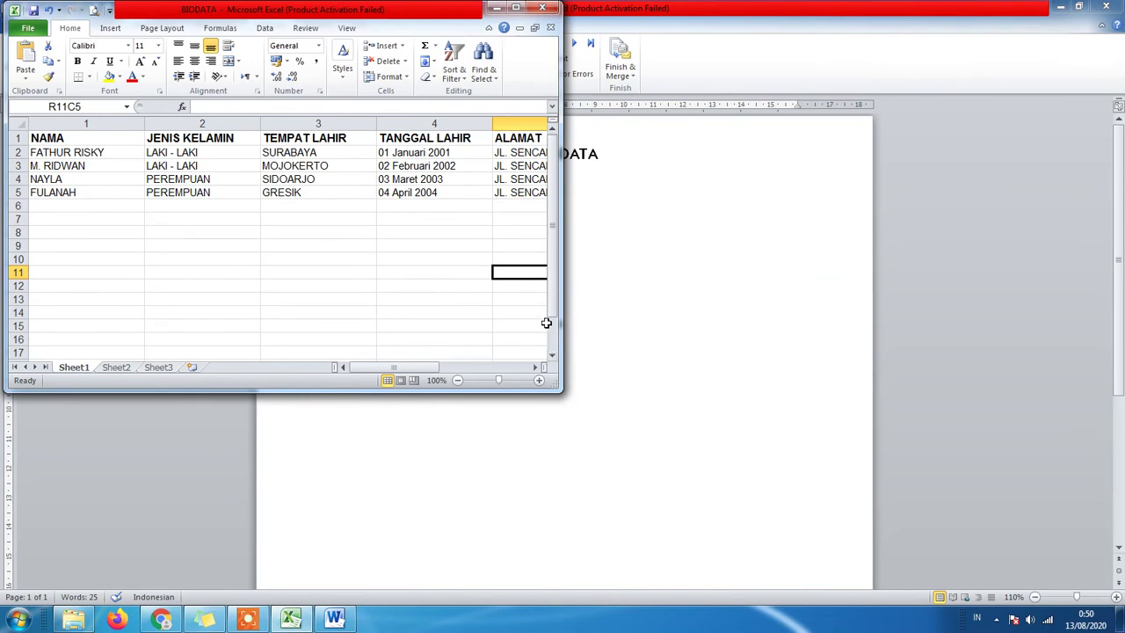
left_click_drag(558, 290, 637, 290)
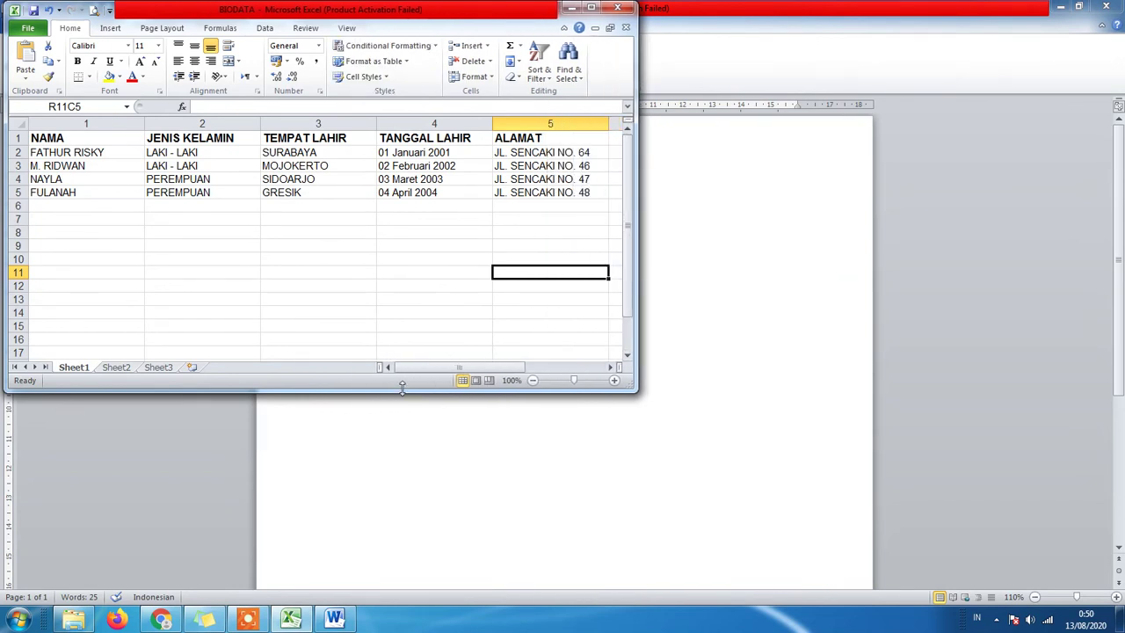
left_click_drag(402, 382, 396, 241)
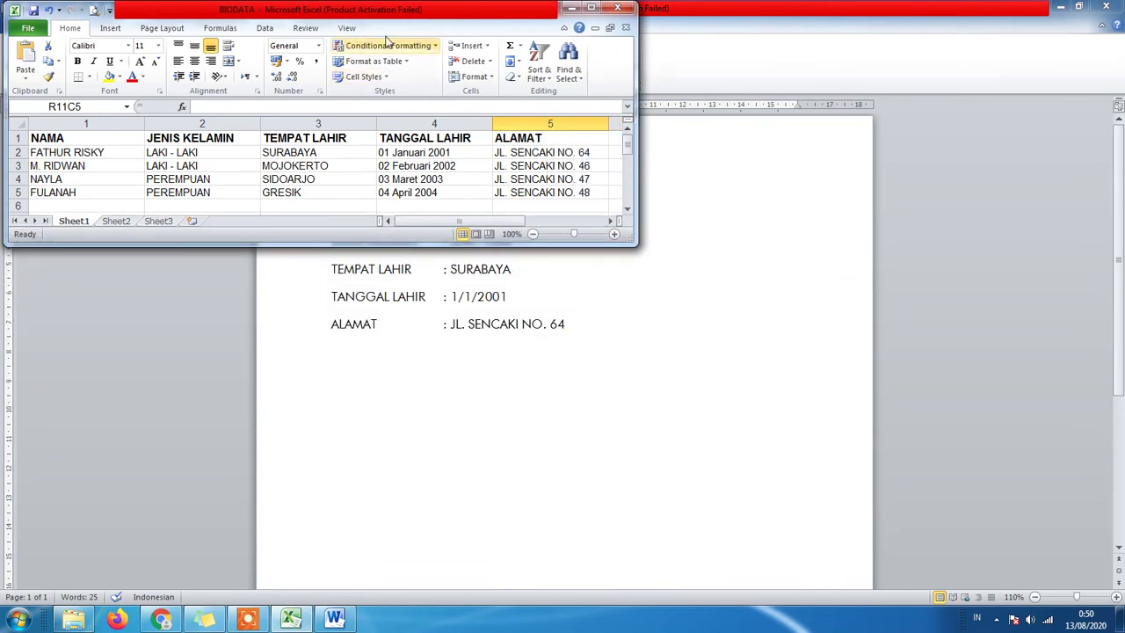
left_click_drag(388, 12, 624, 366)
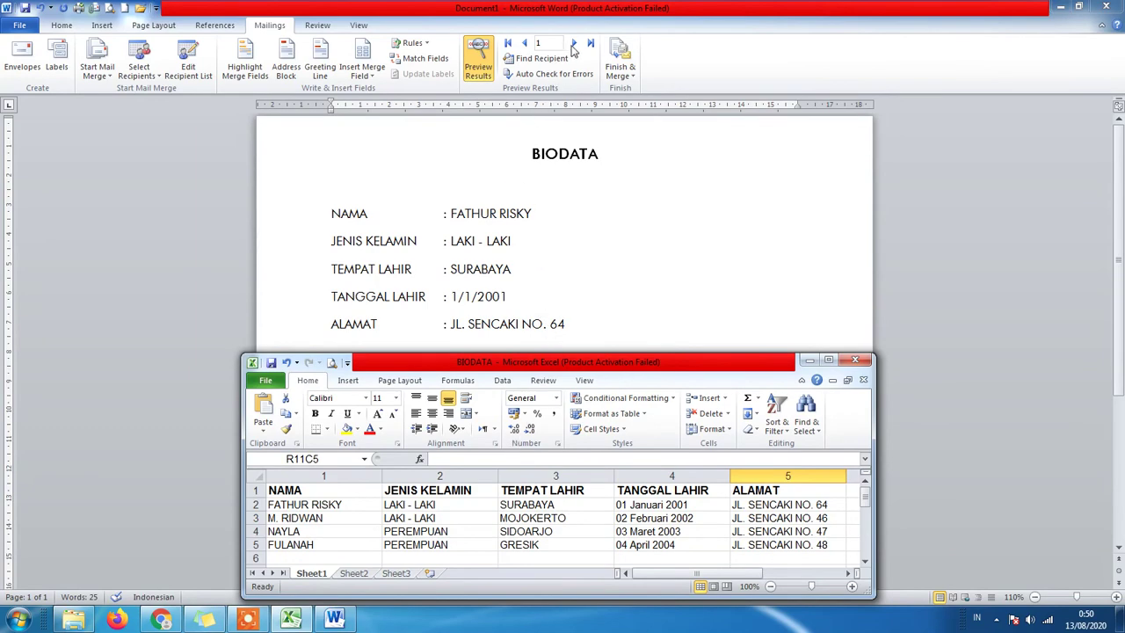
Take the Word window out of full screen, widen it, and place it above the Excel window so both are visible.
left_click(570, 47)
left_click(297, 610)
left_click(1078, 7)
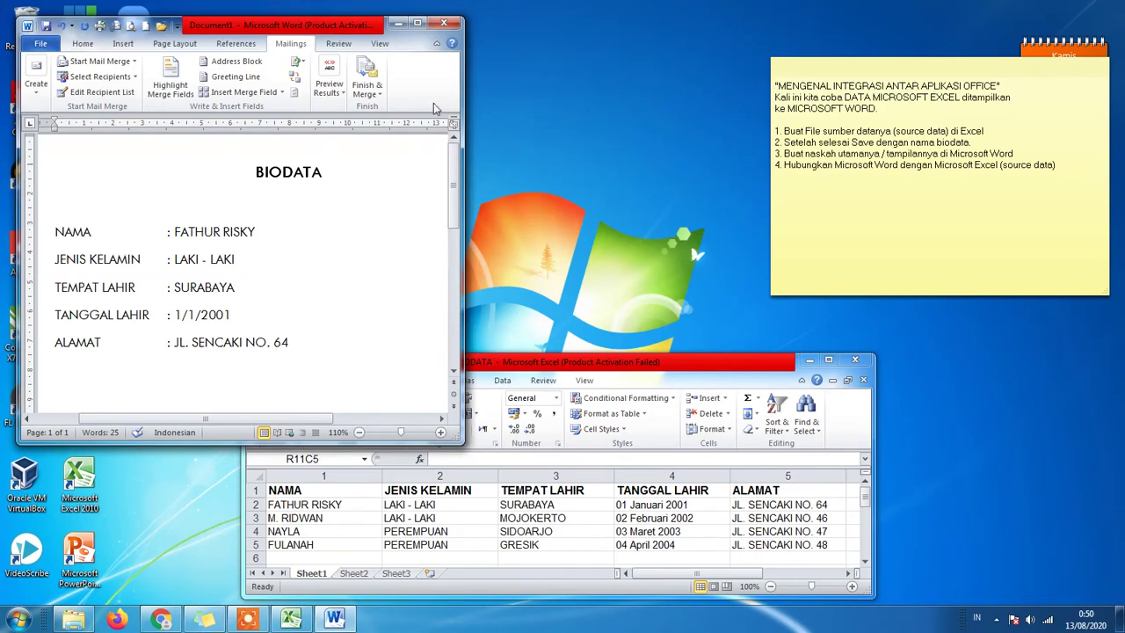
left_click_drag(466, 77, 907, 78)
left_click_drag(465, 17, 469, 71)
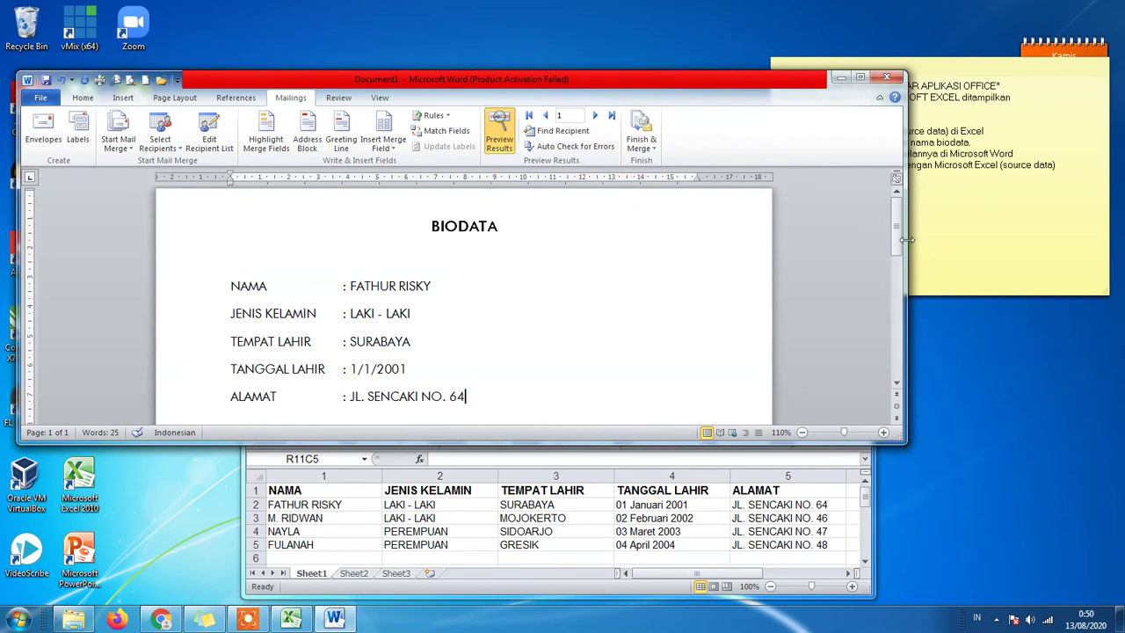
left_click_drag(906, 239, 703, 239)
left_click_drag(472, 83, 614, 30)
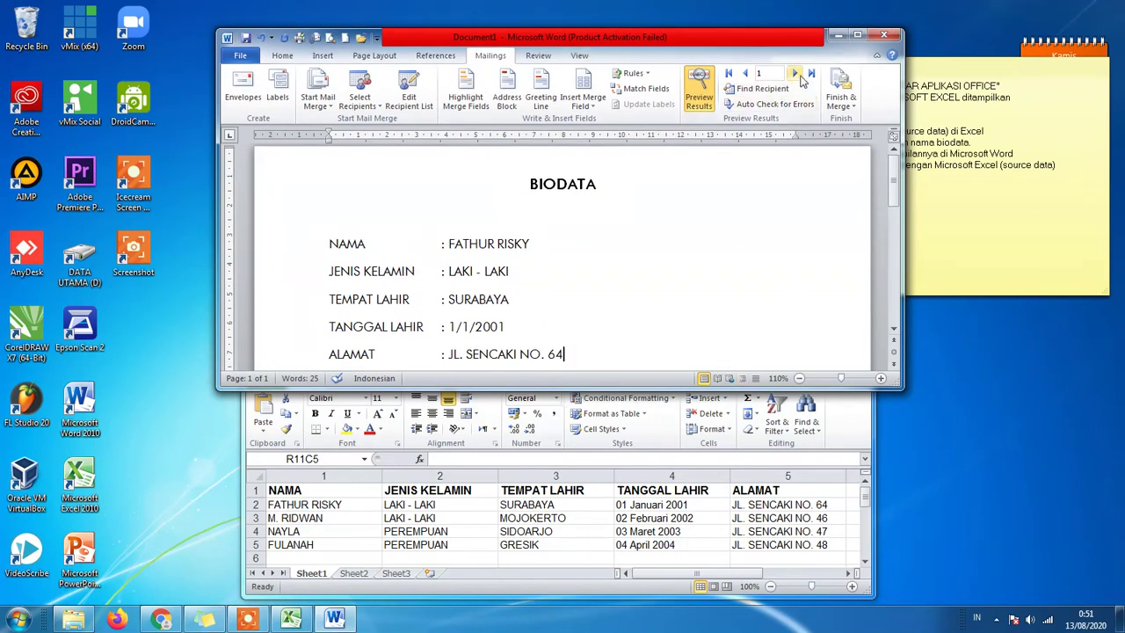
Preview the second merge record in the form and select the matching row 3 in the Excel sheet to compare them.
left_click(796, 76)
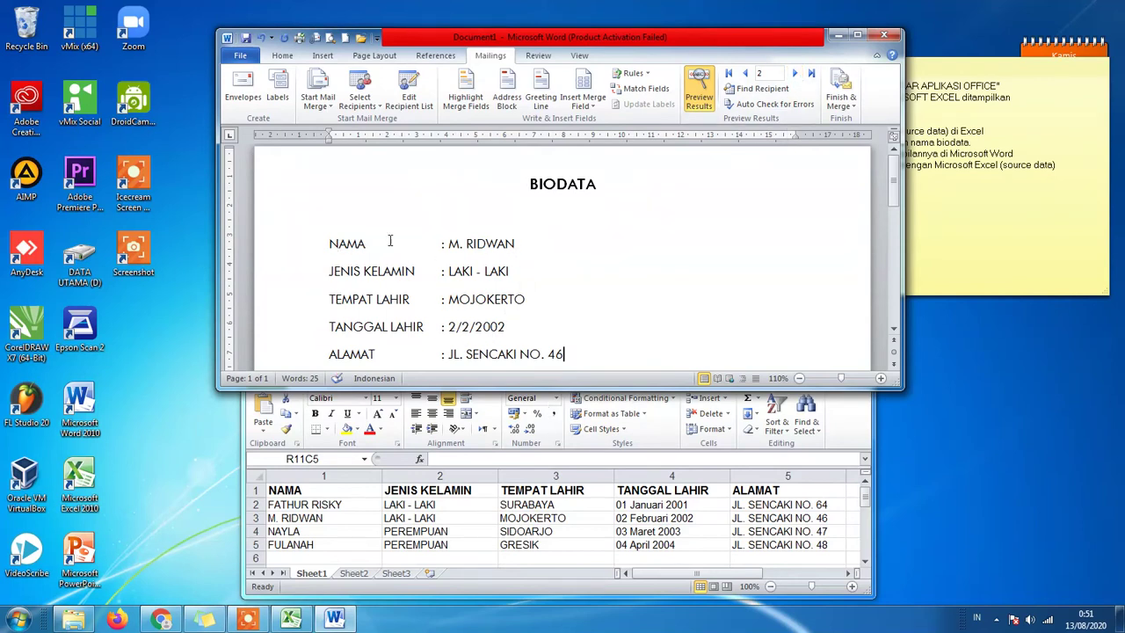
left_click_drag(331, 243, 570, 372)
left_click(255, 518)
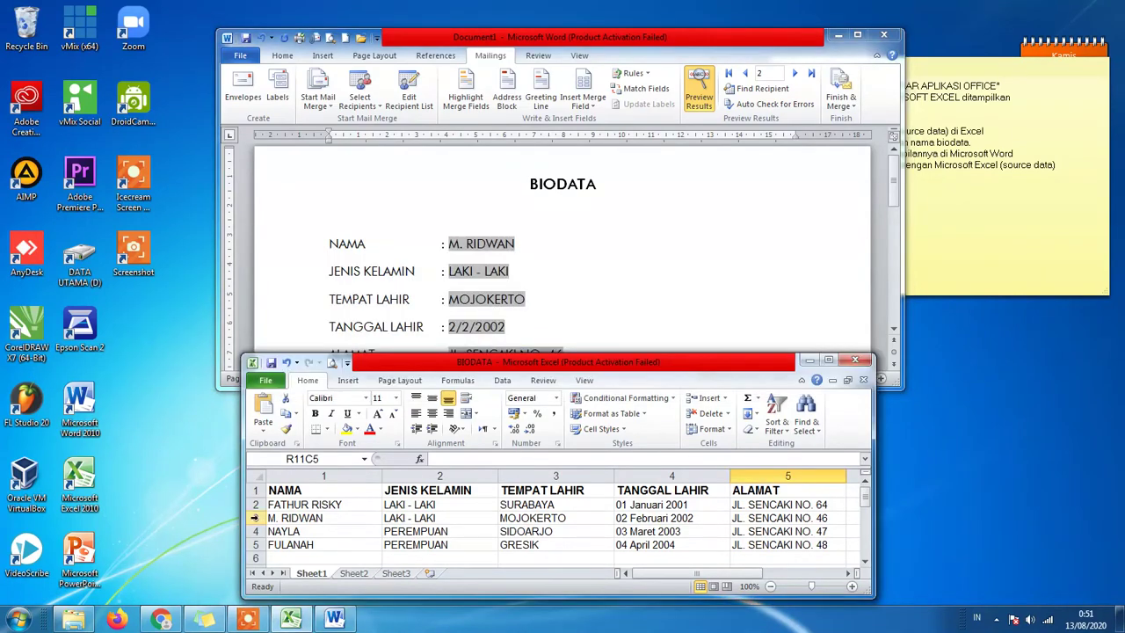
left_click(255, 518)
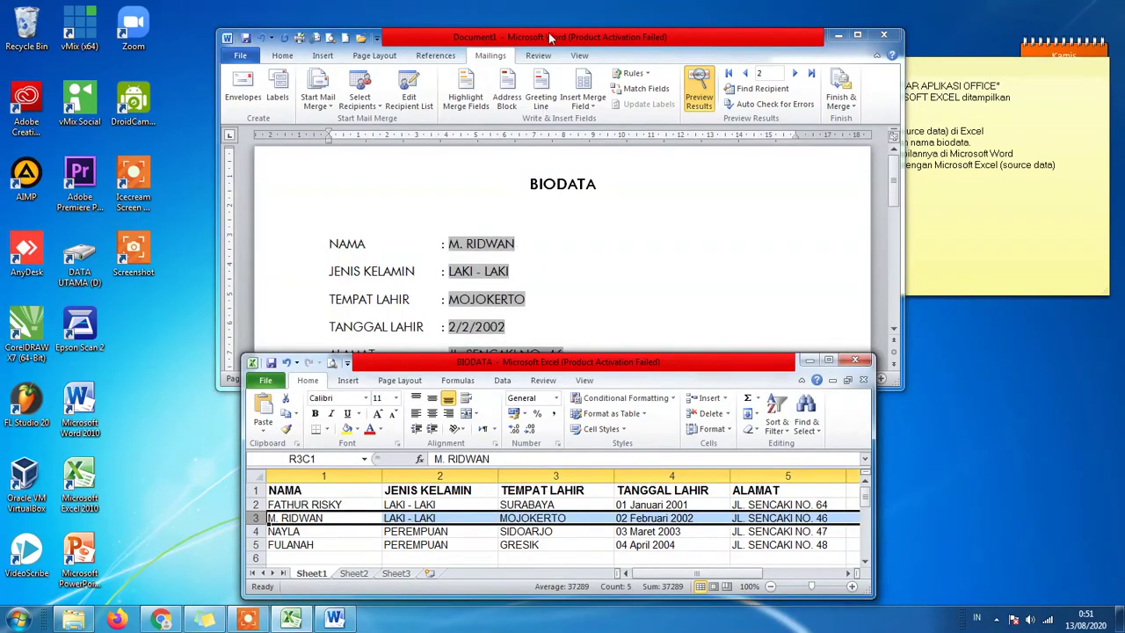
Move the Word window clear of the Excel window and preview merge records 3 and 4 in the form.
left_click_drag(550, 38, 545, 16)
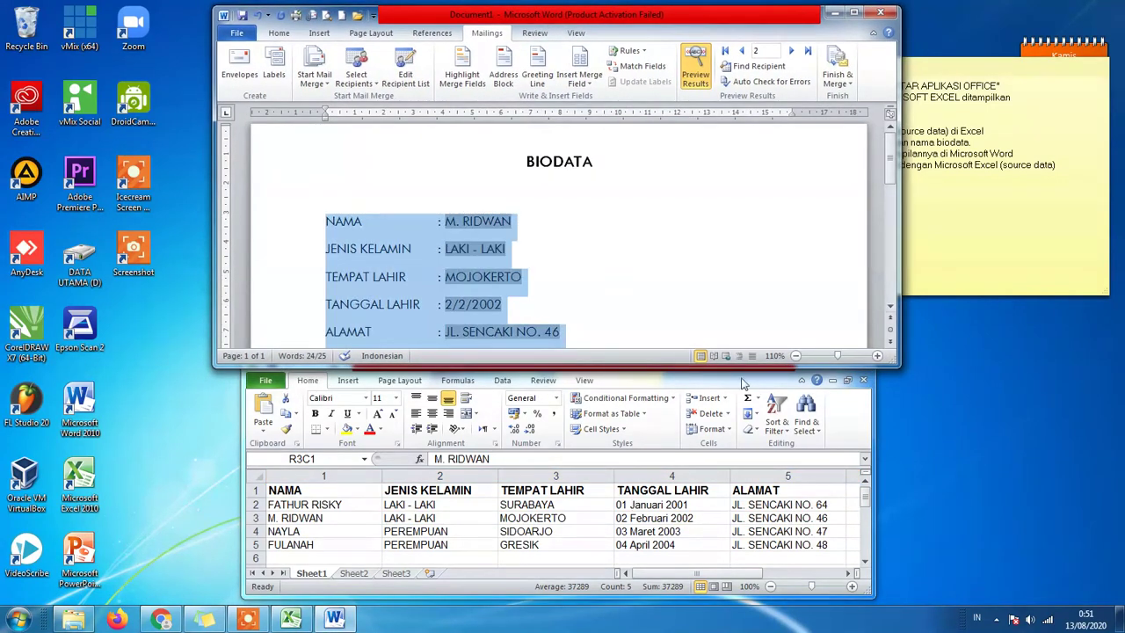
left_click(638, 275)
left_click(790, 51)
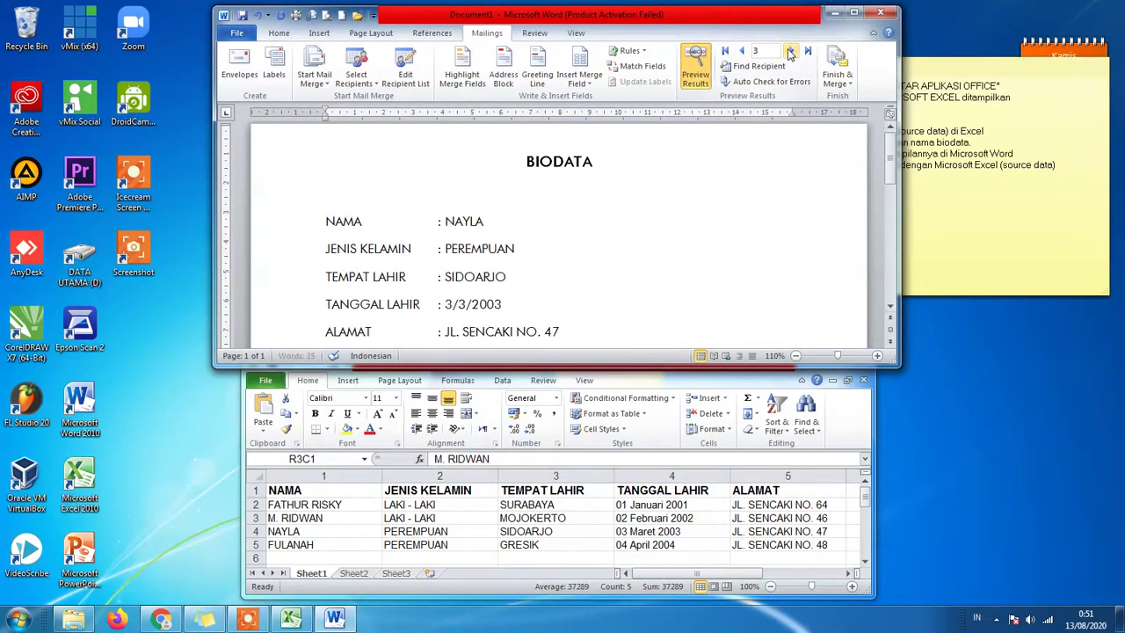
left_click(790, 51)
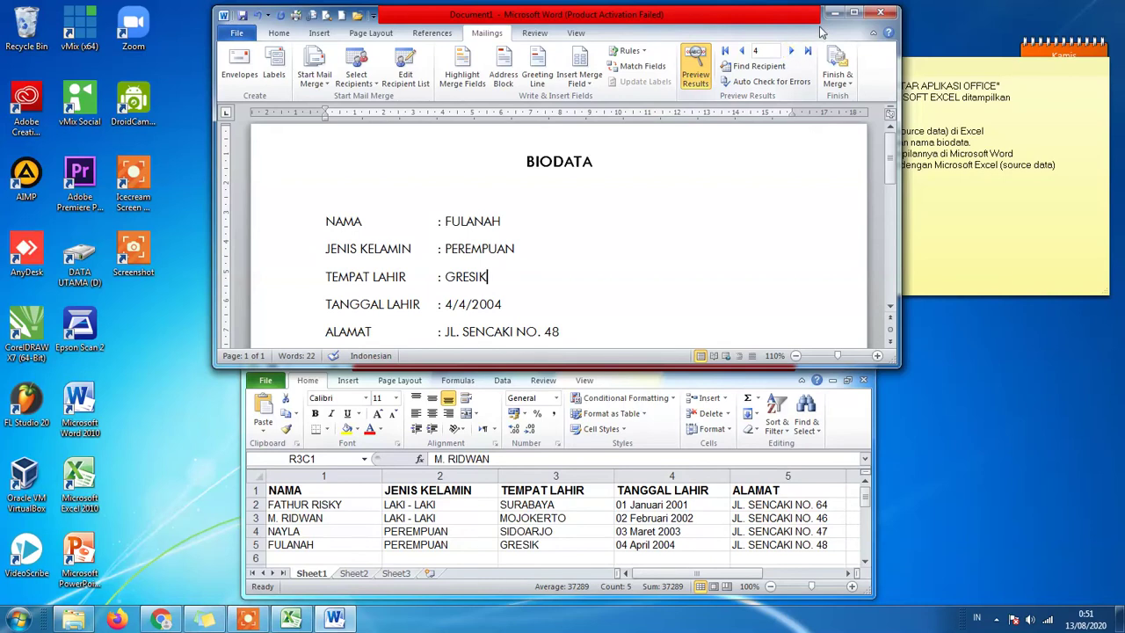
left_click(839, 80)
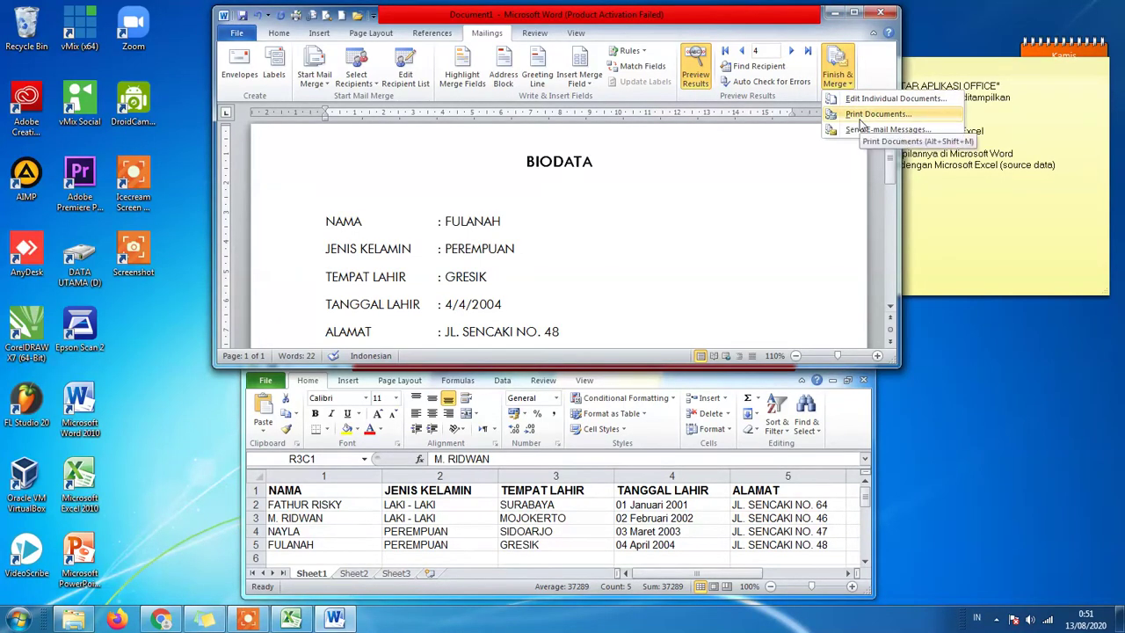
left_click(834, 13)
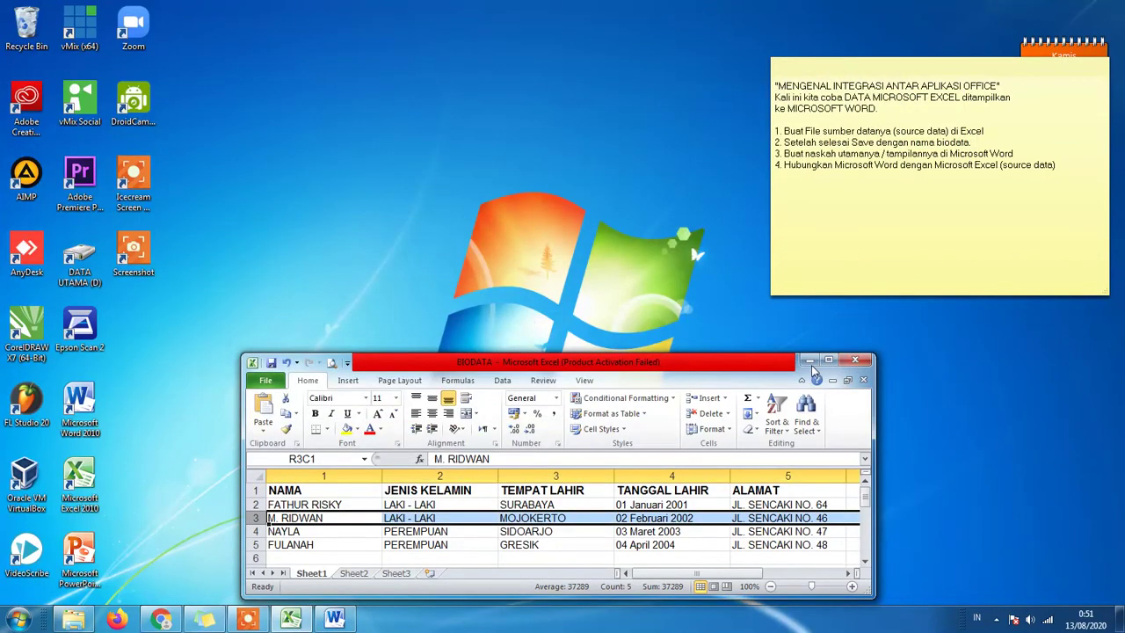
left_click(334, 619)
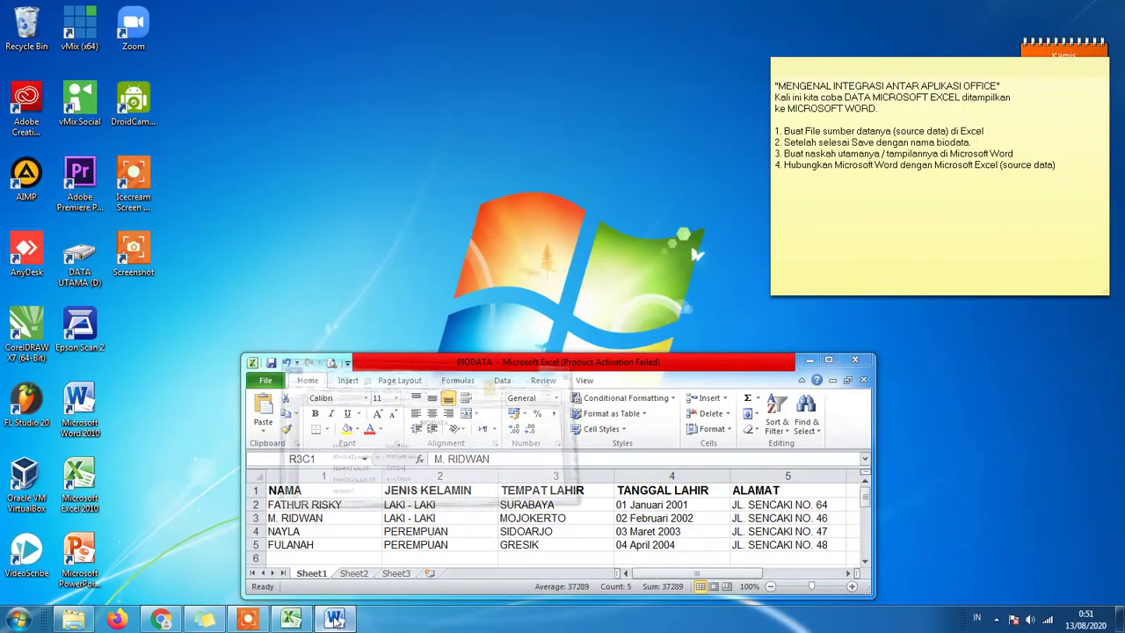
Add item 5 "setelah sudah terhubung secara otomatis. maka sudah berhasil." to the sticky note and start item 6.
left_click(954, 182)
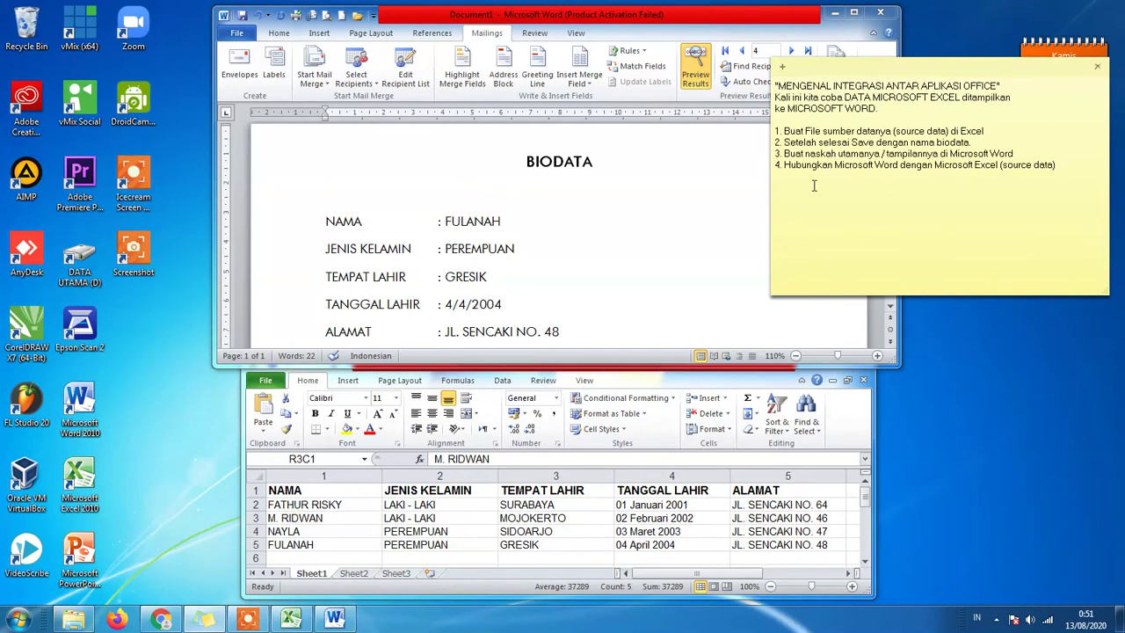
key("Return")
type("5. ste")
key("BackSpace")
key("BackSpace")
type("etelah sudah terhubung secara otomatis")
type(". maka")
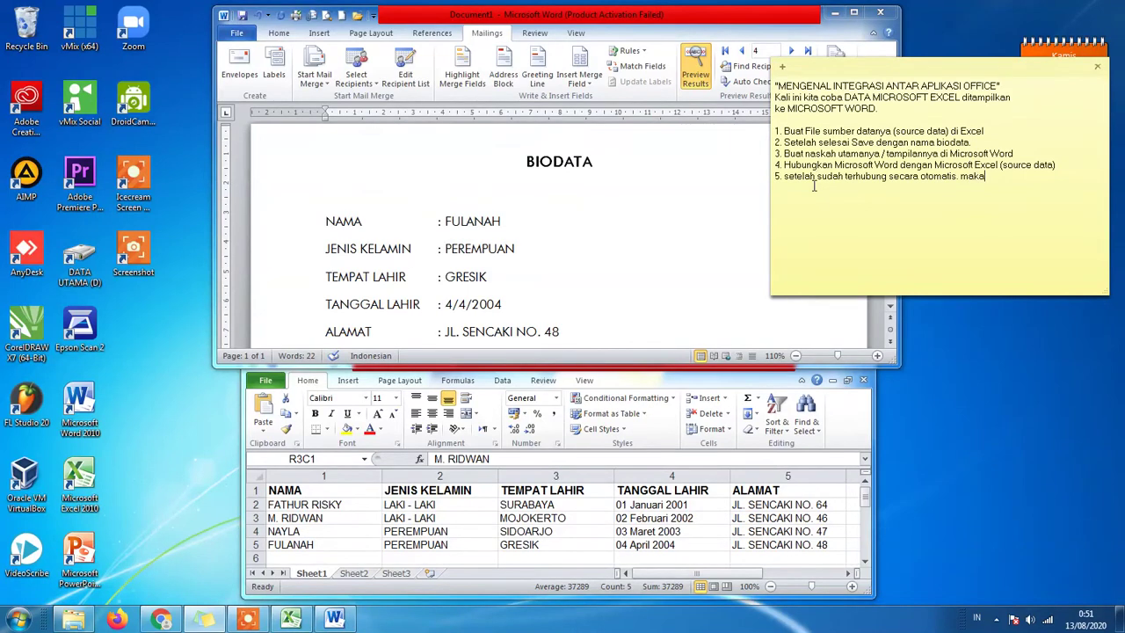
type(" sudah")
type(" berhasil. ")
type("6.")
type("Men")
type("yim")
type("pan ")
type("dan Menca")
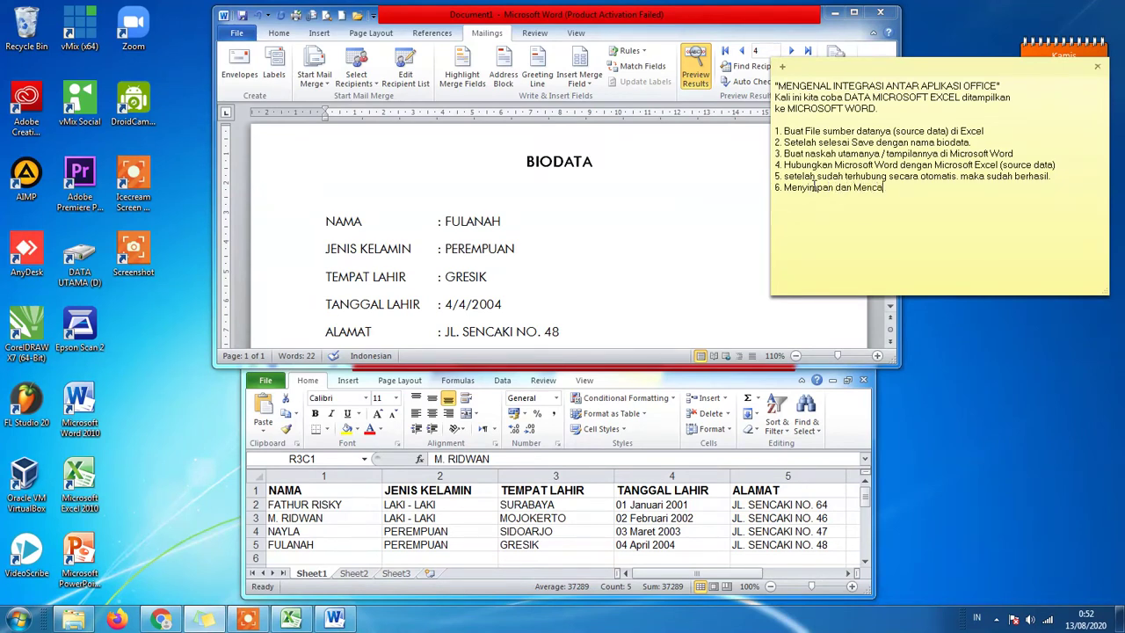
key("BackSpace")
key("BackSpace")
key("BackSpace")
key("BackSpace")
key("BackSpace")
key("BackSpace")
key("BackSpace")
key("BackSpace")
key("BackSpace")
key("BackSpace")
key("BackSpace")
key("BackSpace")
key("BackSpace")
key("BackSpace")
key("BackSpace")
key("BackSpace")
key("BackSpace")
Write "tambahan jika ingin menyimpan atau mencetak" as item 6 of the sticky note.
type("tamab")
key("BackSpace")
key("BackSpace")
type("bahan jika ingin menyimpan ")
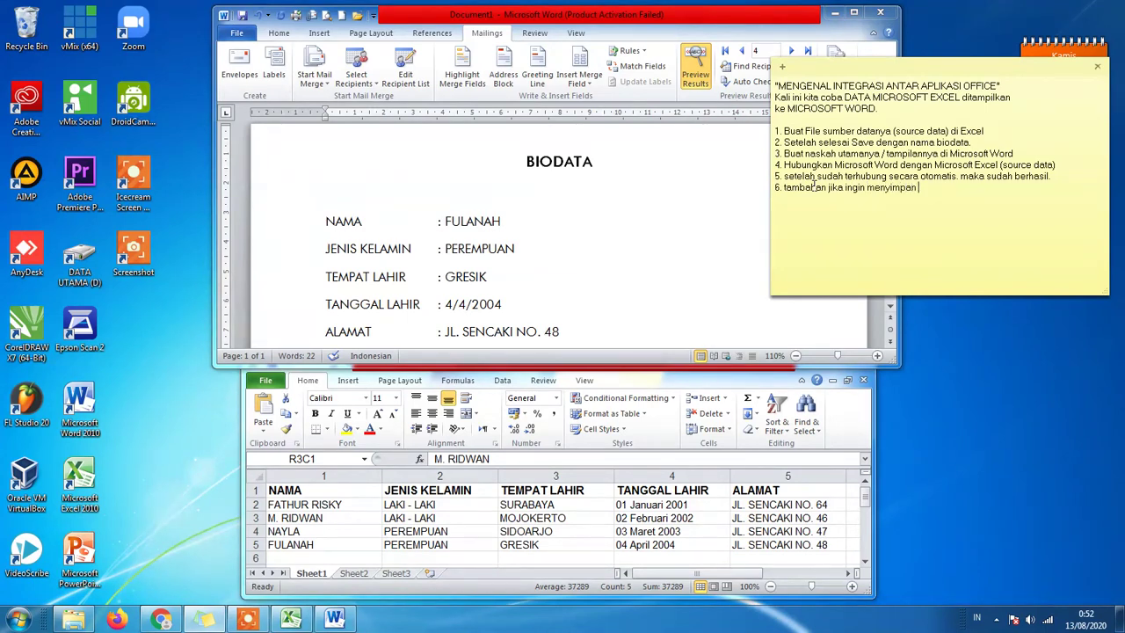
type("atau meny")
type("cetak")
Maximize the Word window and view the print settings for merging all records to the printer, without printing.
left_click(858, 13)
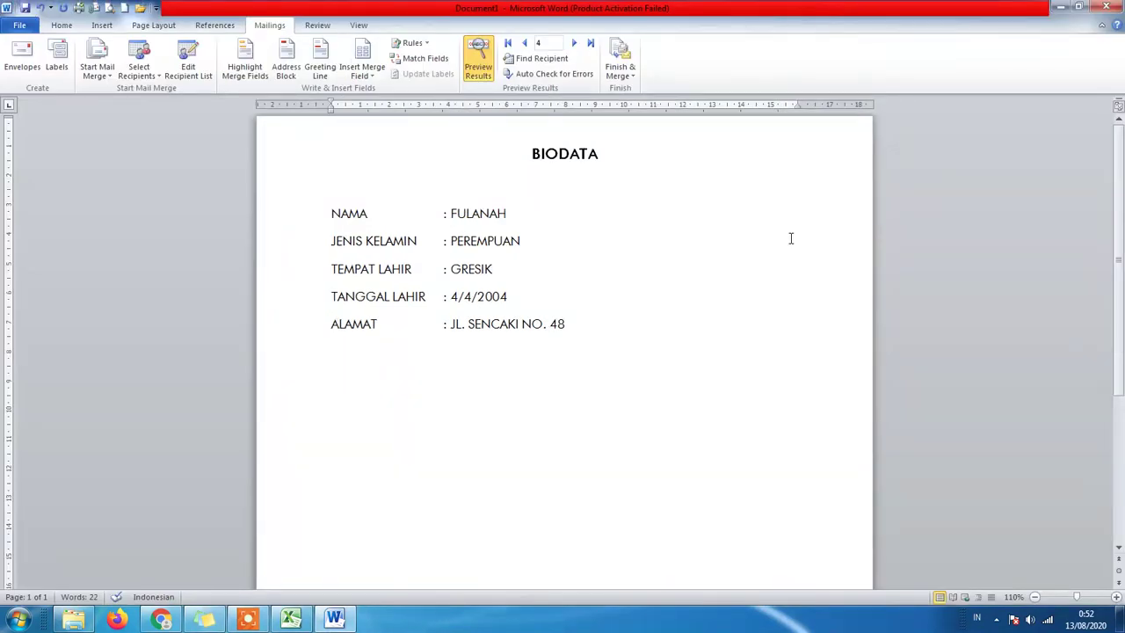
left_click(624, 76)
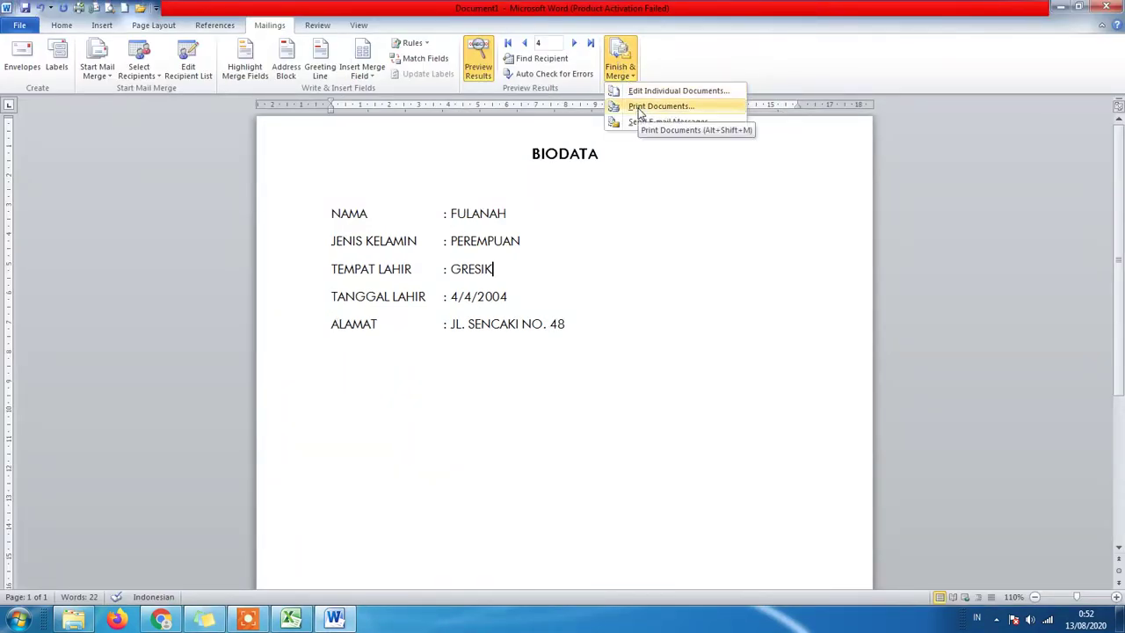
left_click(639, 107)
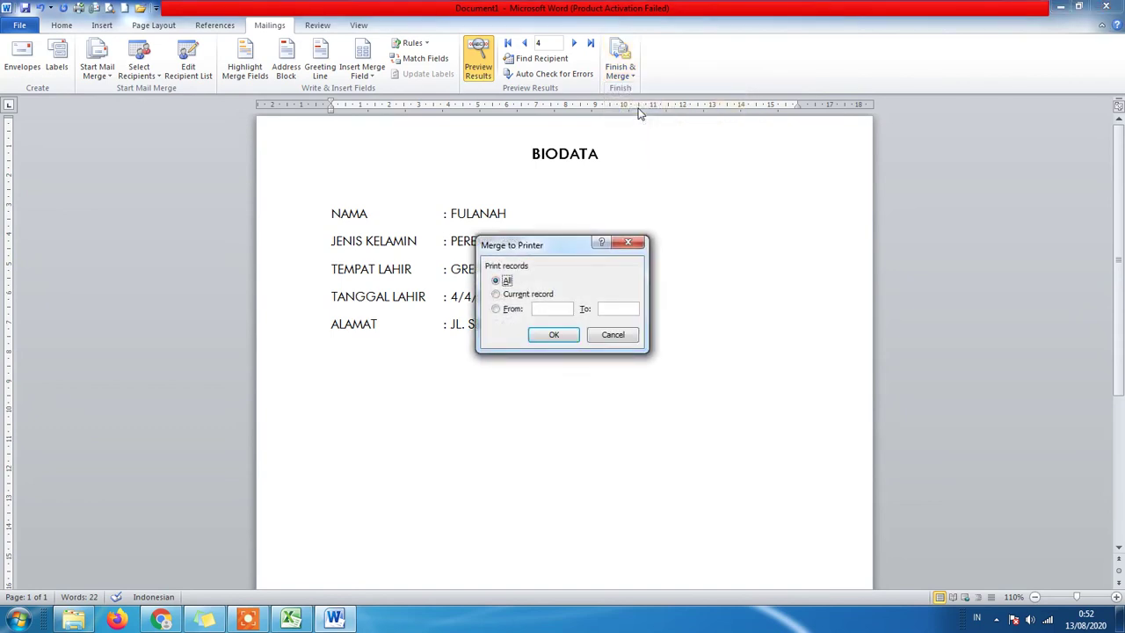
left_click(566, 333)
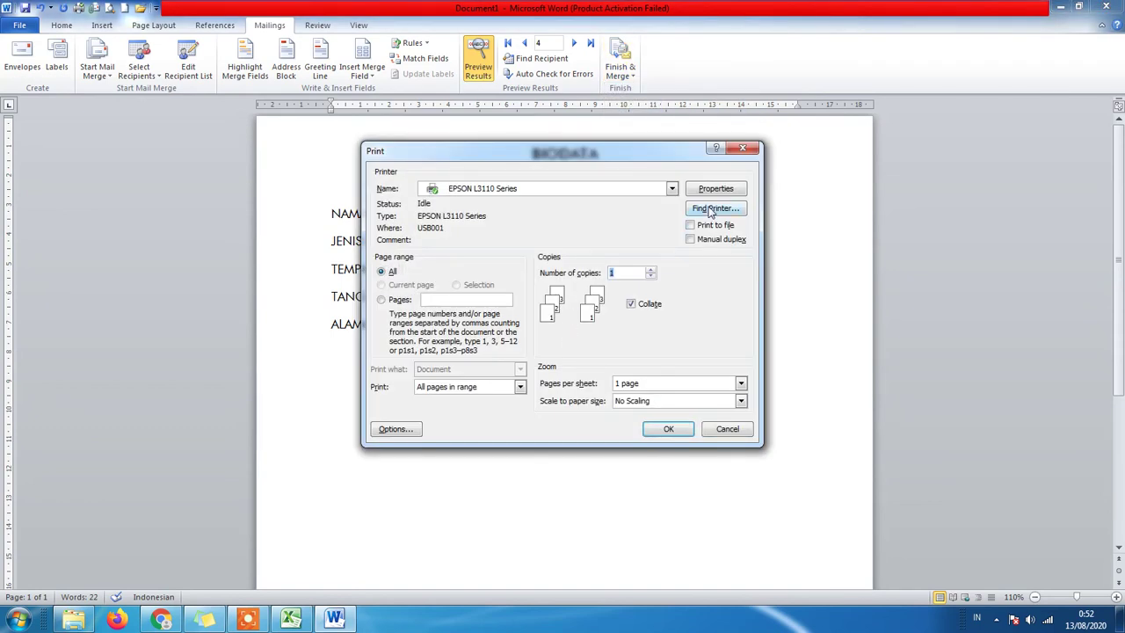
left_click(745, 148)
Merge all records into a new document of individual, editable biodata pages.
left_click(627, 77)
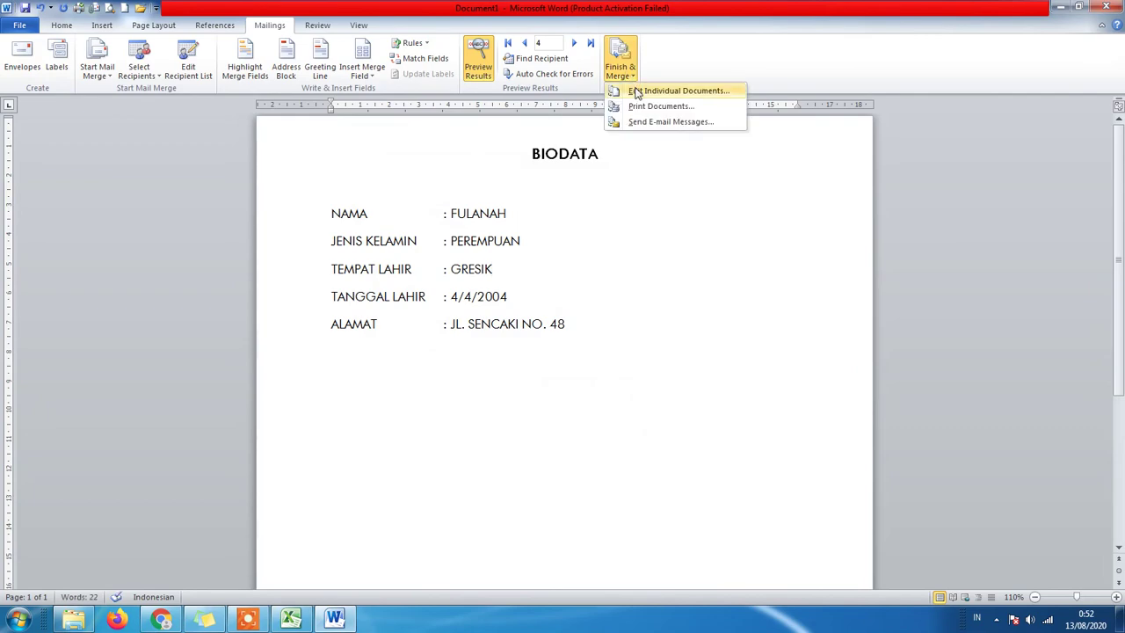
left_click(638, 92)
left_click(555, 335)
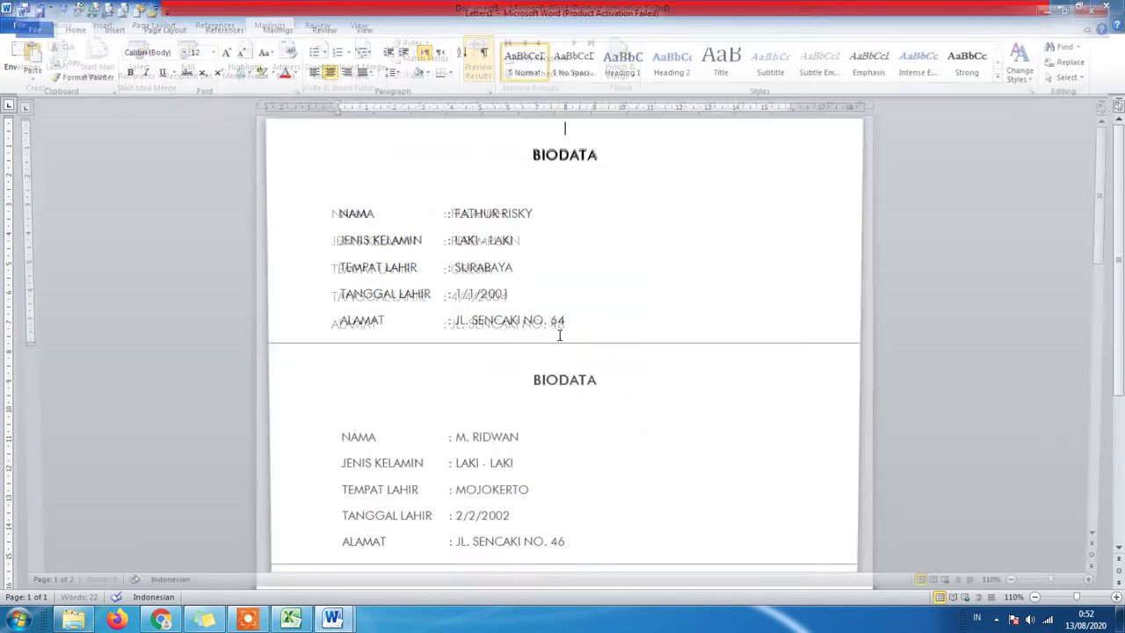
scroll(572, 291, "down", 7)
scroll(594, 292, "up", 7)
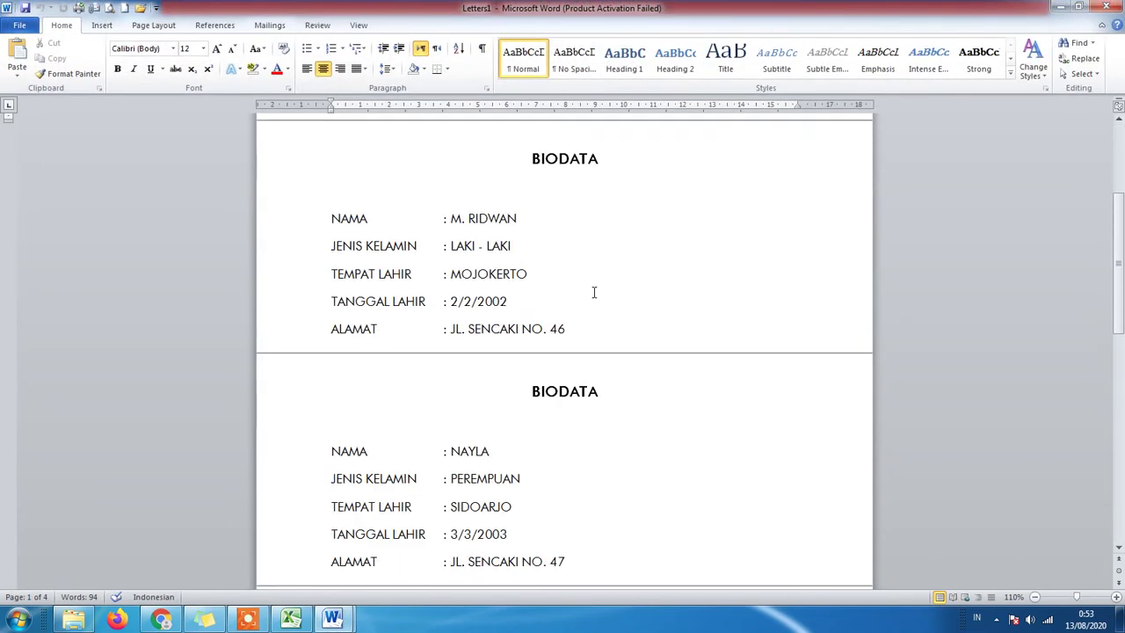
Save the merged document as the Word document BIODATA in the TEST folder on drive DATA UTAMA (D:).
left_click(19, 25)
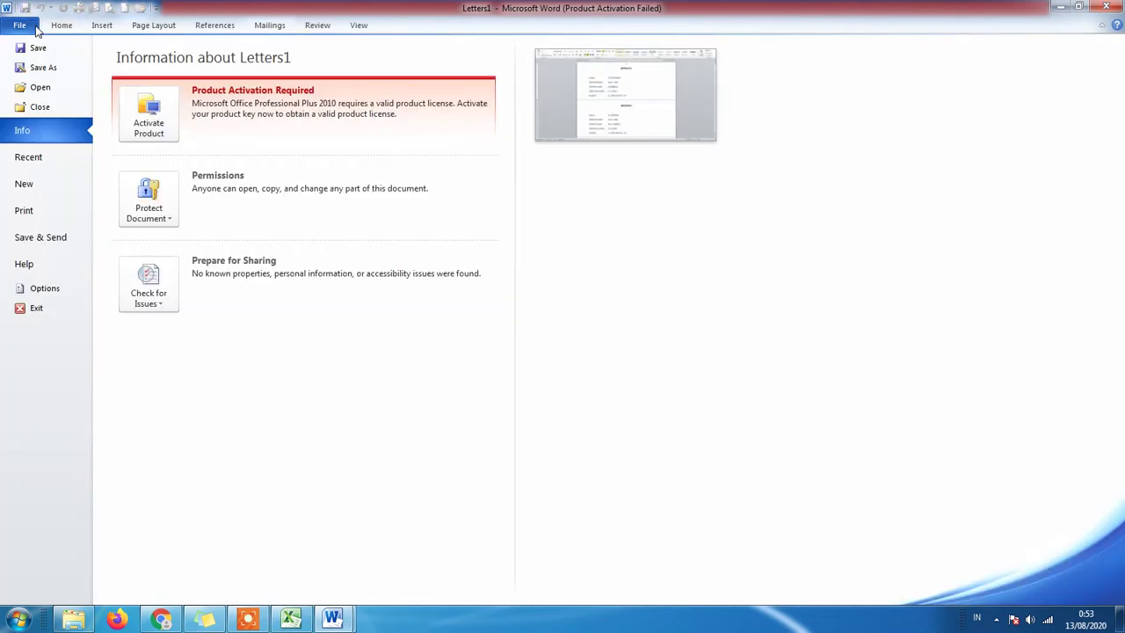
left_click(41, 53)
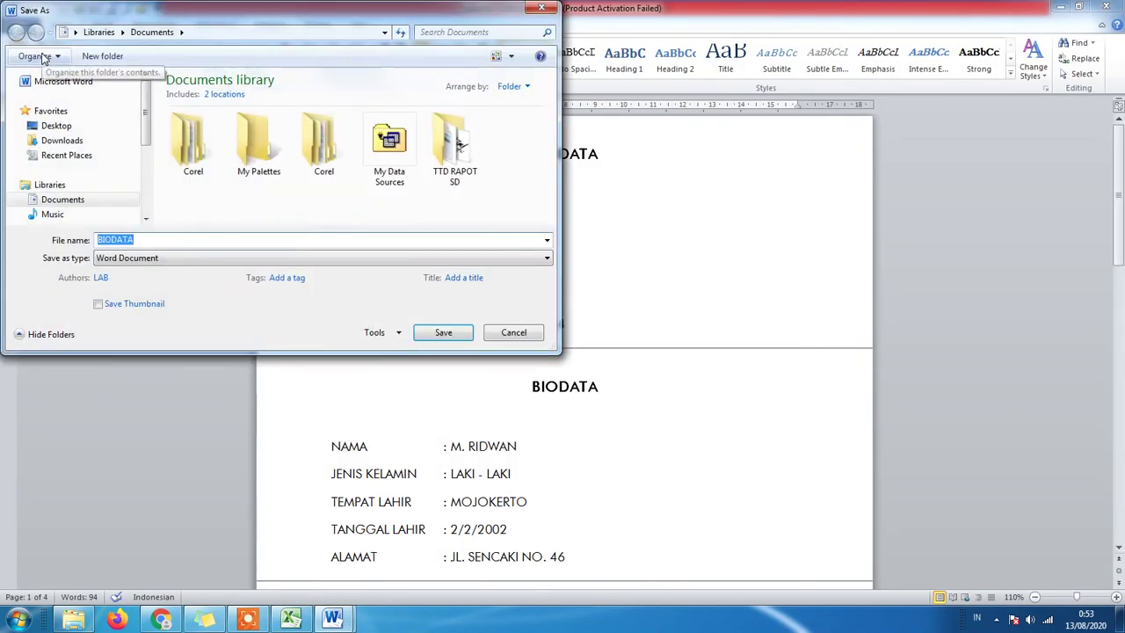
scroll(103, 167, "down", 3)
left_click(97, 178)
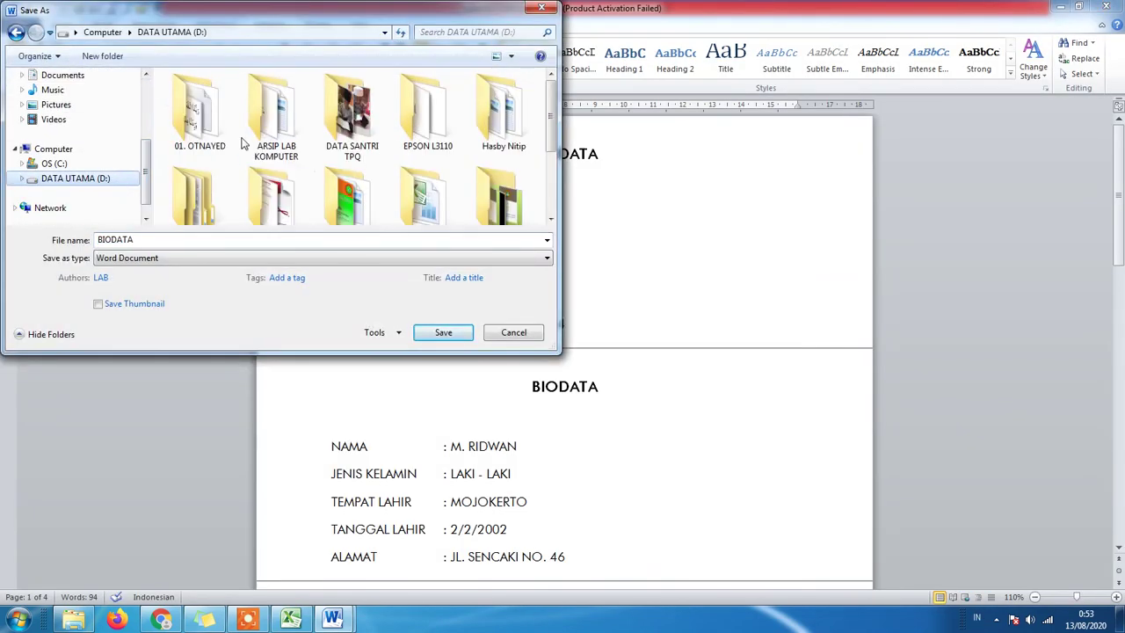
scroll(544, 113, "down", 2)
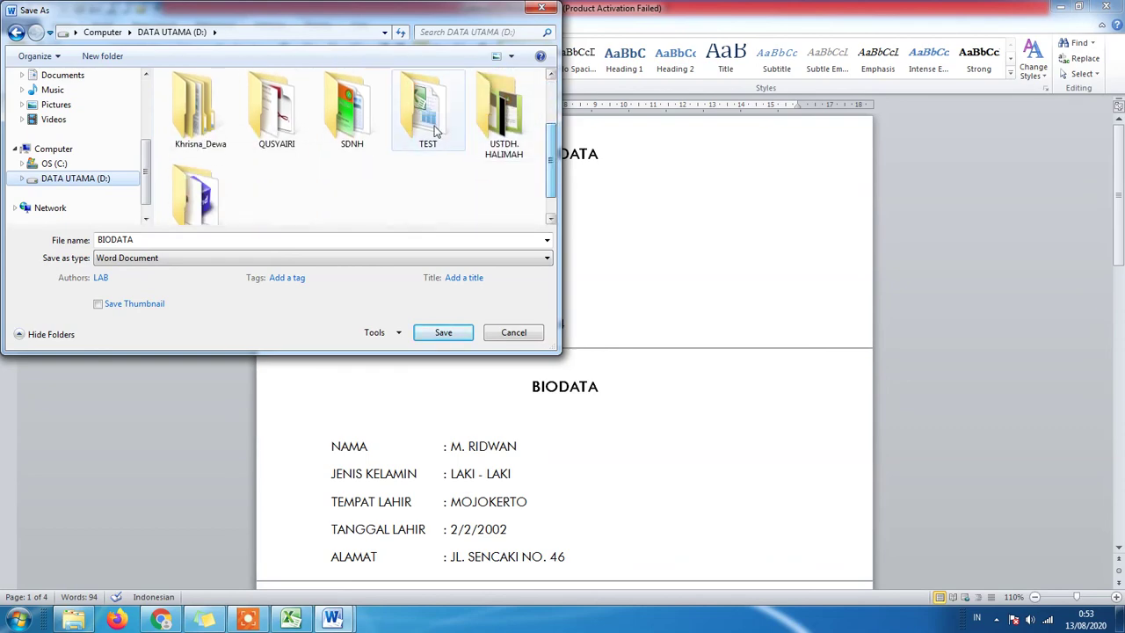
double_click(427, 114)
left_click(443, 332)
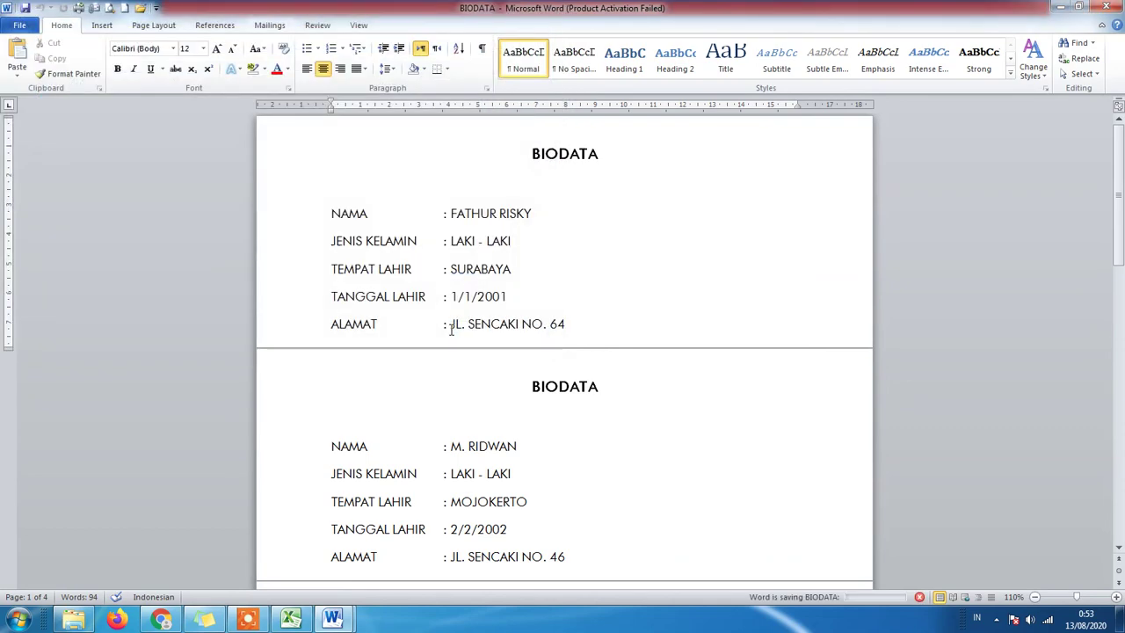
Look through all the merged biodata pages in the saved document and check each record's details.
scroll(586, 226, "down", 5)
scroll(584, 289, "down", 5)
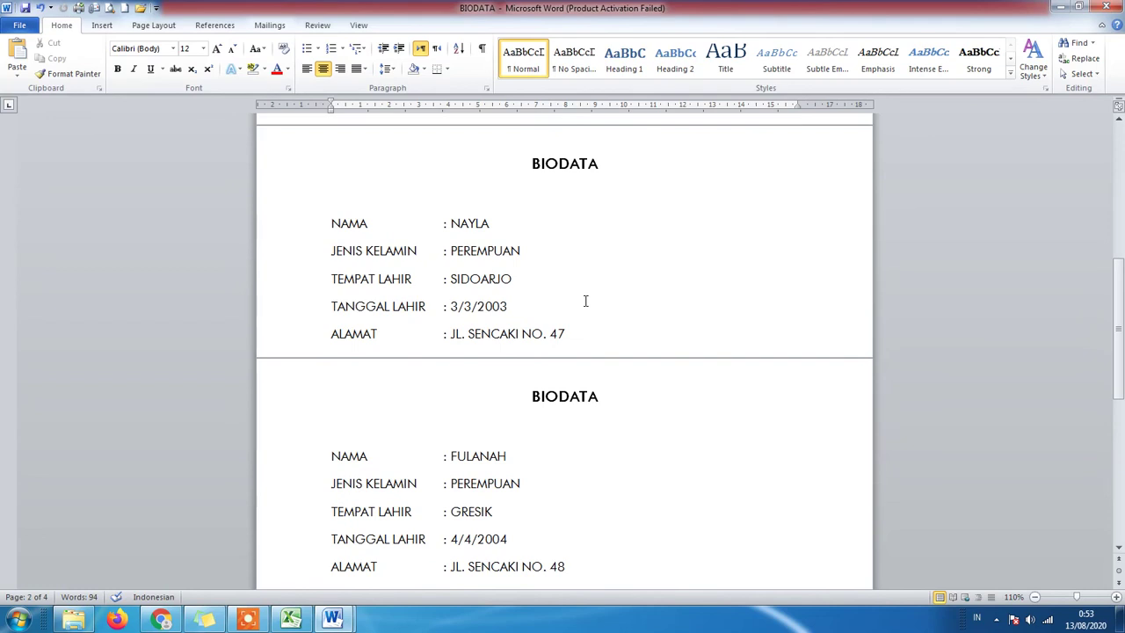
scroll(585, 302, "down", 4)
scroll(586, 303, "up", 14)
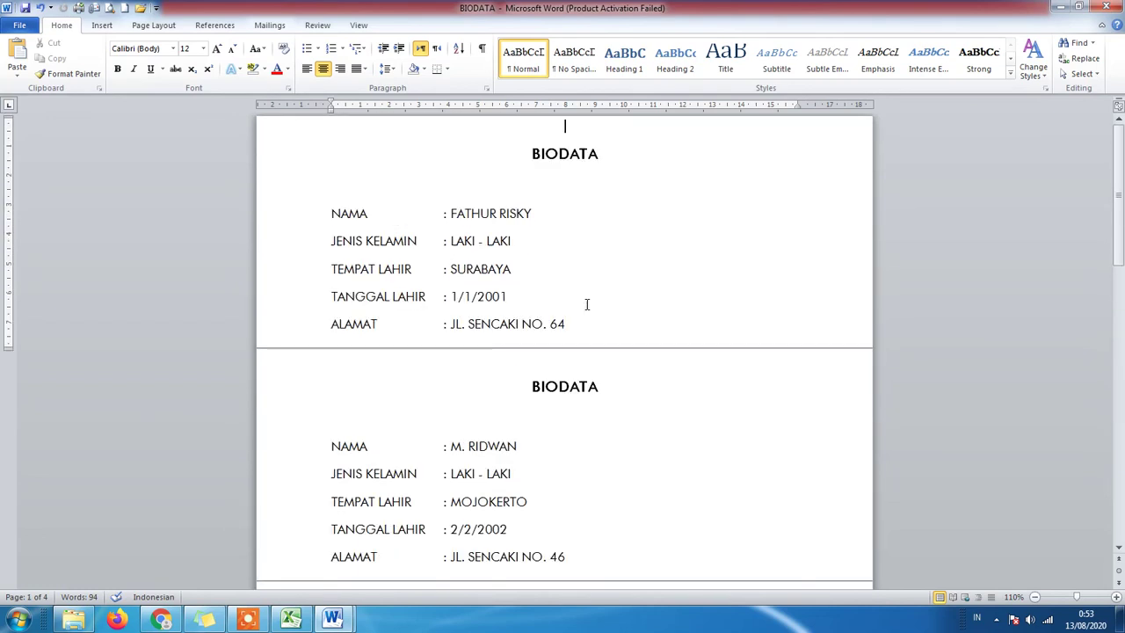
scroll(588, 305, "down", 8)
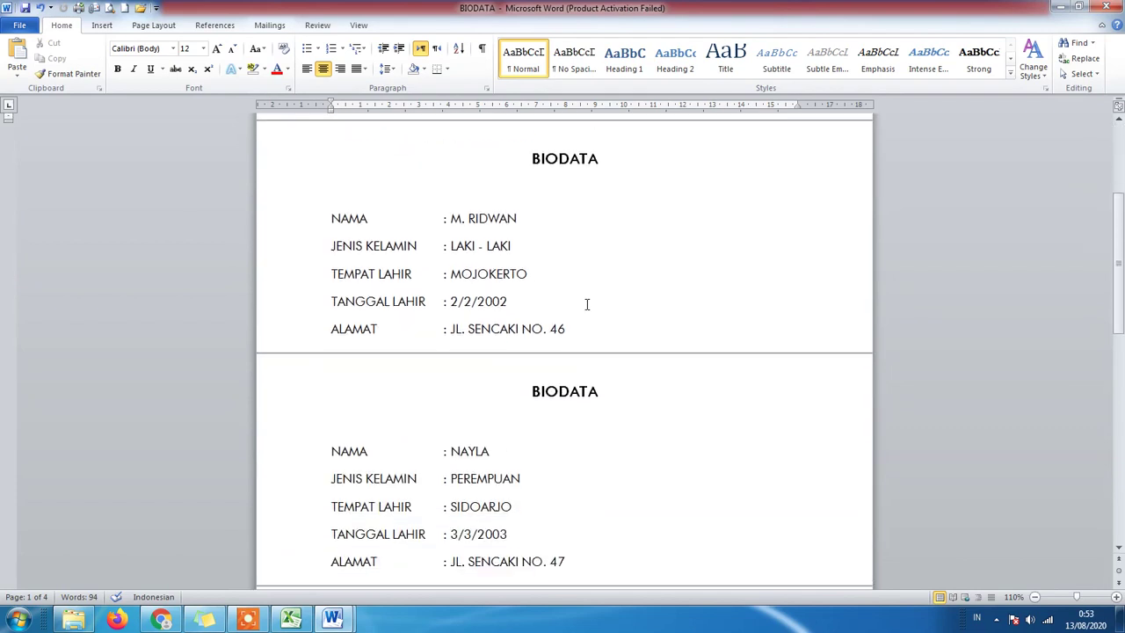
scroll(589, 348, "down", 4)
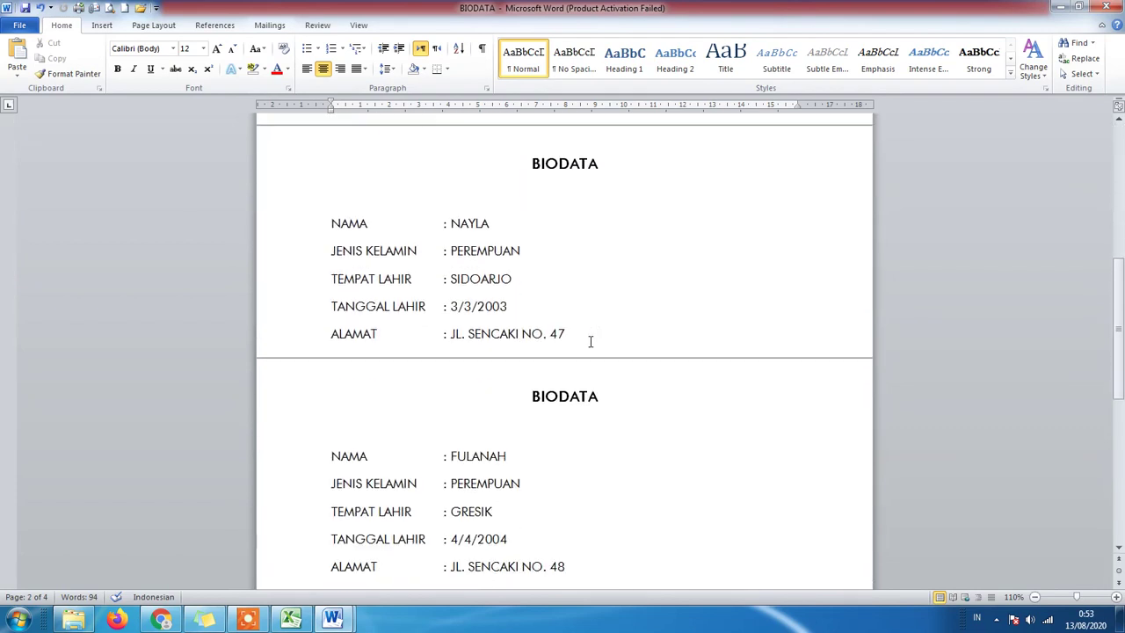
Add the closing line "Alhamdulillah.. sudah berhasil. cukup sekian. Terimakasih." below the numbered list in the sticky note, separated by a blank line.
left_click(204, 620)
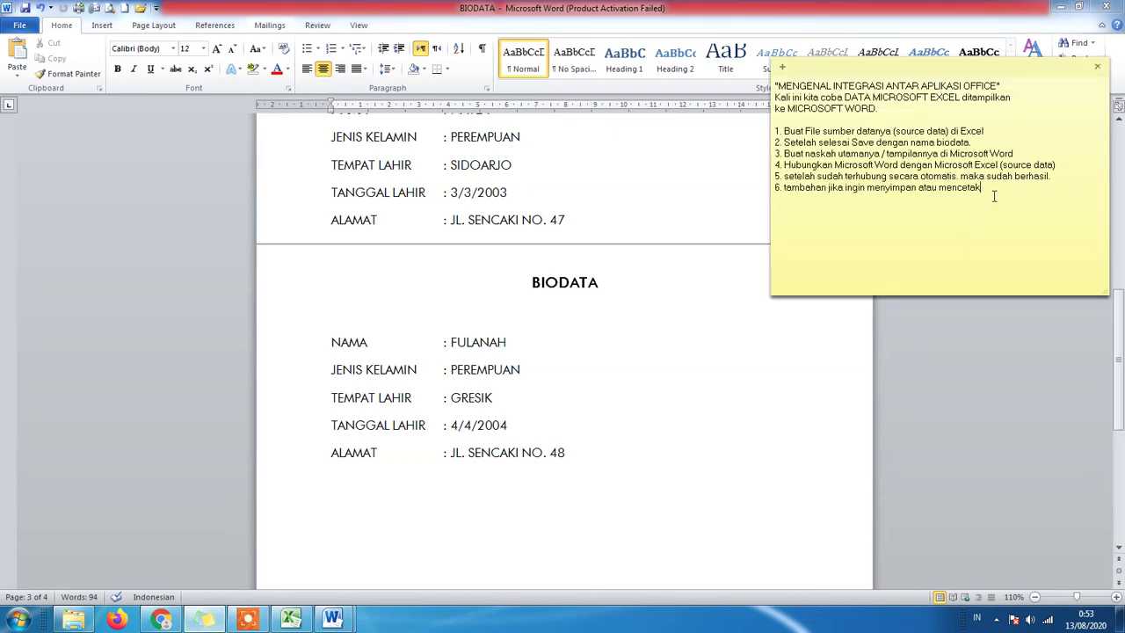
key("Return")
key("Return")
type("Sua")
key("BackSpace")
key("BackSpace")
key("BackSpace")
type("Alhamdull")
type("llah.. sudah berhasi")
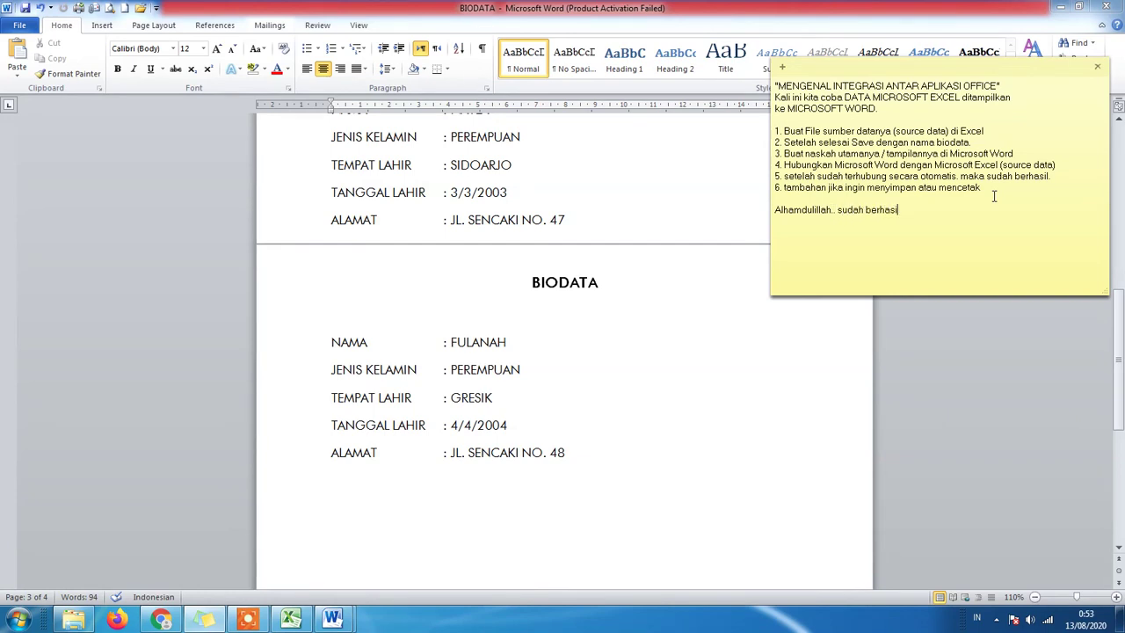
type("l. ")
type("cuku")
type("p sekian ")
type(". ")
type("t")
type("erimaak")
key("BackSpace")
key("BackSpace")
type("kasih.")
Close both Word documents and the Excel workbook, and move the sticky note to the middle of the desktop.
left_click(1113, 7)
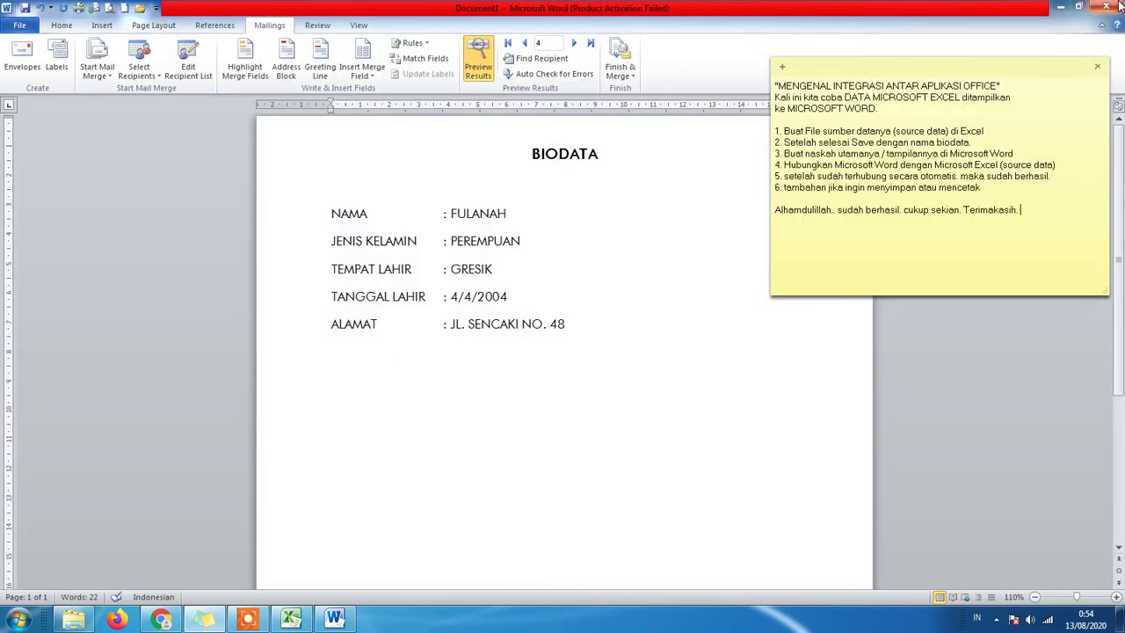
left_click(1113, 7)
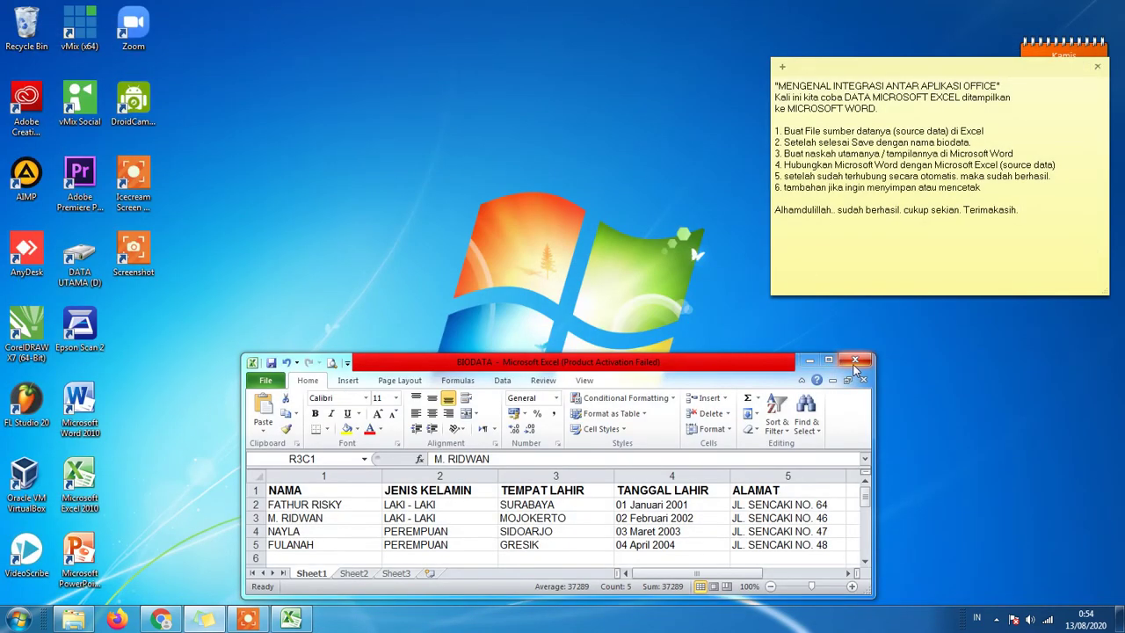
left_click(855, 364)
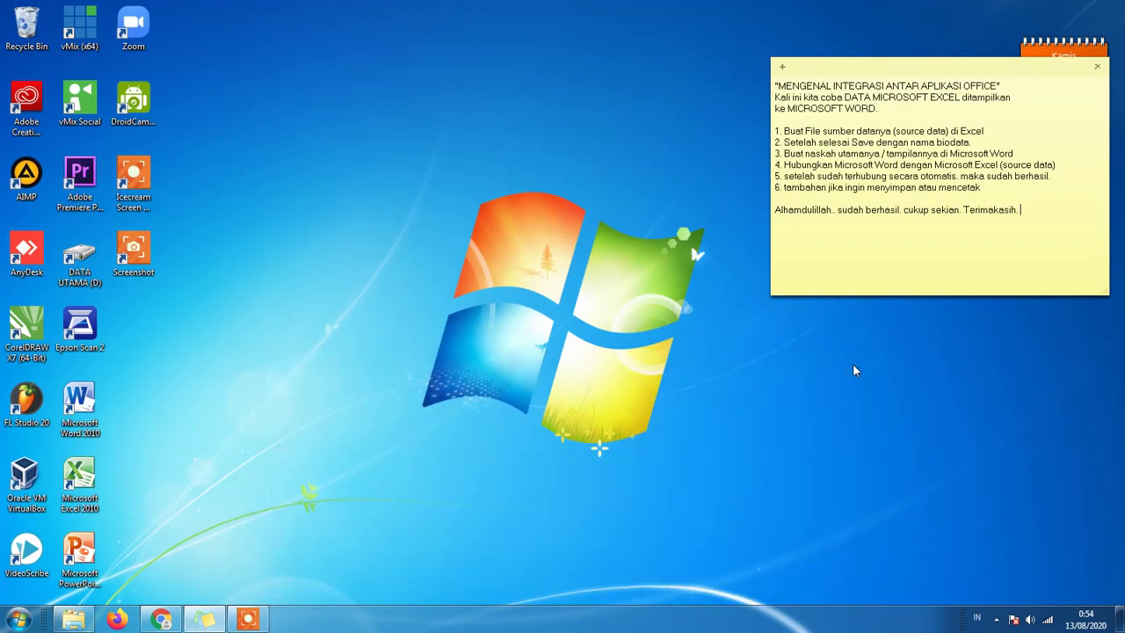
left_click_drag(859, 70, 479, 211)
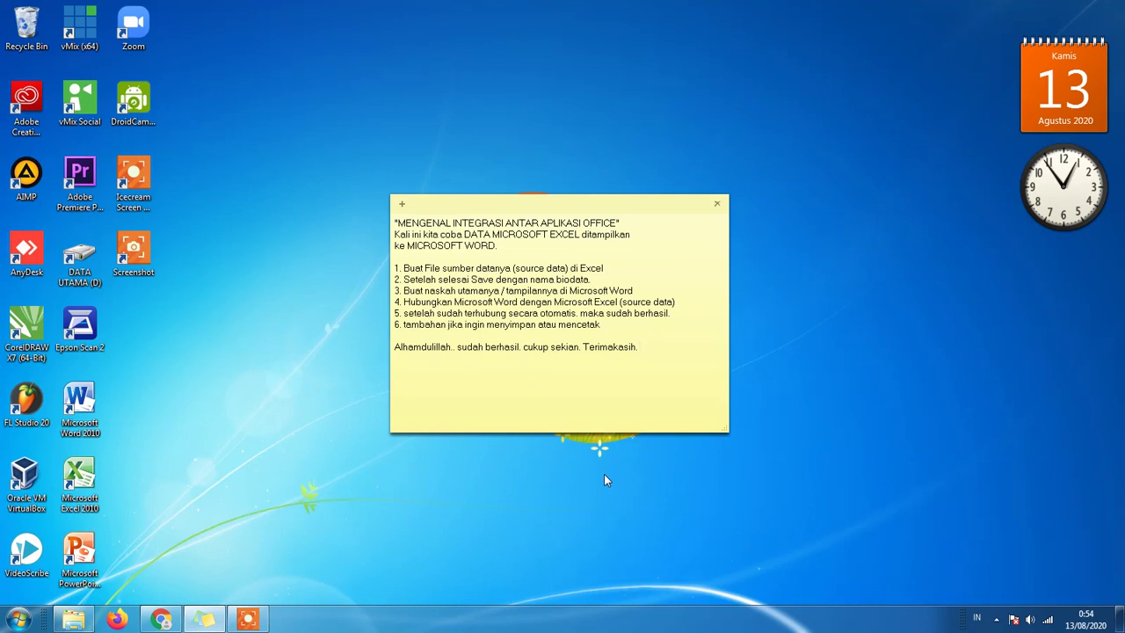
left_click(997, 619)
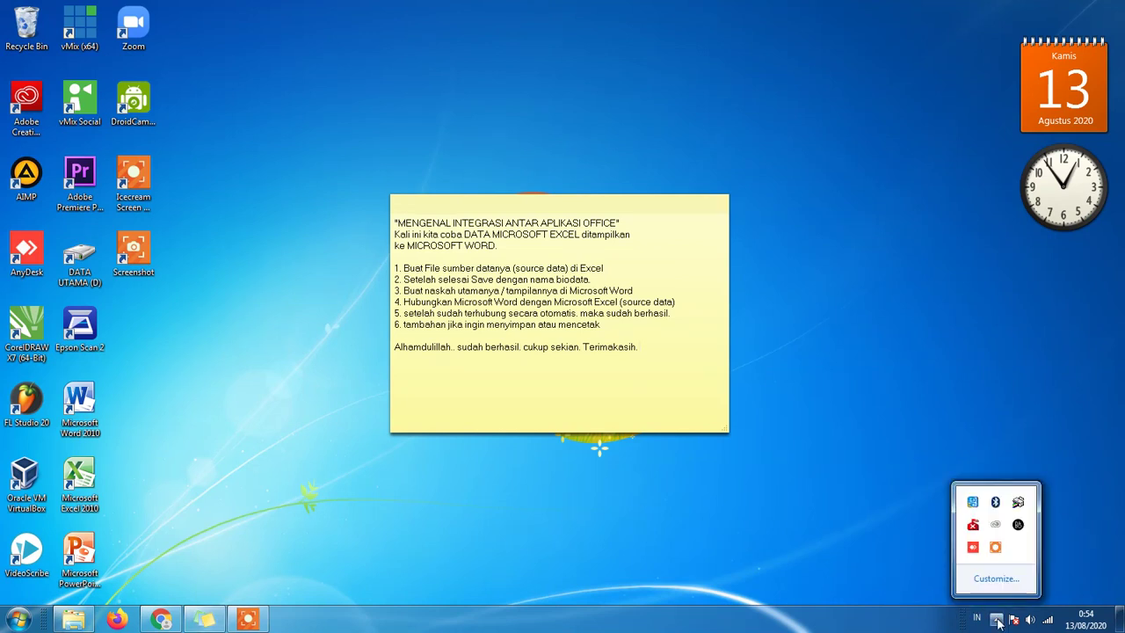
left_click(995, 547)
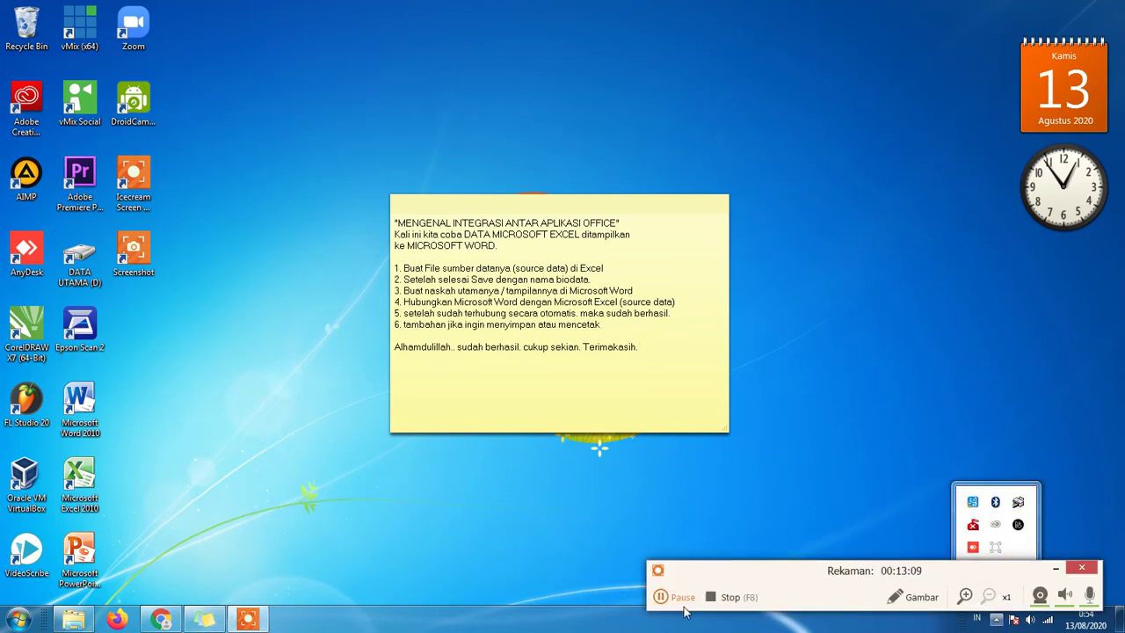